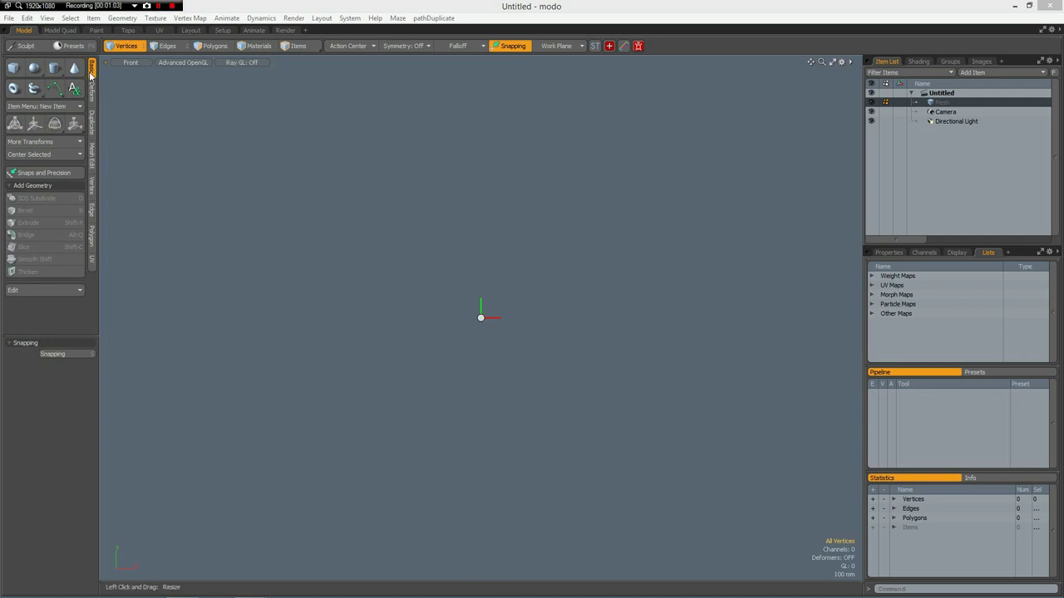
# Draw a cube and size it to 100 mm in X and 10 mm in Y and Z.
pyautogui.click(14, 70)
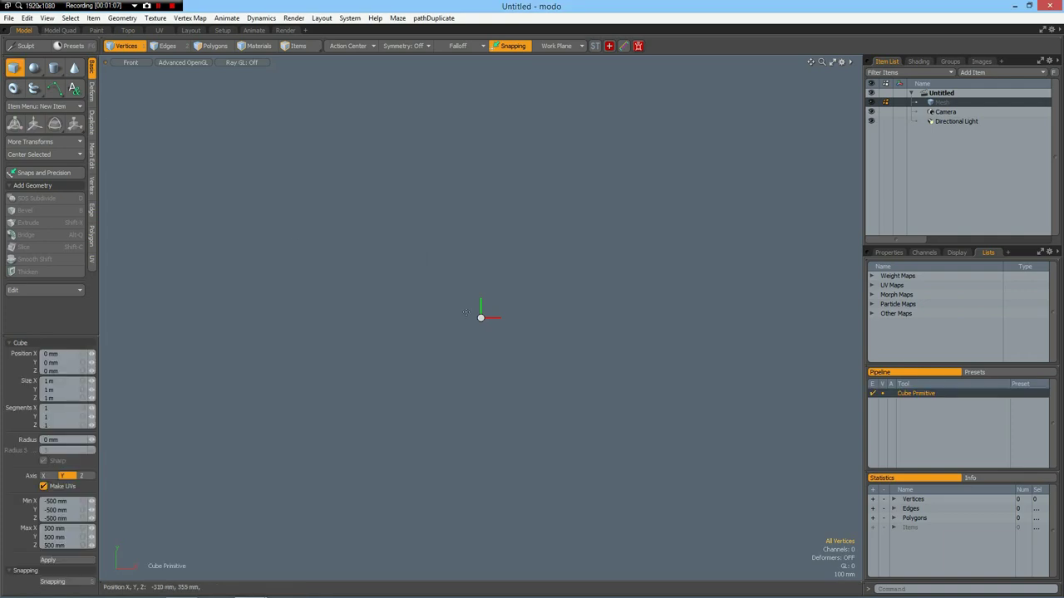
pyautogui.press('ctrl')
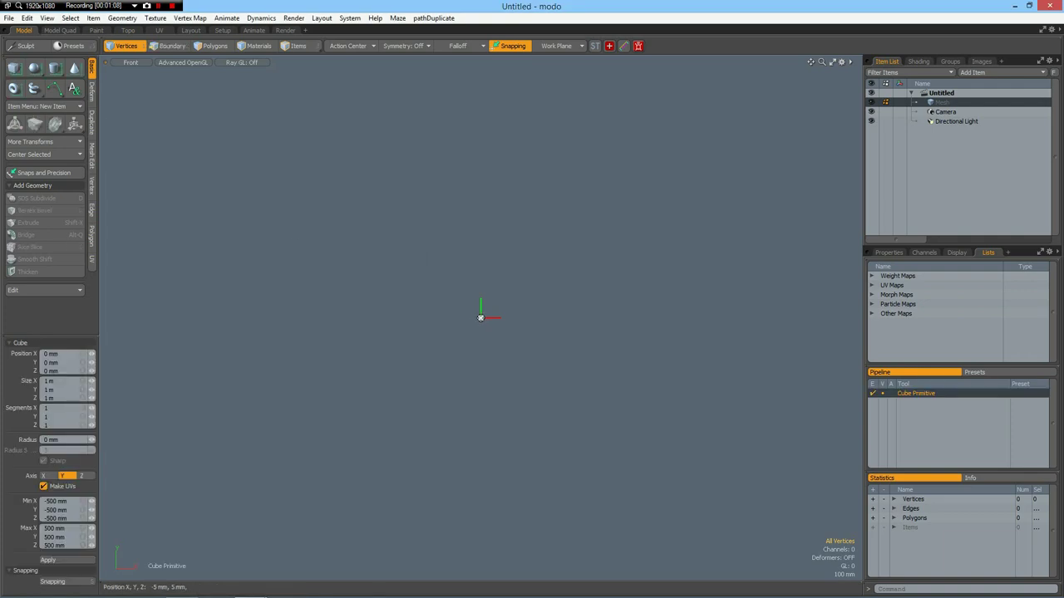
pyautogui.moveTo(480, 318); pyautogui.dragTo(495, 333)
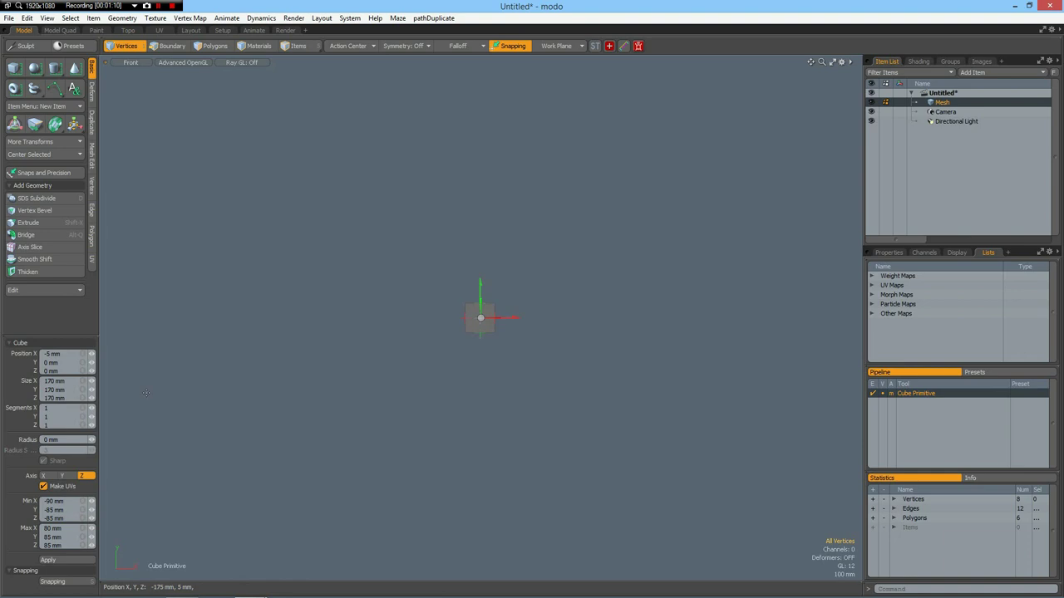
pyautogui.click(64, 380)
pyautogui.write('1')
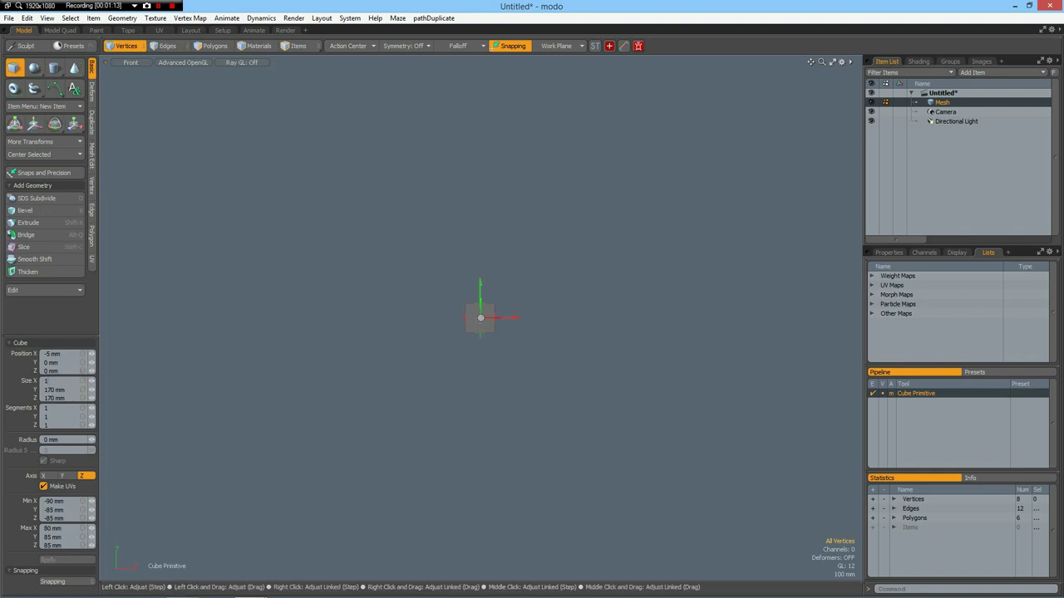
pyautogui.write('00')
pyautogui.press('Tab')
pyautogui.write('10')
pyautogui.press('Tab')
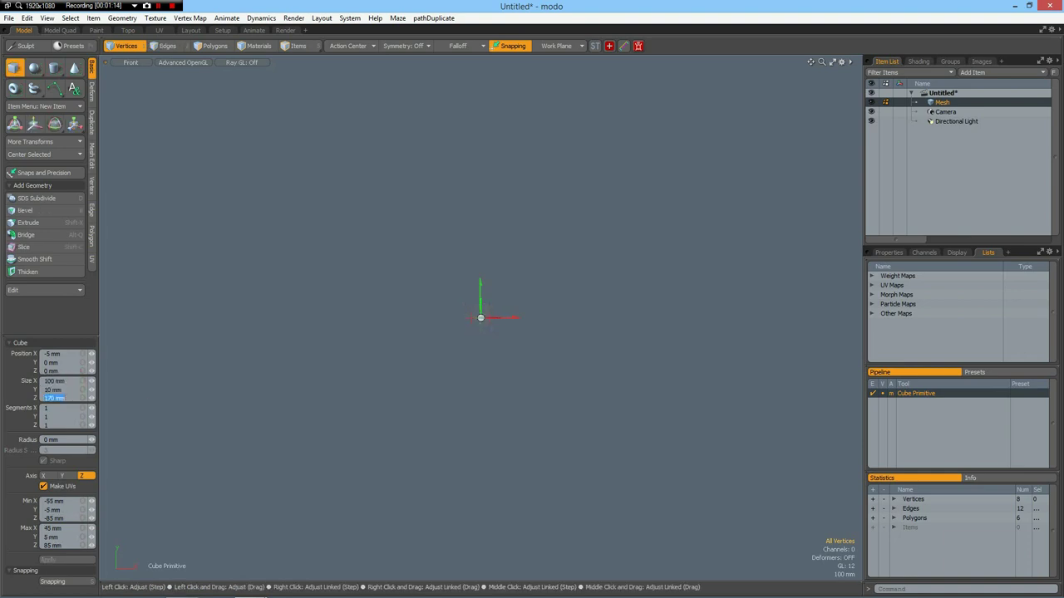
pyautogui.write('10')
pyautogui.press('Return')
# Centre the box at X position 0 and select its top edge.
pyautogui.click(64, 353)
pyautogui.write('0')
pyautogui.press('Return')
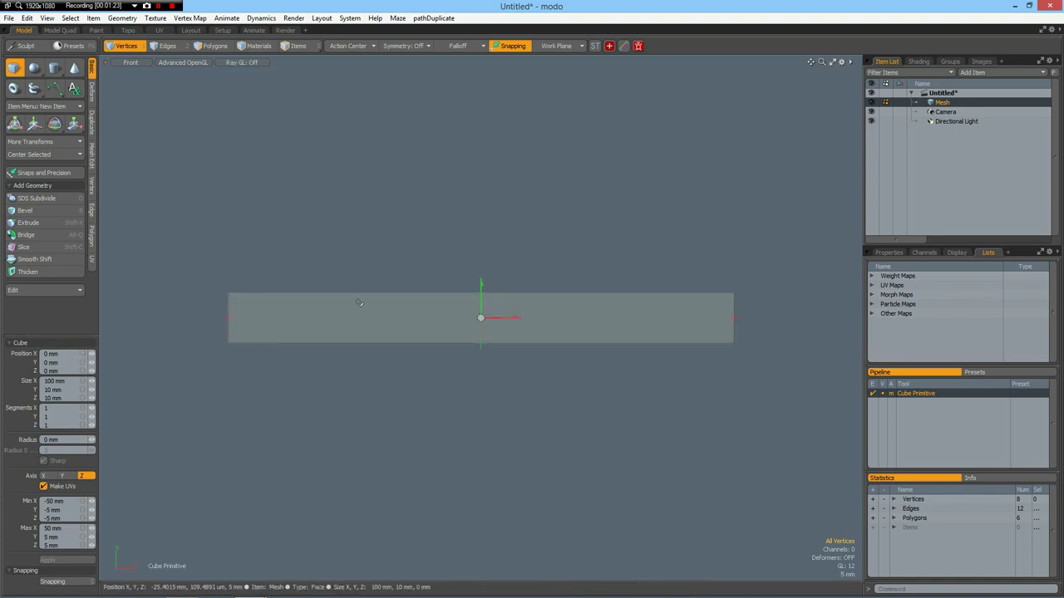
pyautogui.press('2')
pyautogui.click(368, 275)
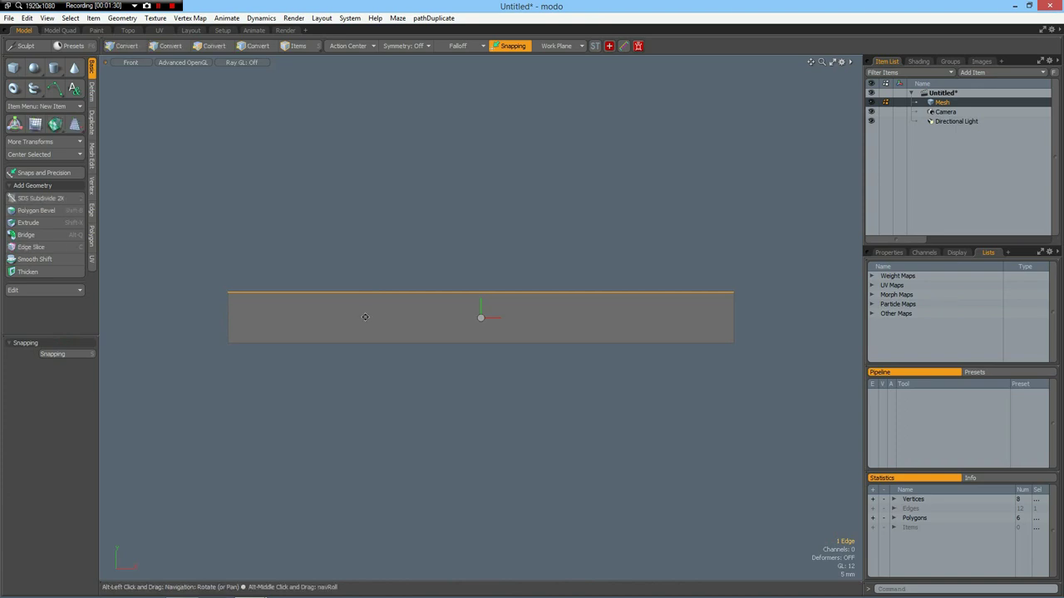
# Apply Loop Slice with count 15 on the selected edge, then clear the selection.
pyautogui.hotkey('alt', 'c')
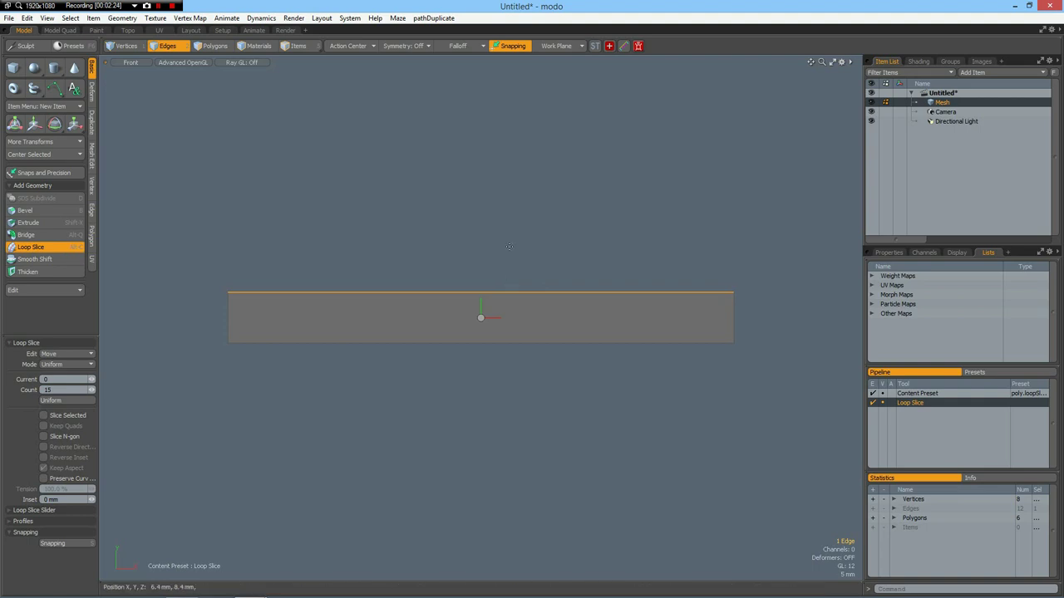
pyautogui.click(509, 247)
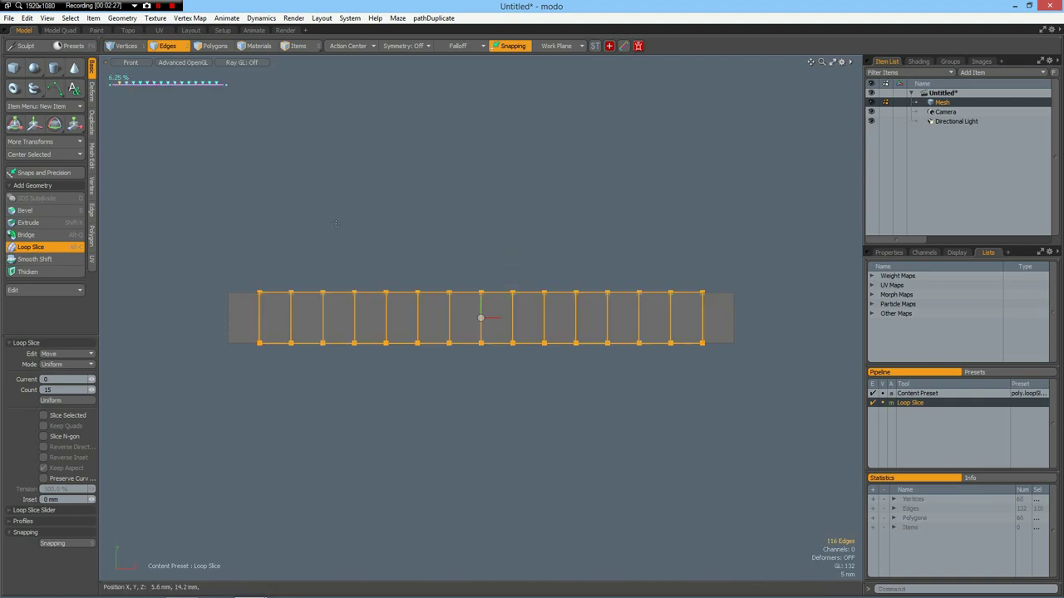
pyautogui.press('space')
pyautogui.click(260, 248)
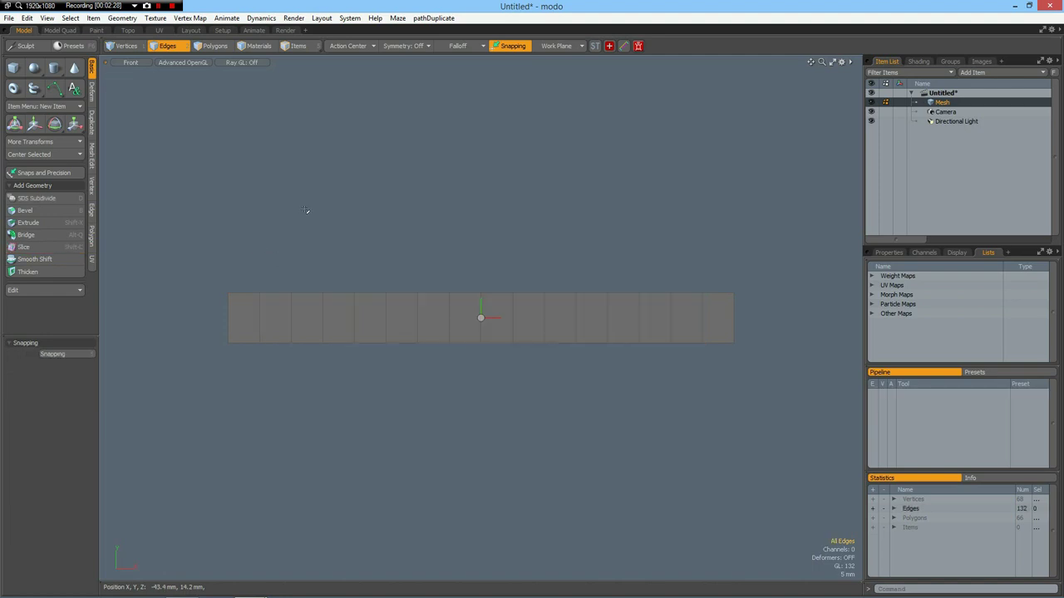
# Twist the bar by 3*180 (540°) about the X axis with the Deform Twist tool.
pyautogui.click(92, 94)
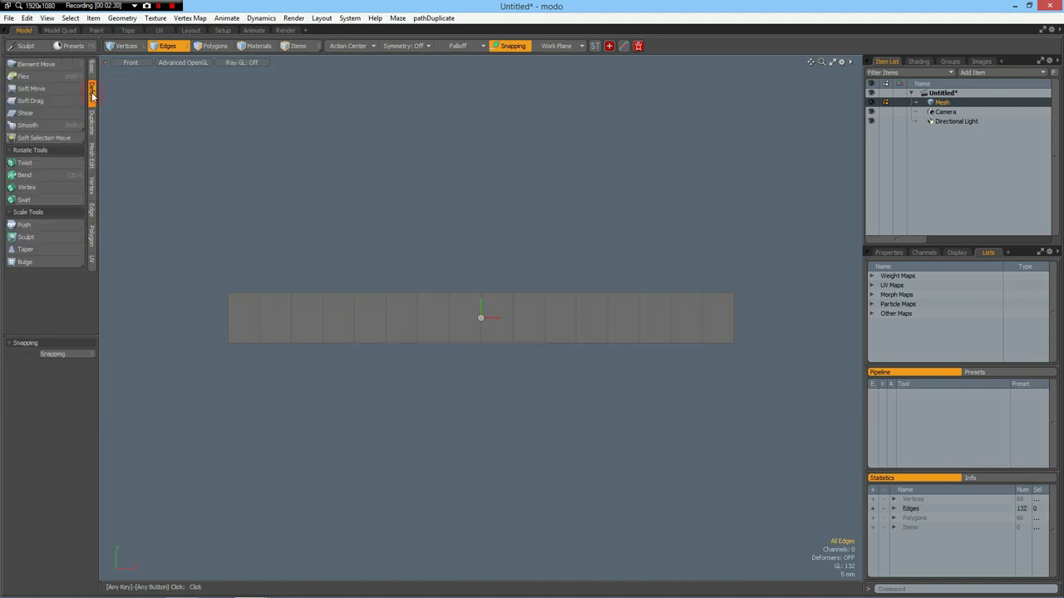
pyautogui.click(46, 163)
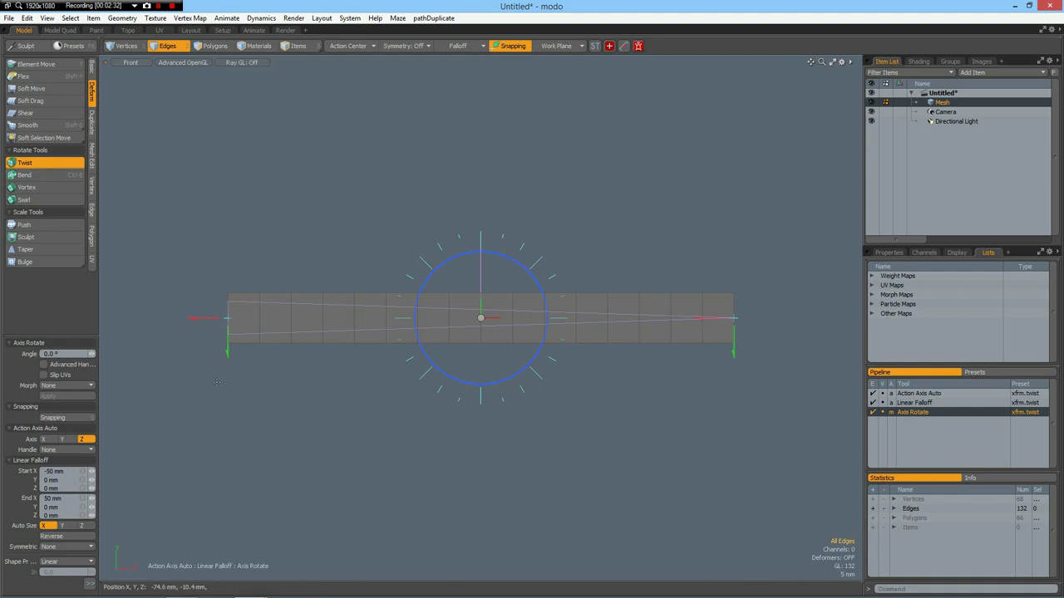
pyautogui.click(69, 353)
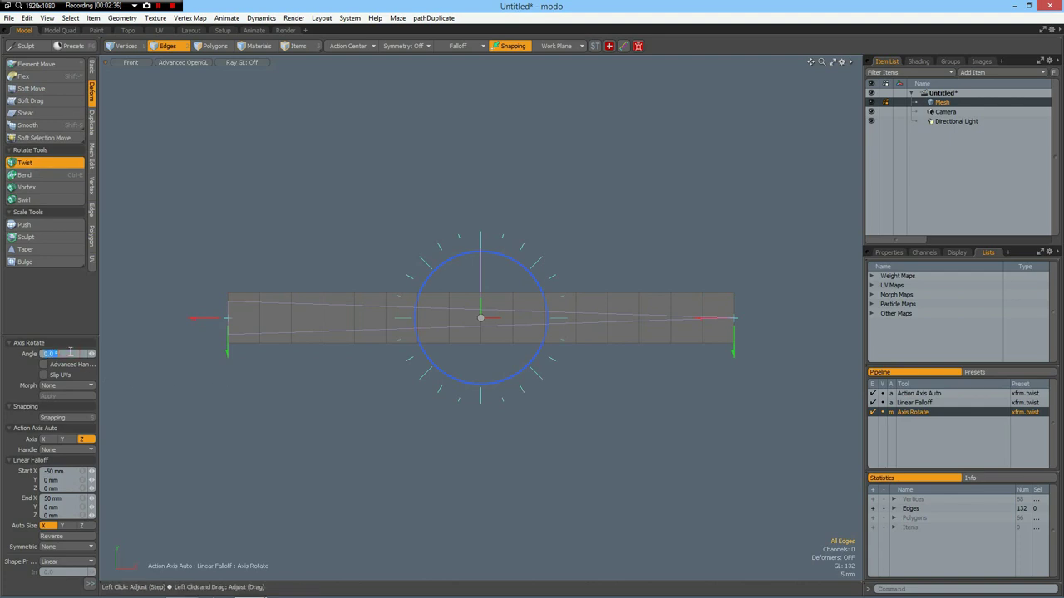
pyautogui.write('3*180')
pyautogui.press('Return')
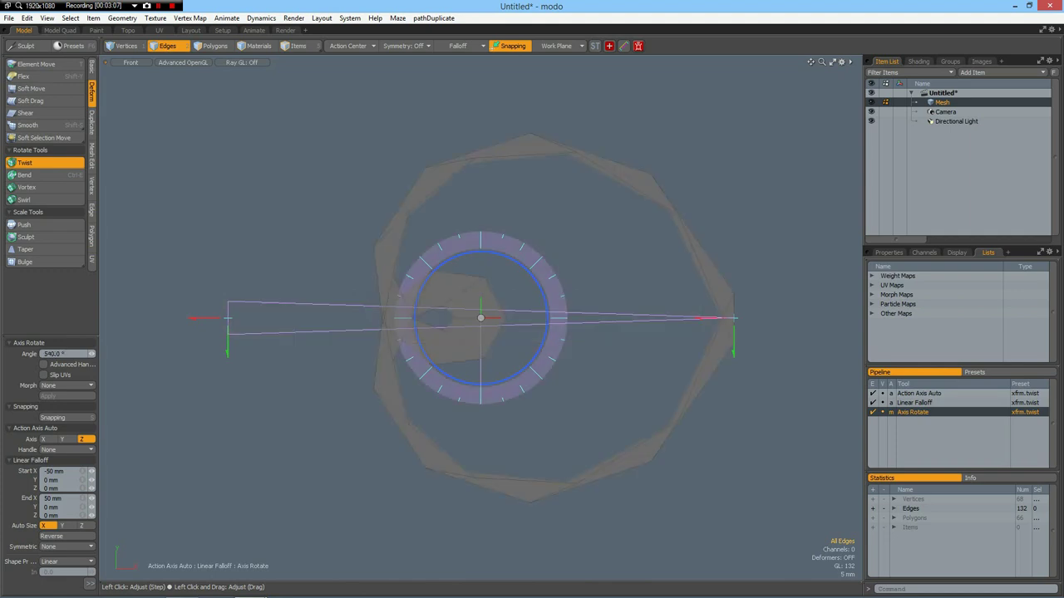
pyautogui.click(45, 440)
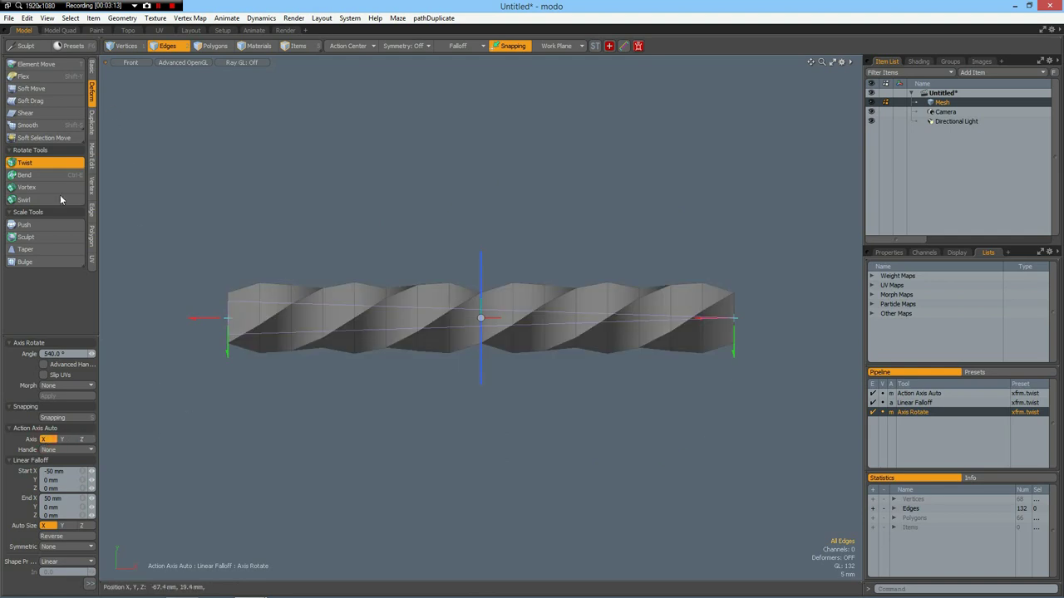
# Bend the bar 360° with a 100 mm spine, centred at X −50 mm, Y 0.
pyautogui.click(34, 177)
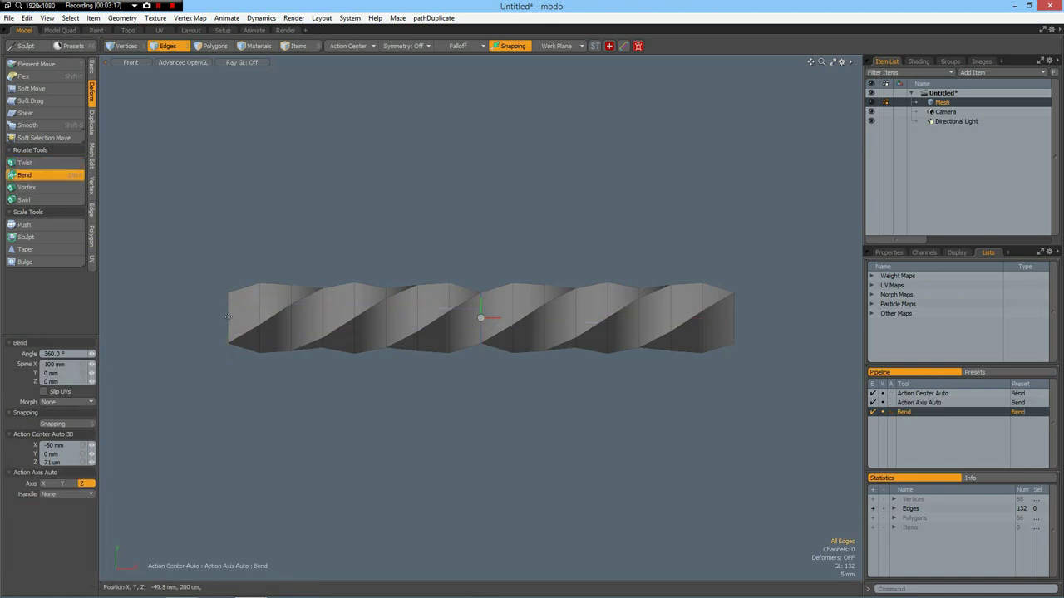
pyautogui.click(228, 315)
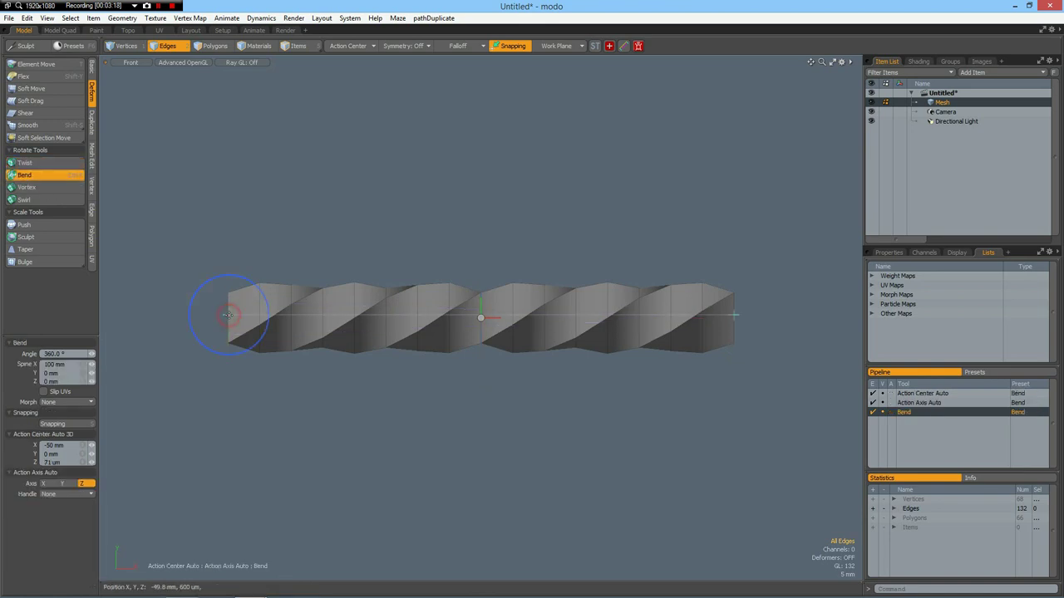
pyautogui.click(73, 363)
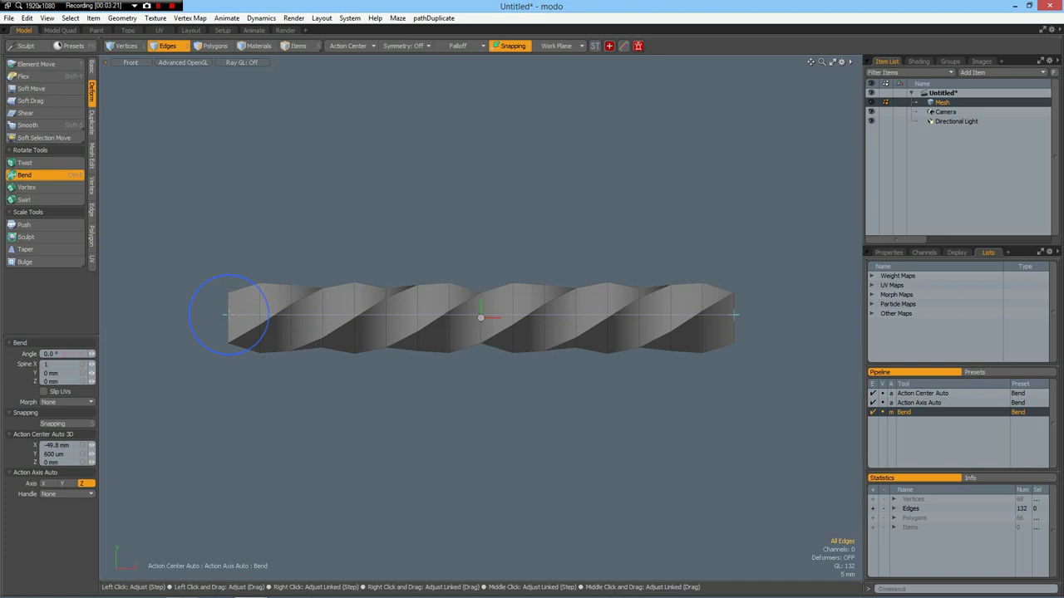
pyautogui.press('Tab')
pyautogui.press('Tab')
pyautogui.press('Tab')
pyautogui.write('-')
pyautogui.press('Tab')
pyautogui.write('0')
pyautogui.press('Tab')
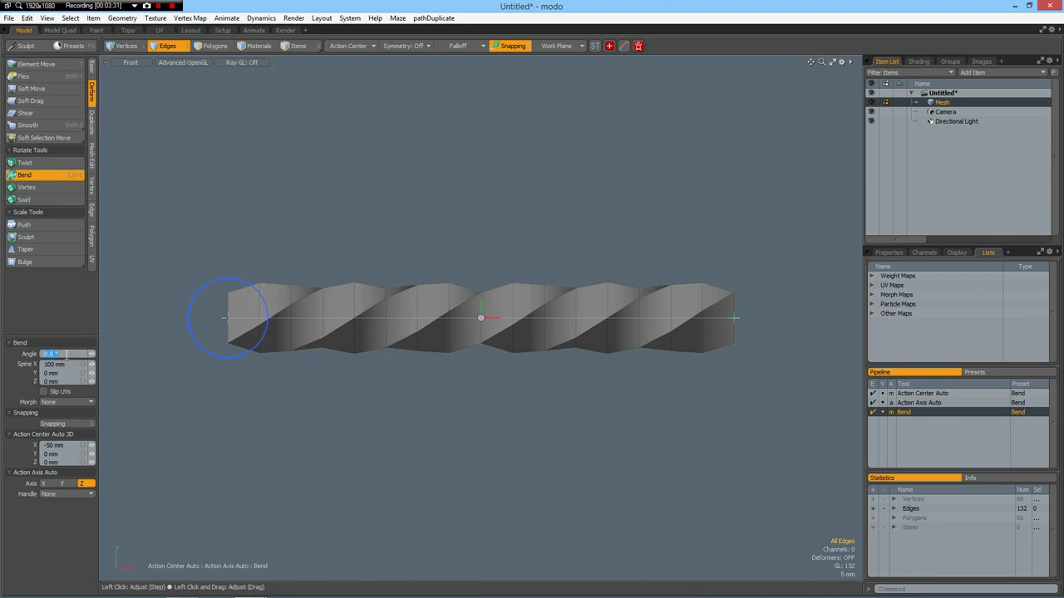
pyautogui.press('Return')
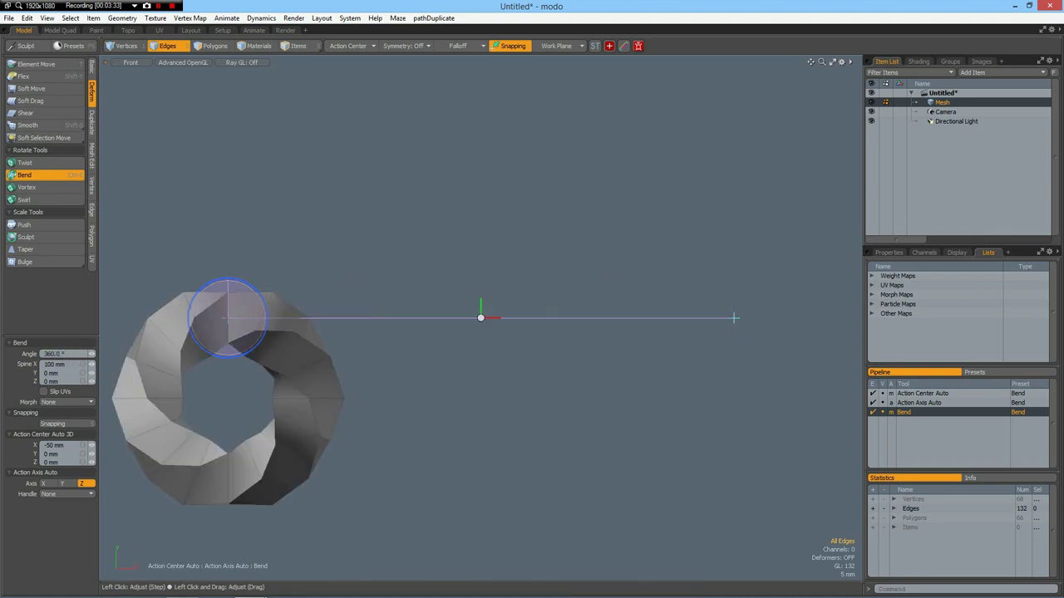
pyautogui.press('space')
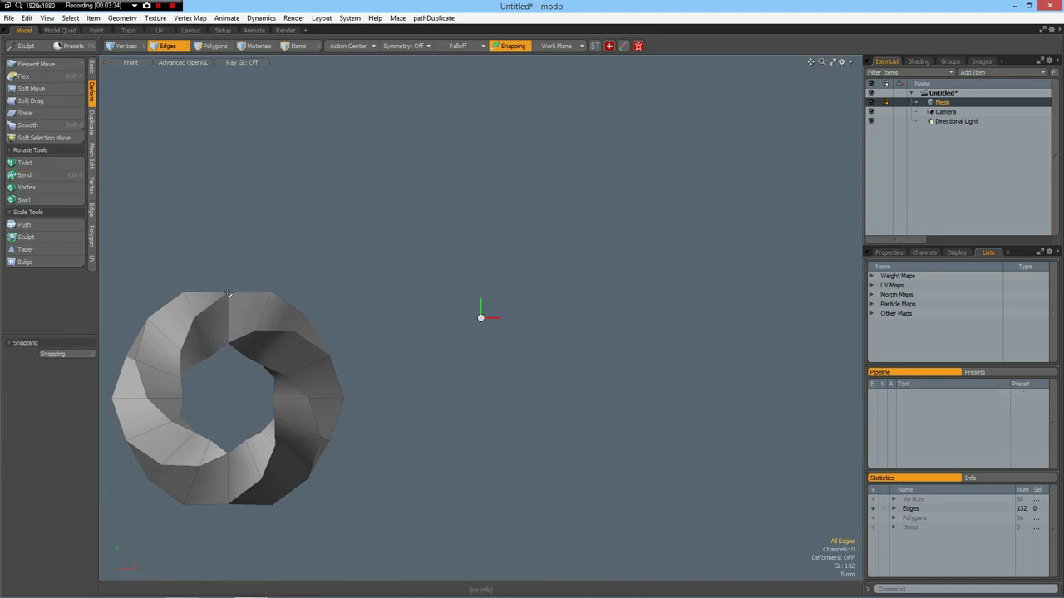
# Delete the two end-cap polygons at the seam and merge the overlapping seam vertices.
pyautogui.press('3')
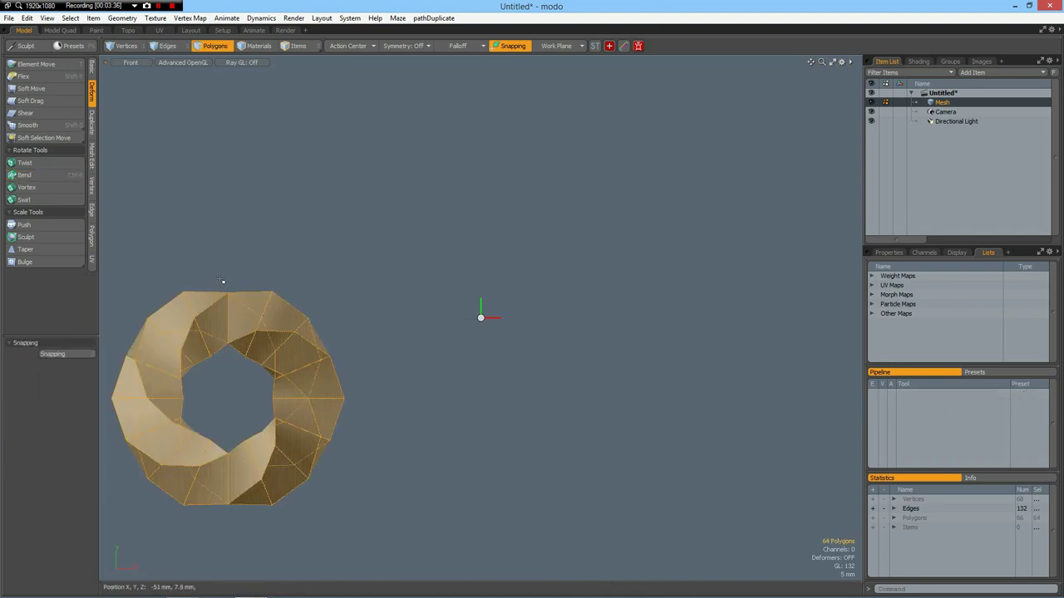
pyautogui.moveTo(228, 284); pyautogui.dragTo(241, 383)
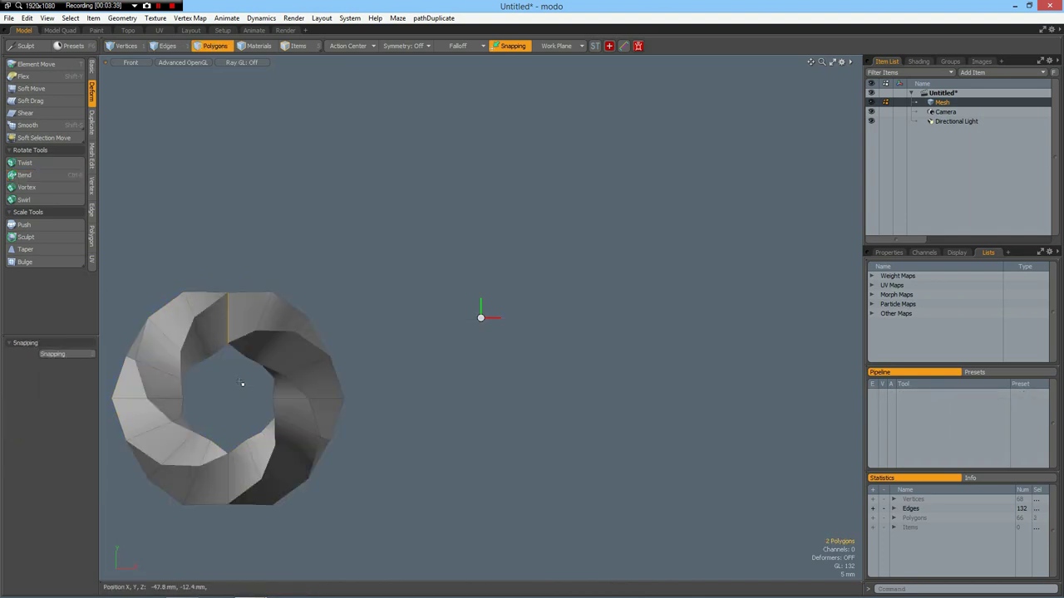
pyautogui.press('Delete')
pyautogui.click(92, 188)
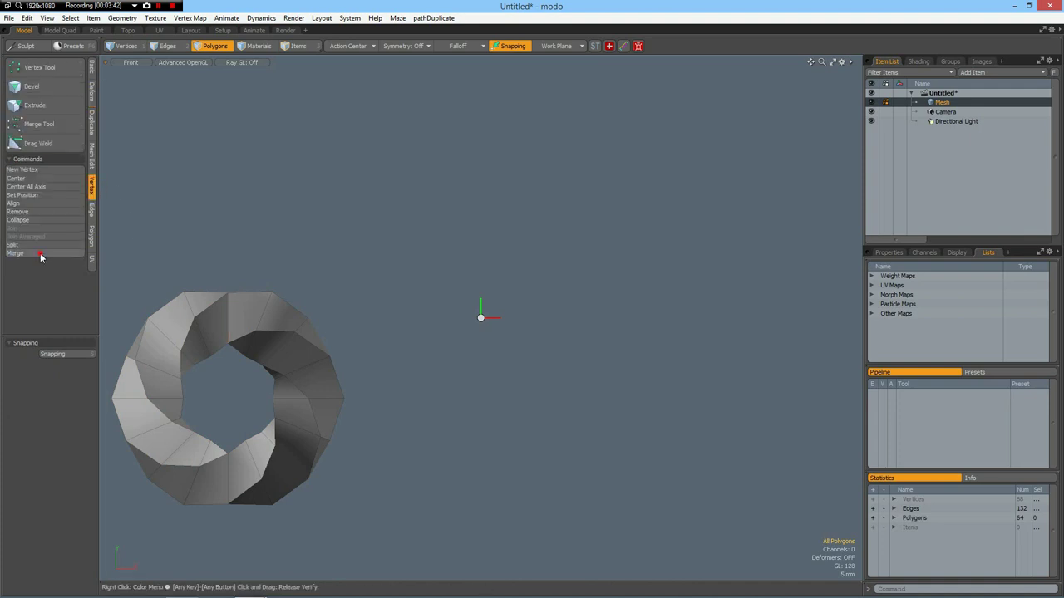
pyautogui.click(40, 253)
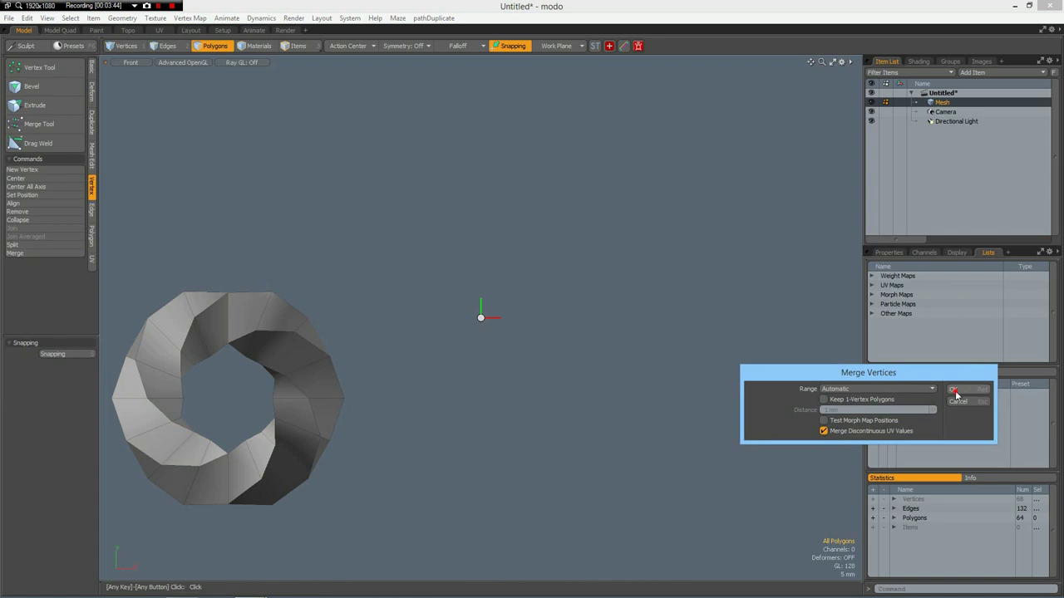
pyautogui.click(954, 390)
pyautogui.click(924, 405)
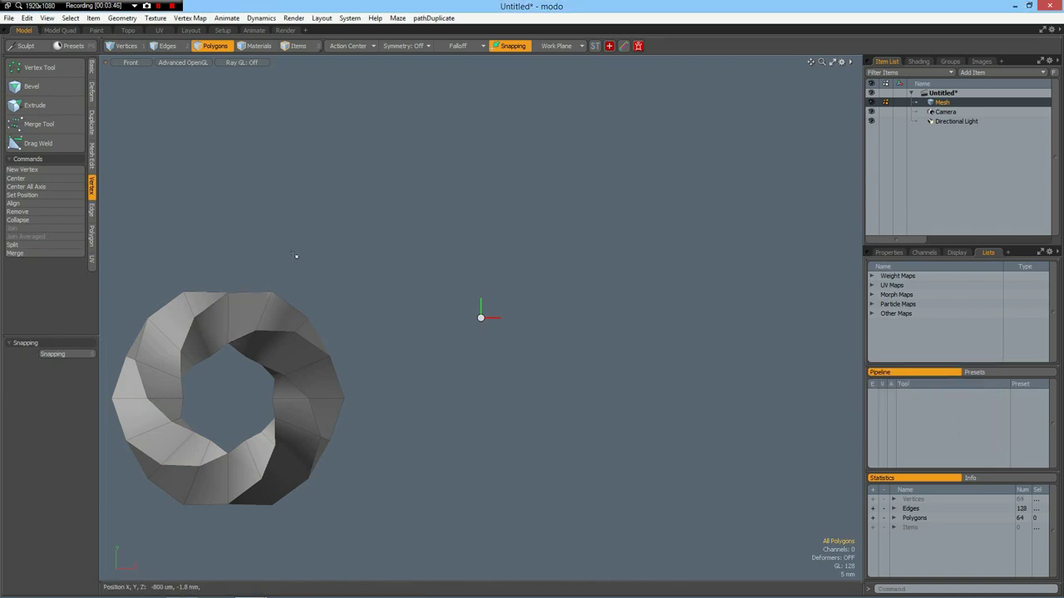
# Centre the ring on the origin on all axes.
pyautogui.click(93, 70)
pyautogui.click(51, 156)
pyautogui.click(51, 158)
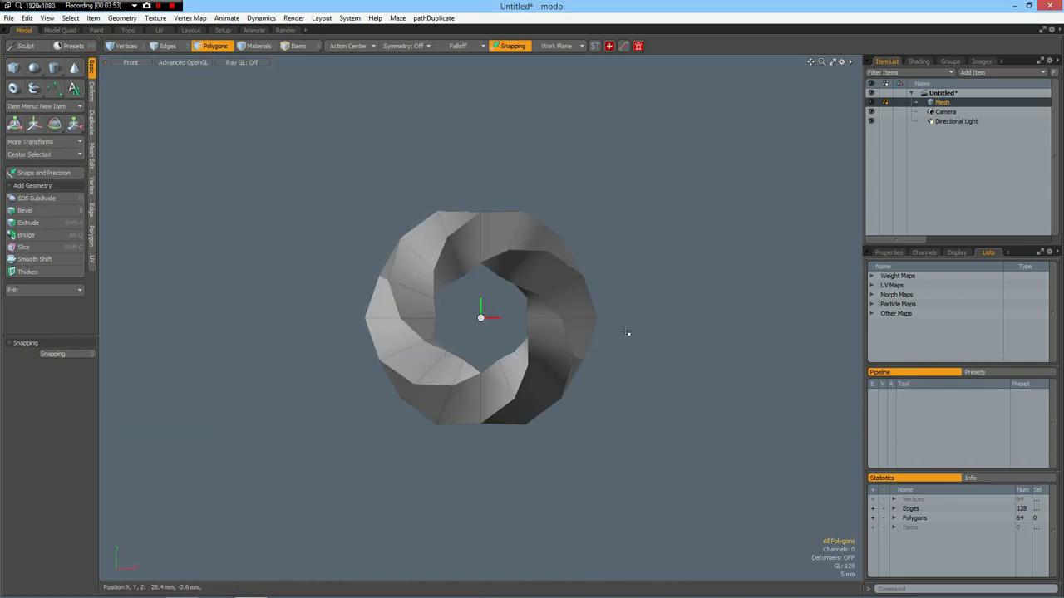
pyautogui.press('KP_3')
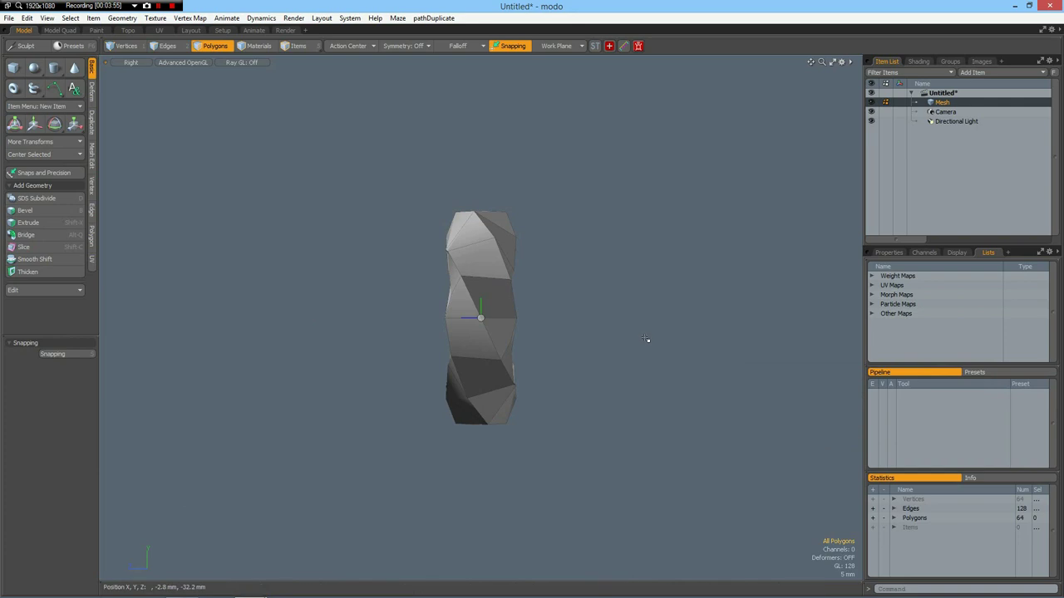
pyautogui.scroll(3, 484, 308)
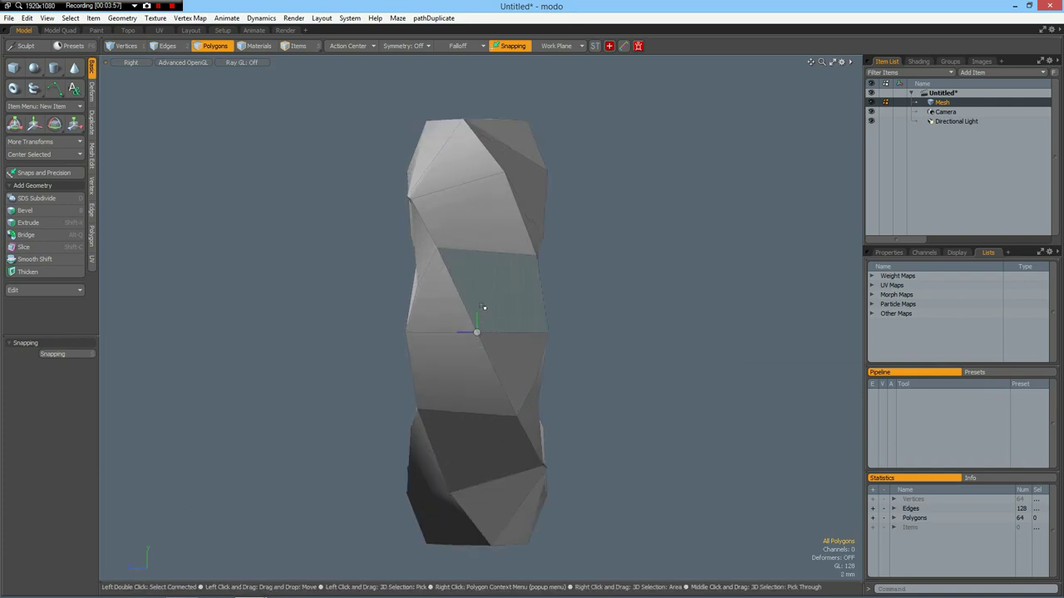
pyautogui.scroll(-2, 484, 308)
pyautogui.press('2')
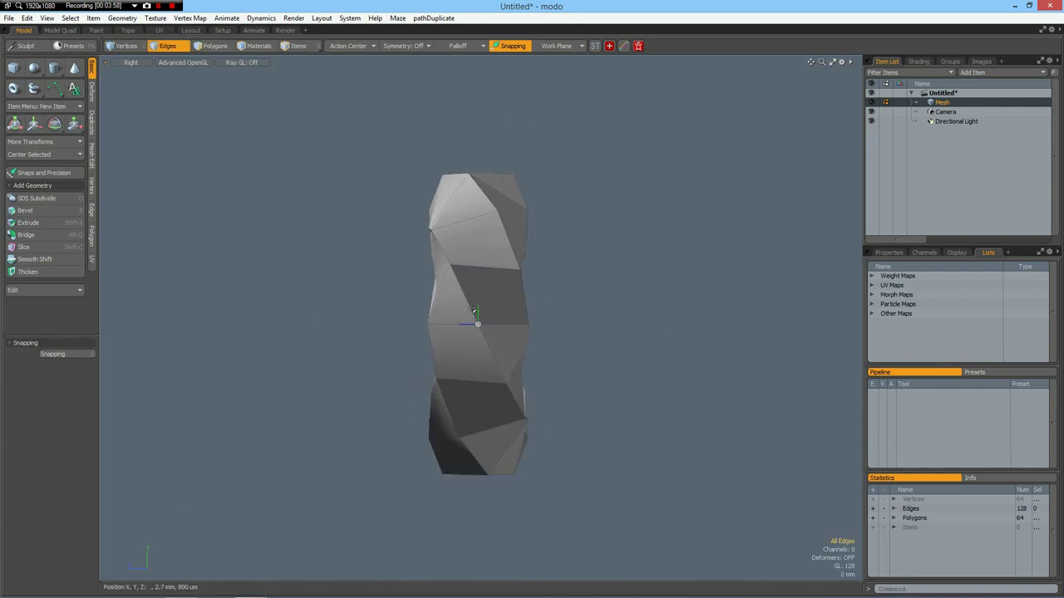
pyautogui.doubleClick(471, 311)
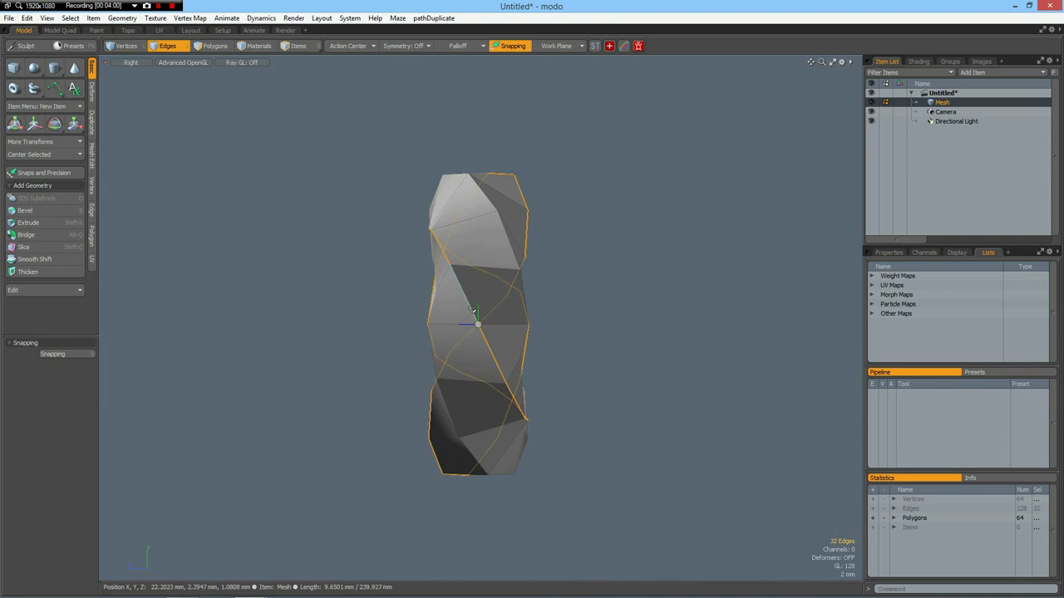
pyautogui.hotkey('ctrl', 'space')
pyautogui.click(683, 283)
pyautogui.keyDown('alt'); pyautogui.moveTo(602, 324); pyautogui.dragTo(614, 347); pyautogui.keyUp('alt')
pyautogui.press('2')
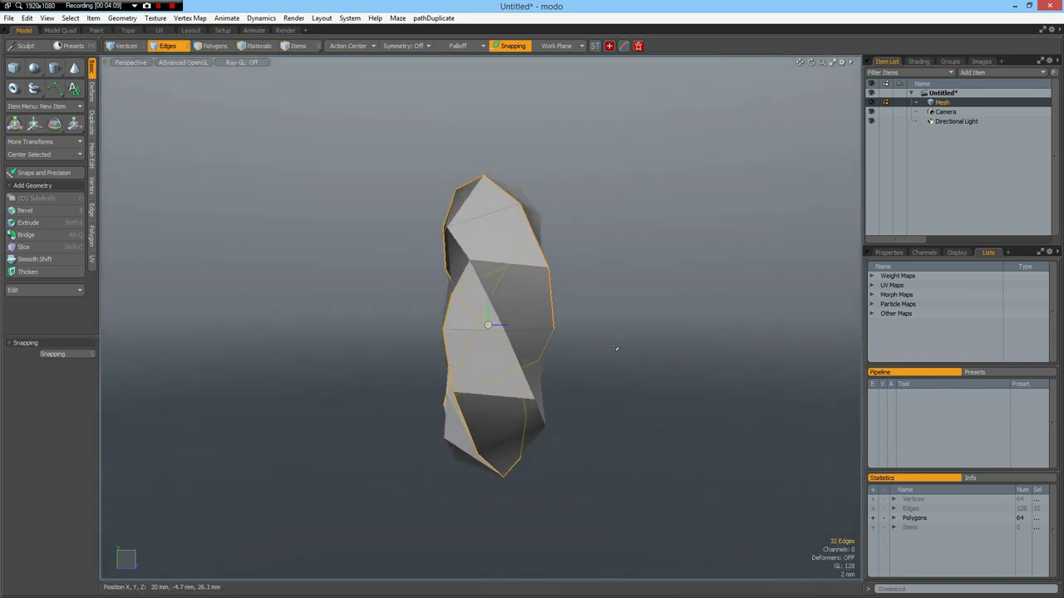
pyautogui.keyDown('ctrl'); pyautogui.keyDown('alt'); pyautogui.click(614, 347); pyautogui.keyUp('alt'); pyautogui.keyUp('ctrl')
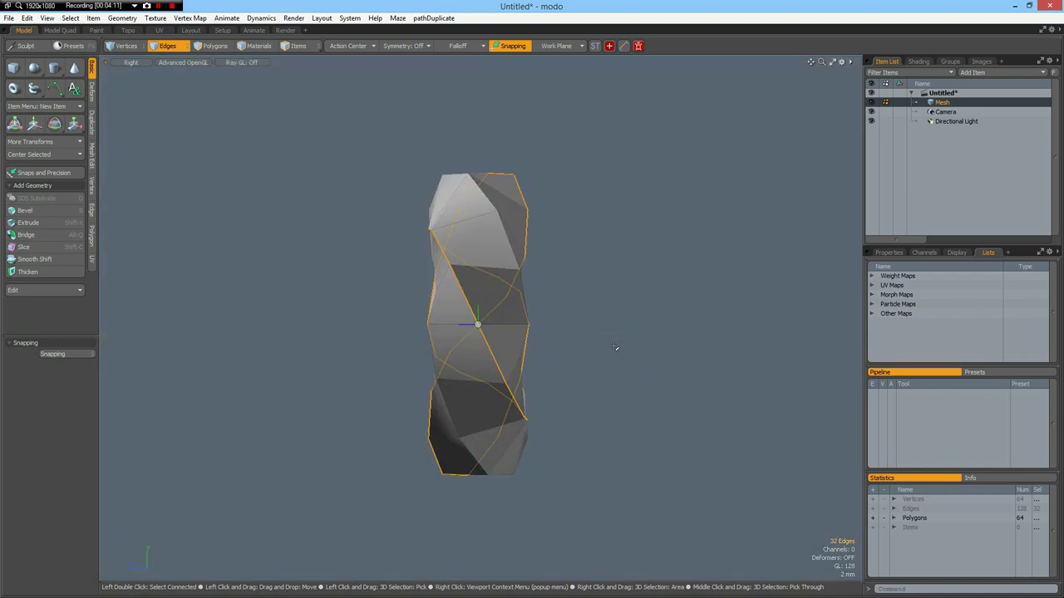
pyautogui.click(614, 347)
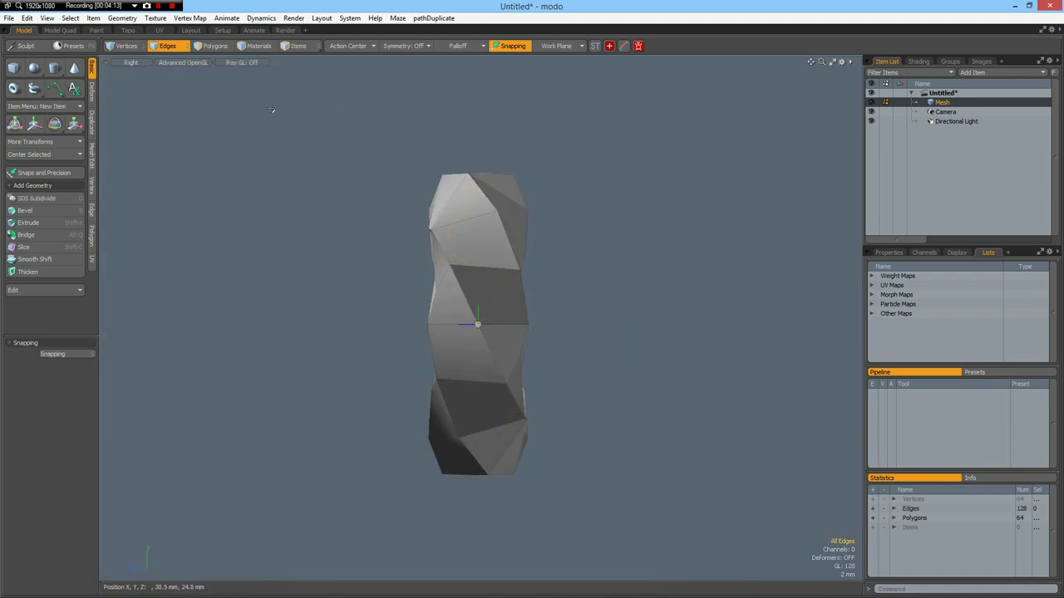
# Measure the mesh, then scale all its polygons to 149.5% in Z, about 21 mm deep.
pyautogui.click(48, 18)
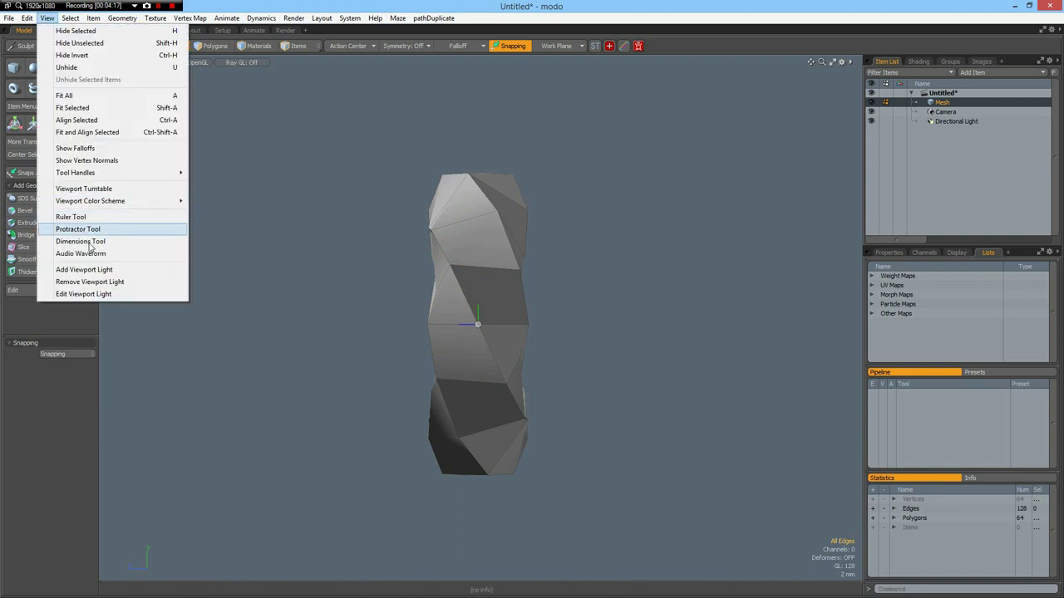
pyautogui.click(80, 241)
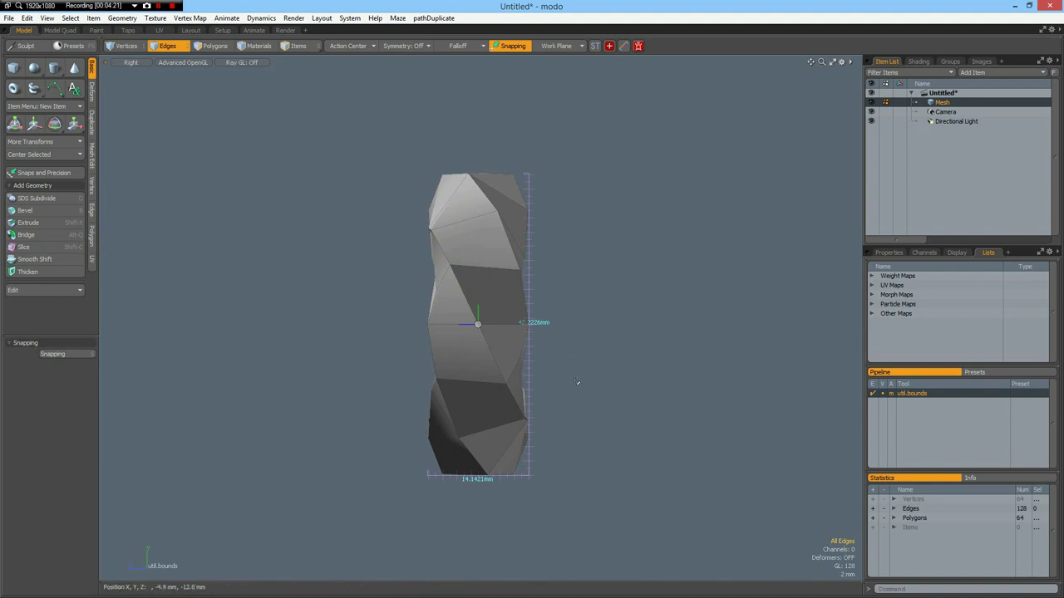
pyautogui.press('3')
pyautogui.doubleClick(481, 343)
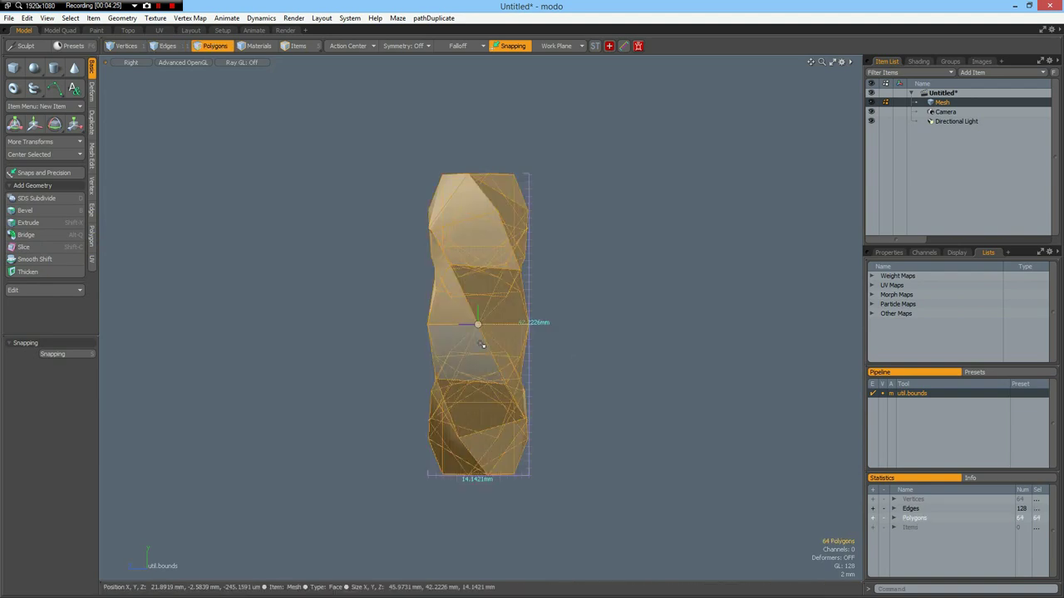
pyautogui.press('y')
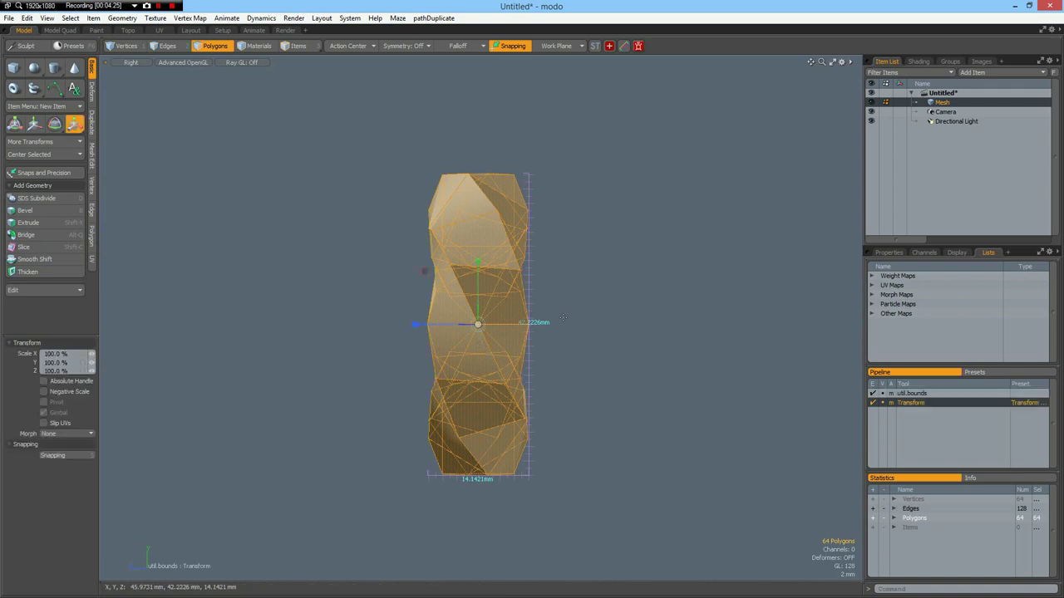
pyautogui.moveTo(414, 325); pyautogui.dragTo(380, 325)
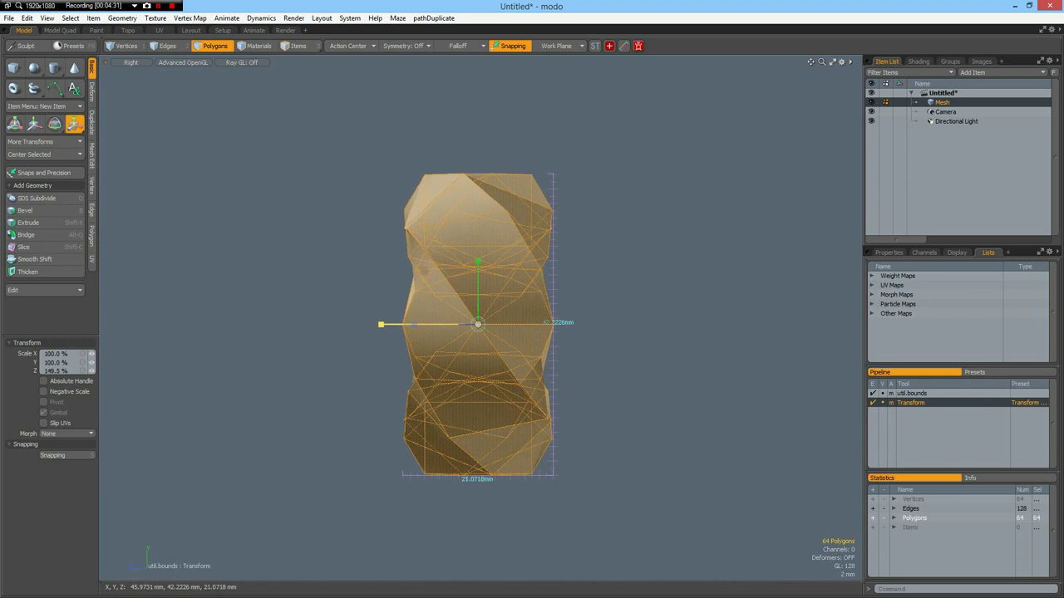
pyautogui.press('q')
pyautogui.click(705, 359)
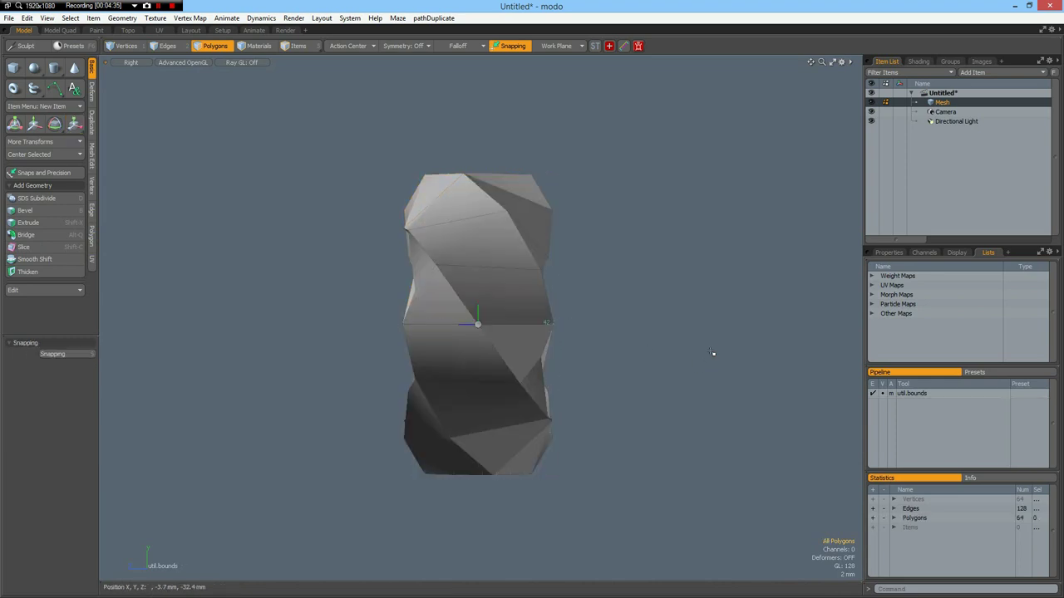
# Select the 32-edge loop around the mesh and run quickPipe.pl to build a pipe along it.
pyautogui.press('2')
pyautogui.click(495, 357)
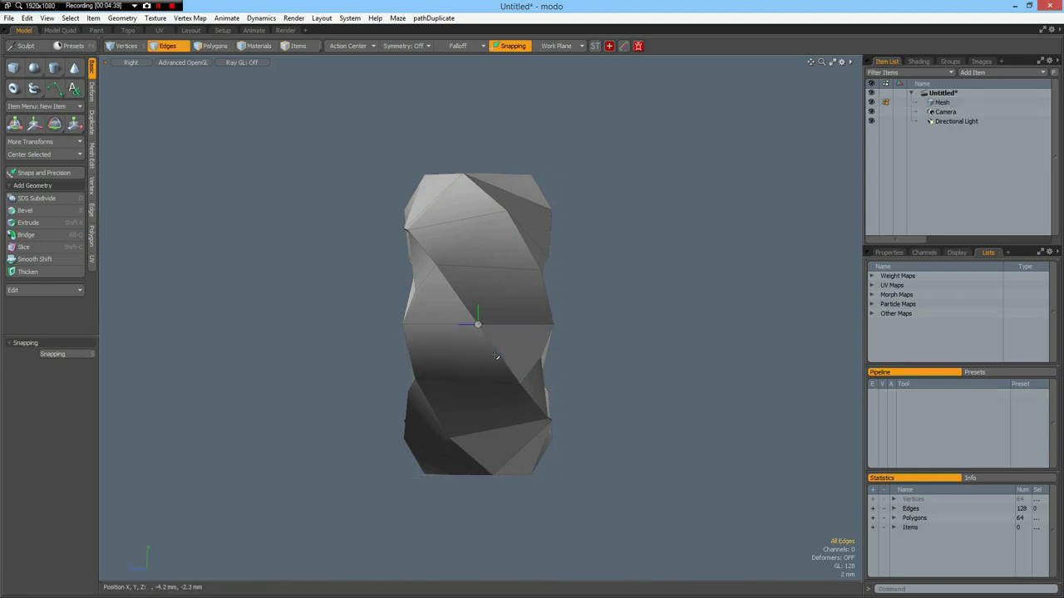
pyautogui.doubleClick(498, 356)
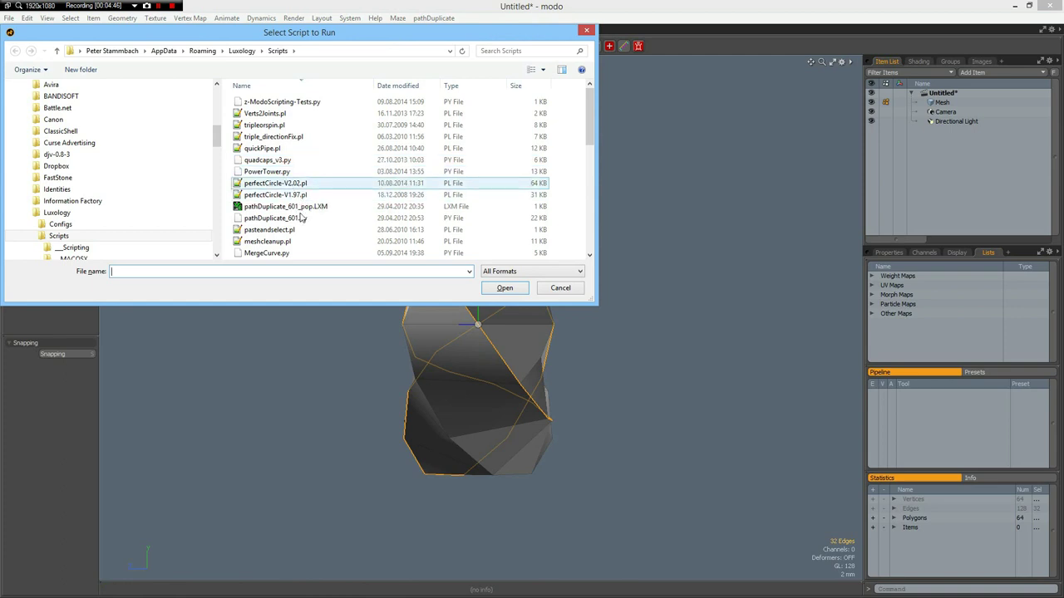
pyautogui.click(237, 148)
pyautogui.doubleClick(236, 148)
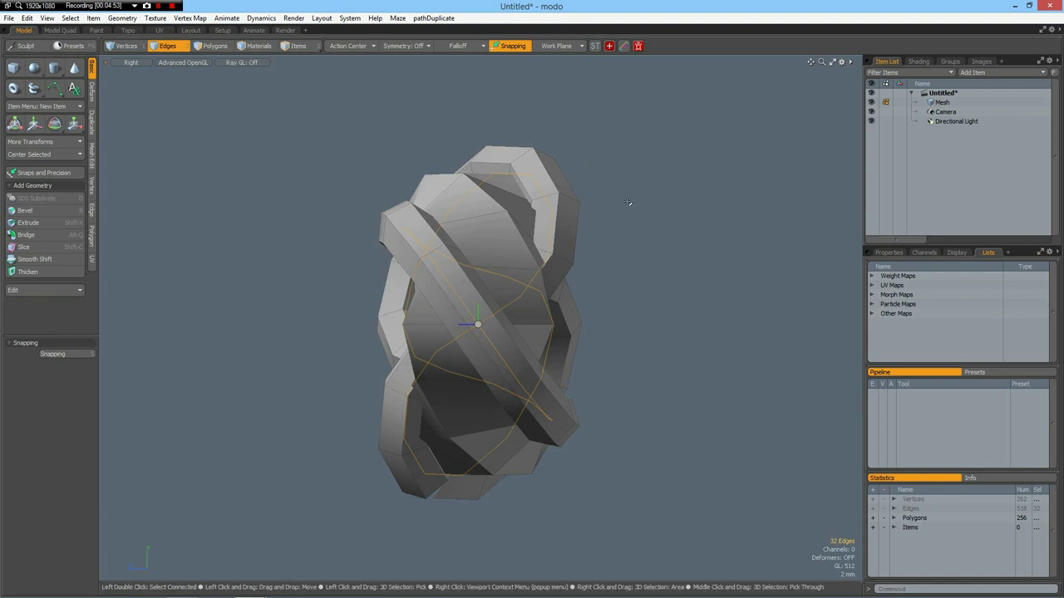
pyautogui.press('3')
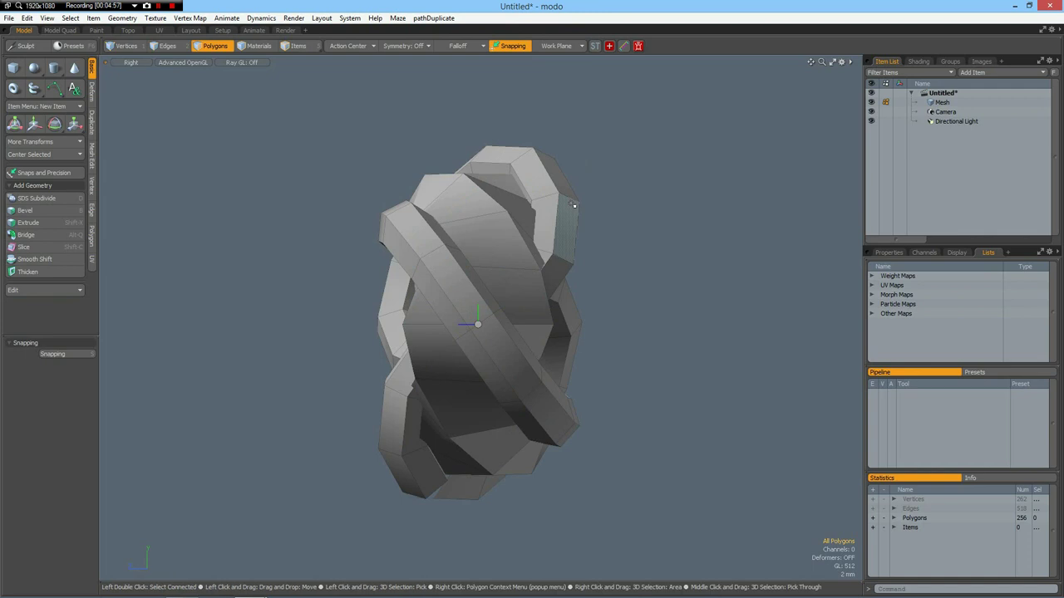
# Draw a short tube near the top-left of the view, with 6 sides and 4 mm radius.
pyautogui.click(34, 88)
pyautogui.click(240, 94)
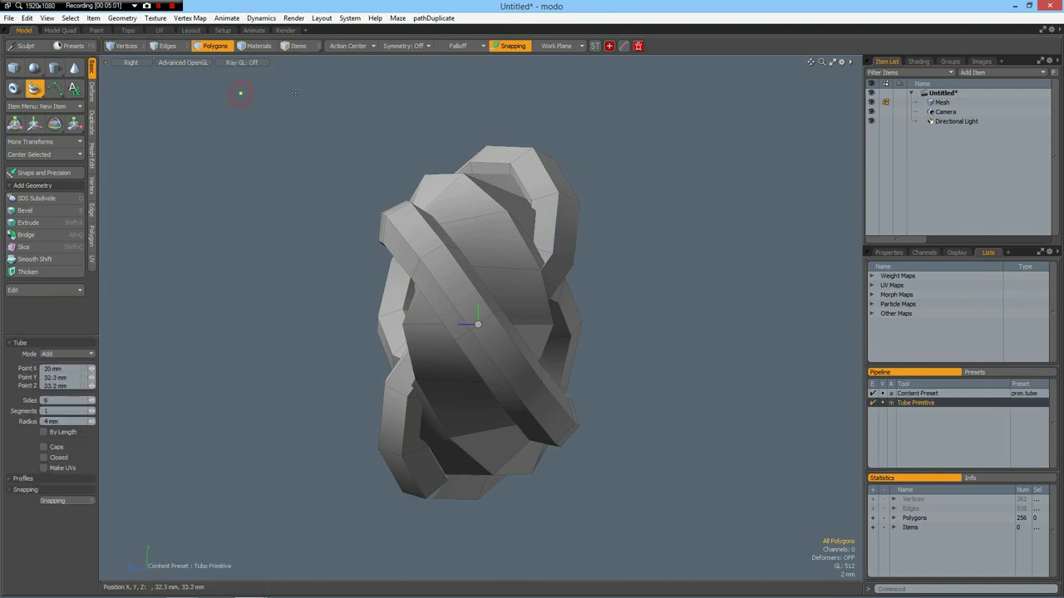
pyautogui.click(321, 94)
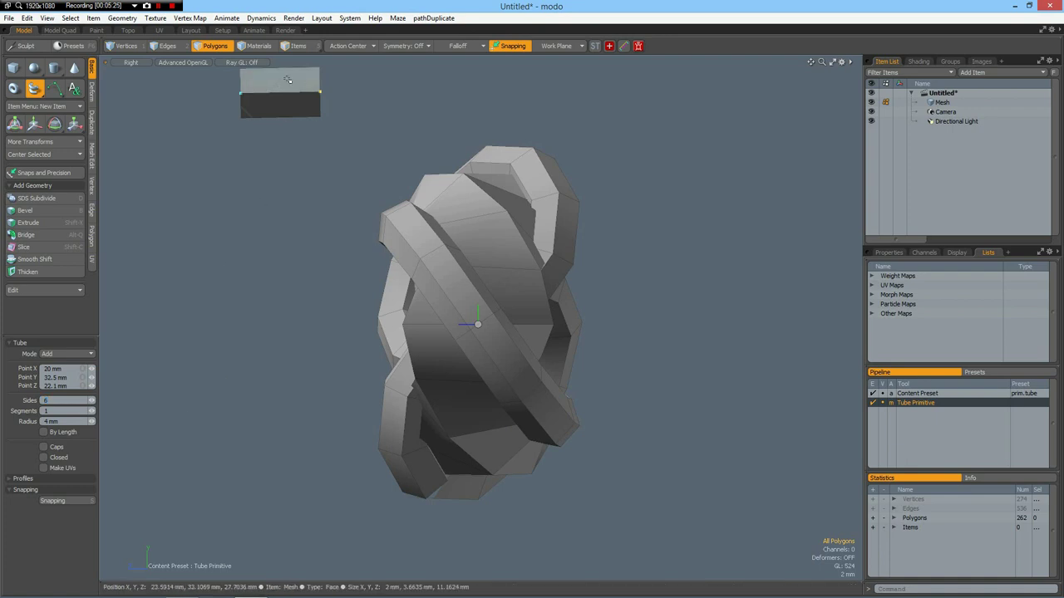
# Delete the inner core and stray tube, then view the remaining knot in perspective.
pyautogui.press('space')
pyautogui.doubleClick(505, 241)
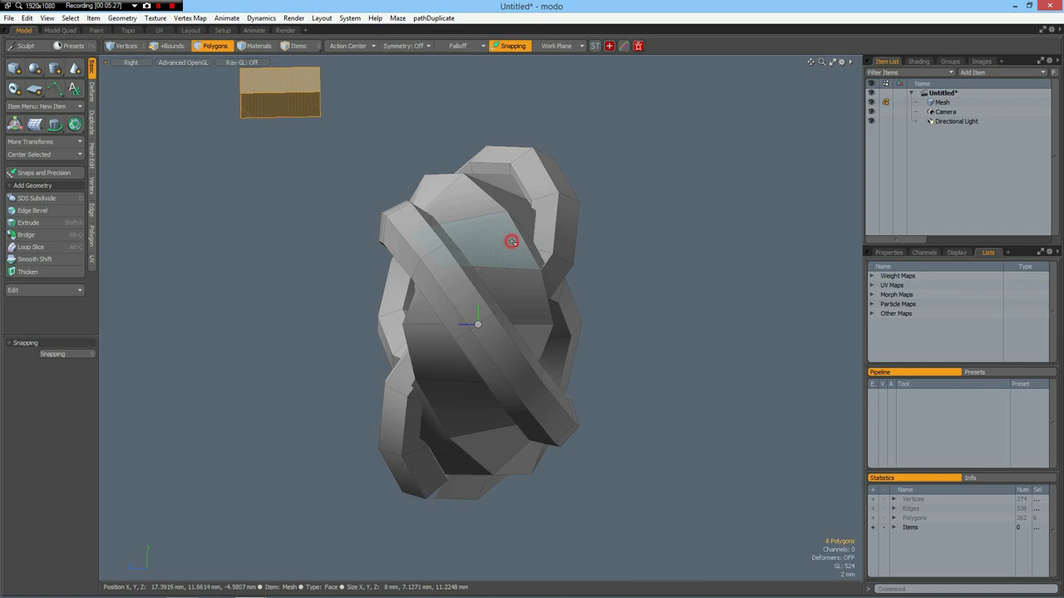
pyautogui.press('Delete')
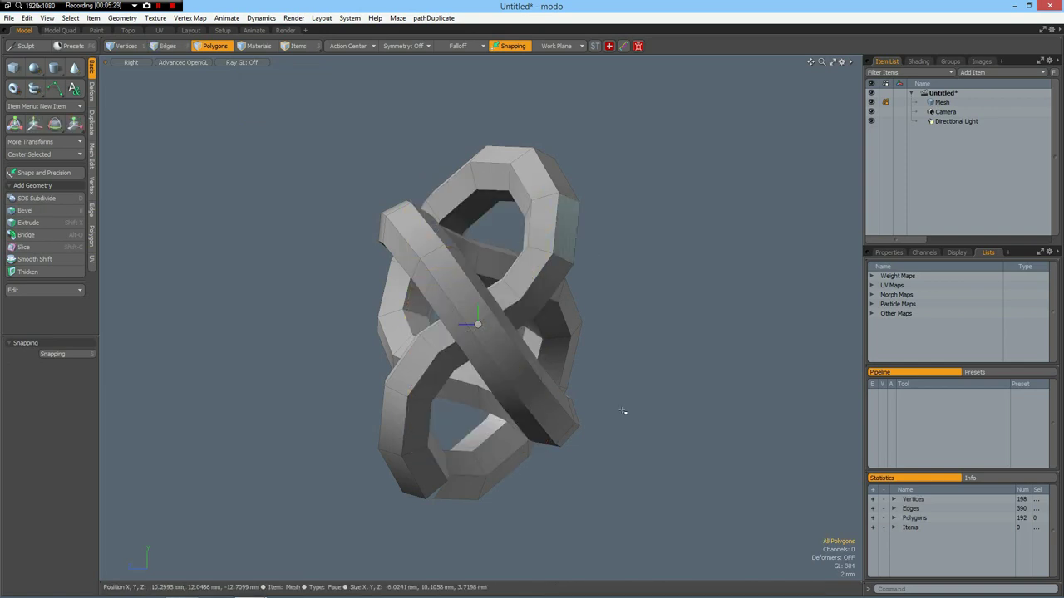
pyautogui.hotkey('ctrl', 'space')
pyautogui.click(656, 386)
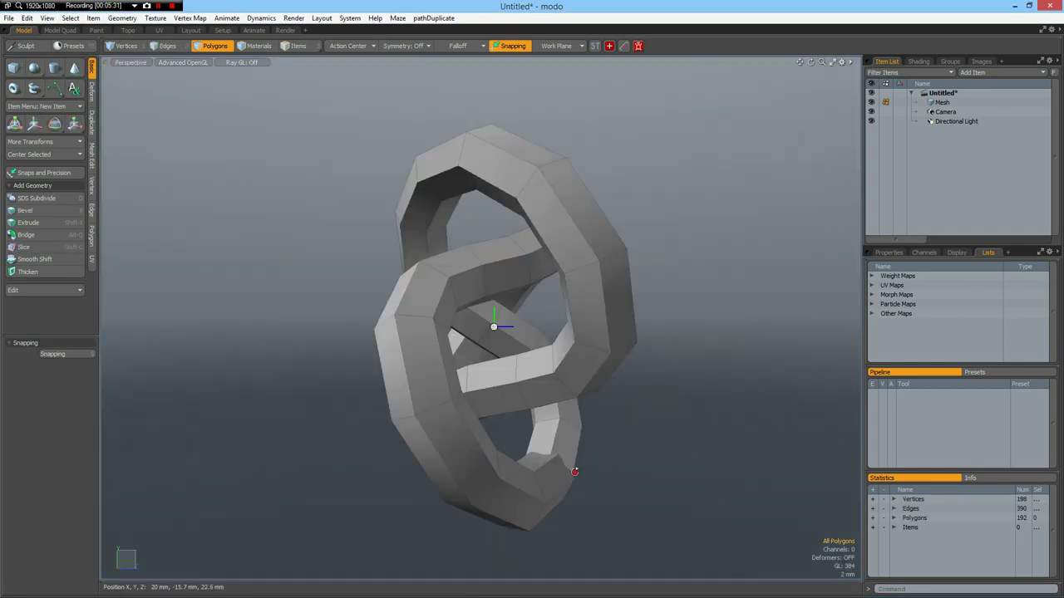
pyautogui.keyDown('alt'); pyautogui.moveTo(491, 437); pyautogui.dragTo(457, 414); pyautogui.keyUp('alt')
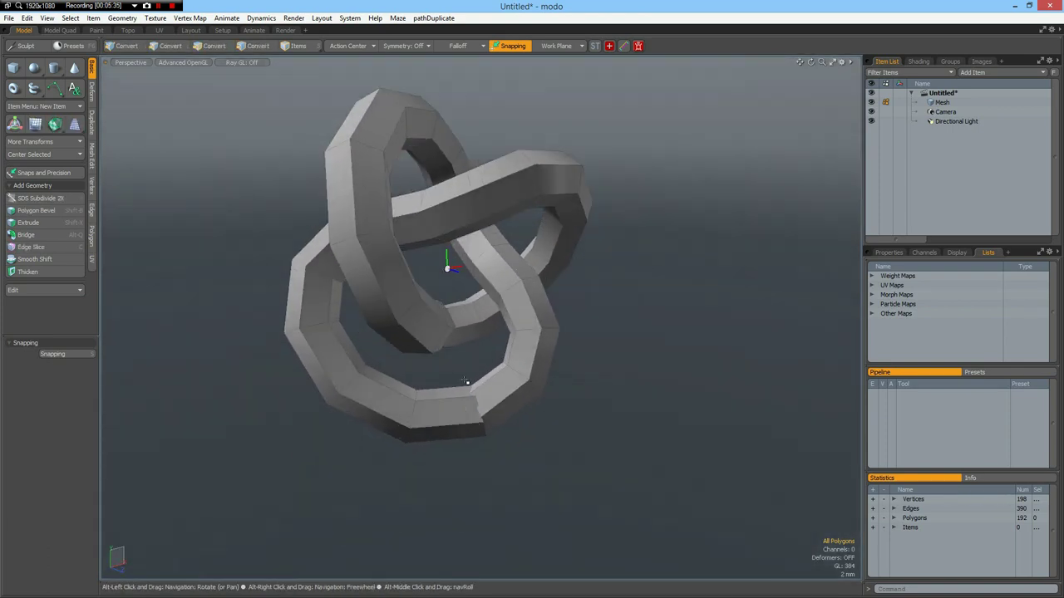
# Select the 12-edge ring at the pipe's seam and frame it, with transforms centred on the selection.
pyautogui.press('2')
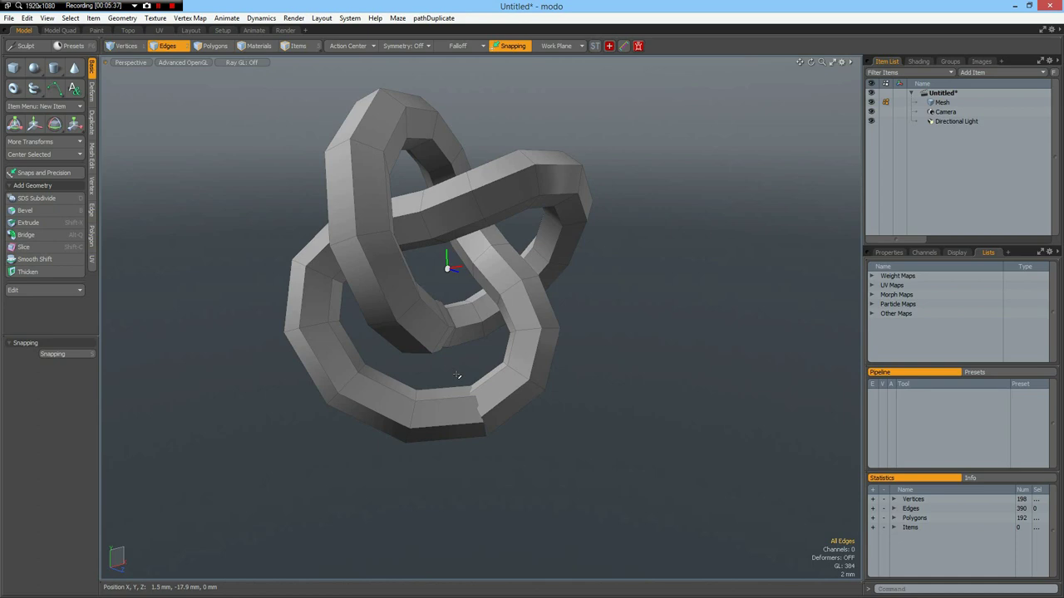
pyautogui.doubleClick(504, 473)
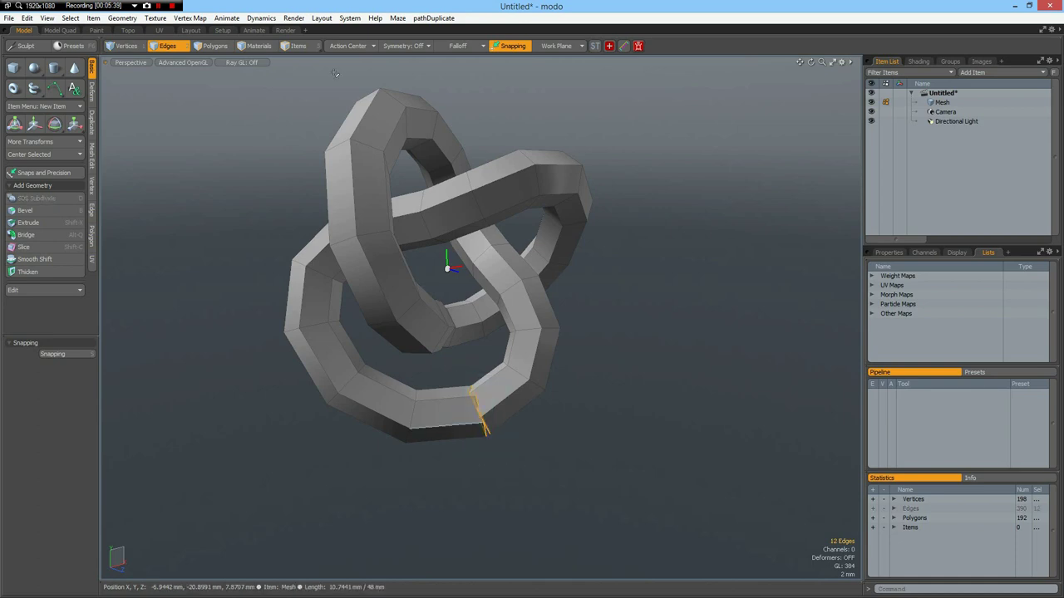
pyautogui.click(357, 46)
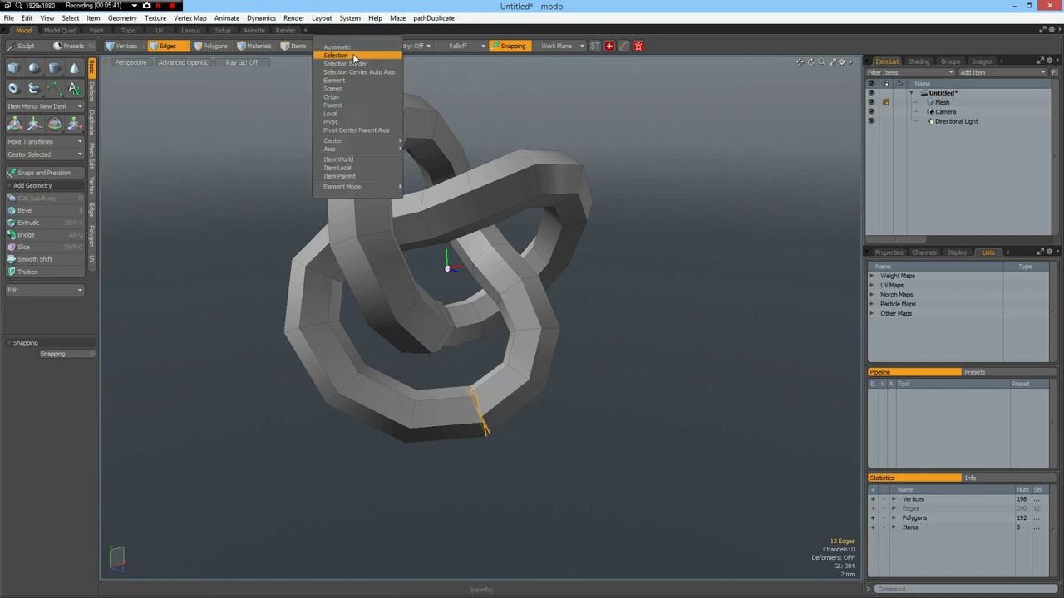
pyautogui.click(336, 55)
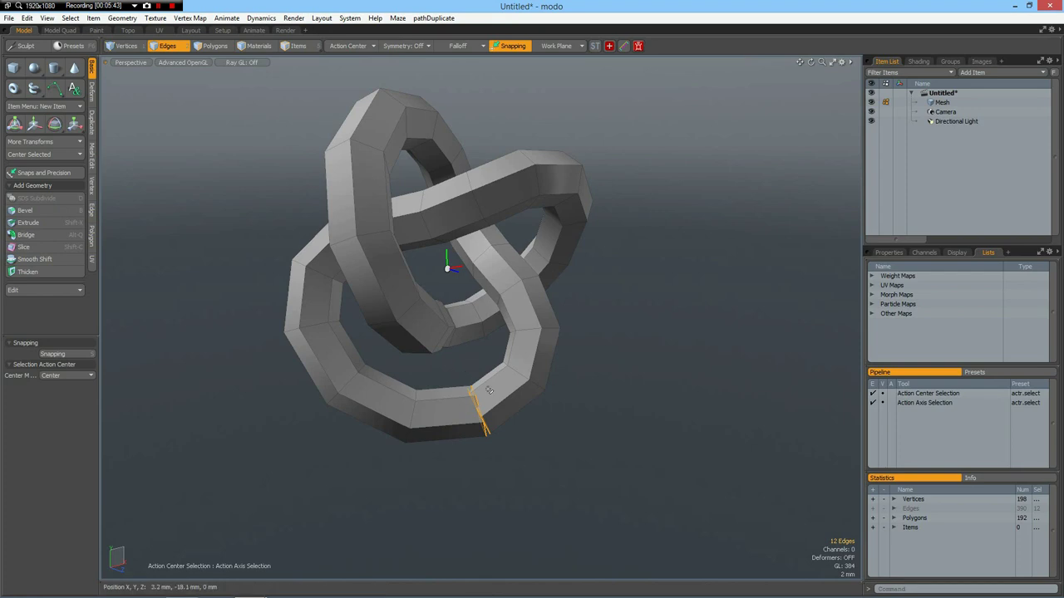
pyautogui.press('r')
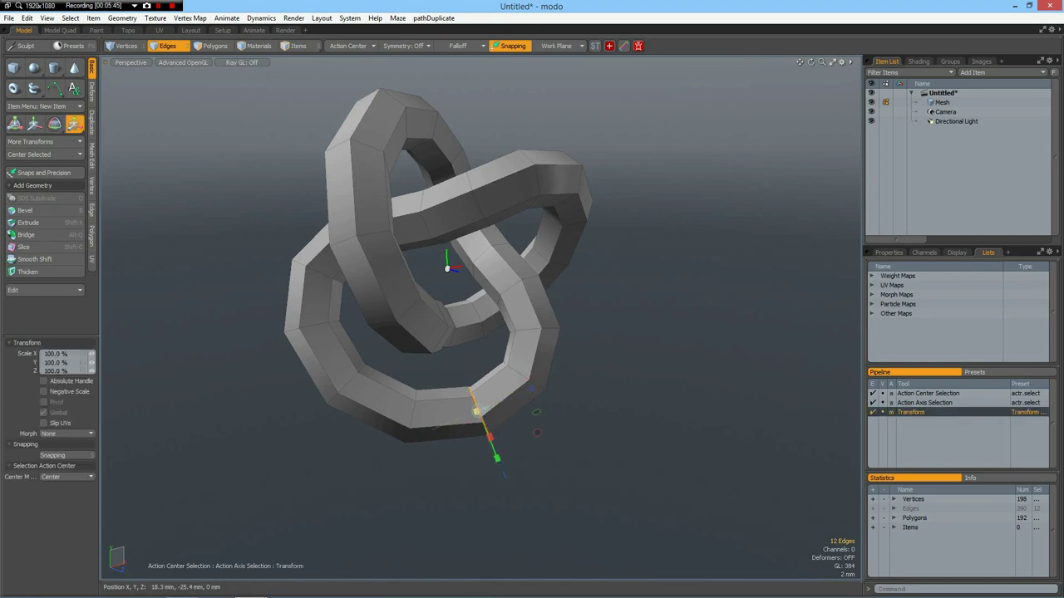
pyautogui.hotkey('shift', 'a')
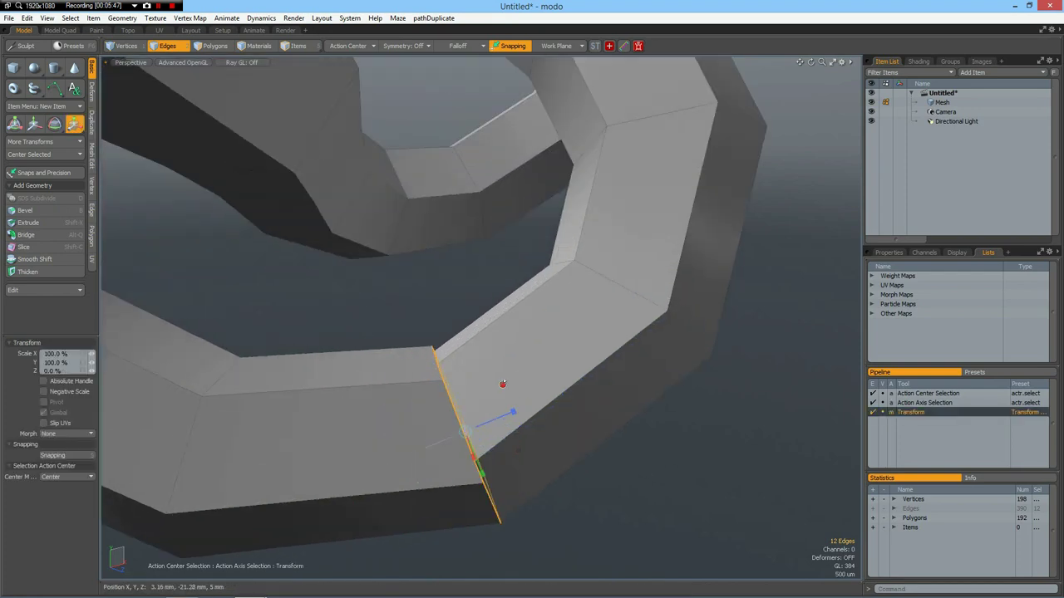
pyautogui.moveTo(541, 369)
pyautogui.keyDown('alt'); pyautogui.mouseDown()
pyautogui.moveTo(524, 366)
pyautogui.moveTo(532, 370)
pyautogui.moveTo(519, 375)
pyautogui.moveTo(528, 373)
pyautogui.mouseUp(); pyautogui.keyUp('alt')
pyautogui.scroll(-5, 111, 245)
pyautogui.scroll(5, 114, 258)
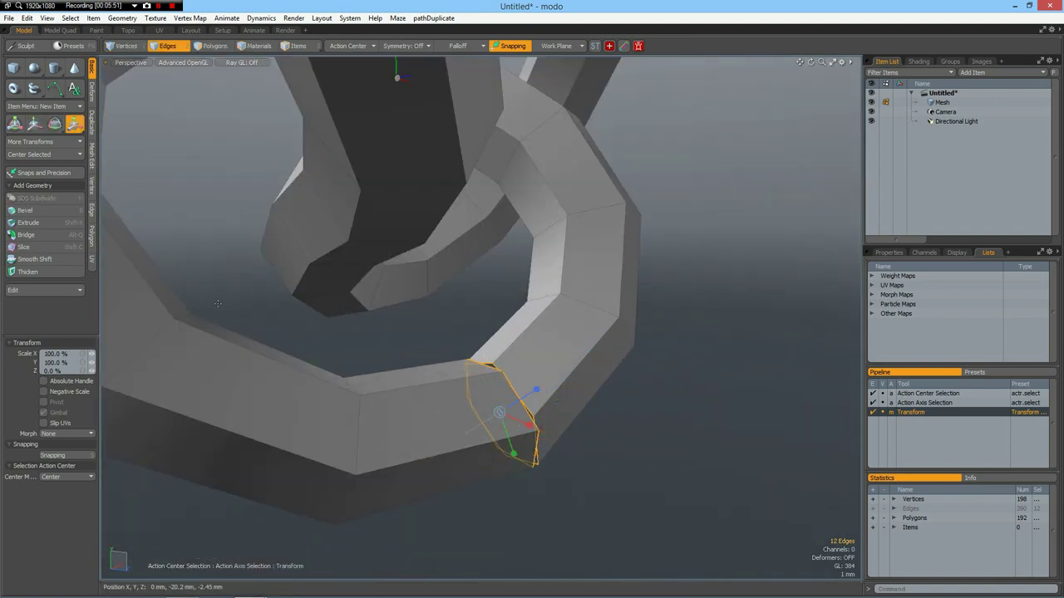
# Merge the overlapping seam vertices using a fixed merge distance.
pyautogui.click(92, 186)
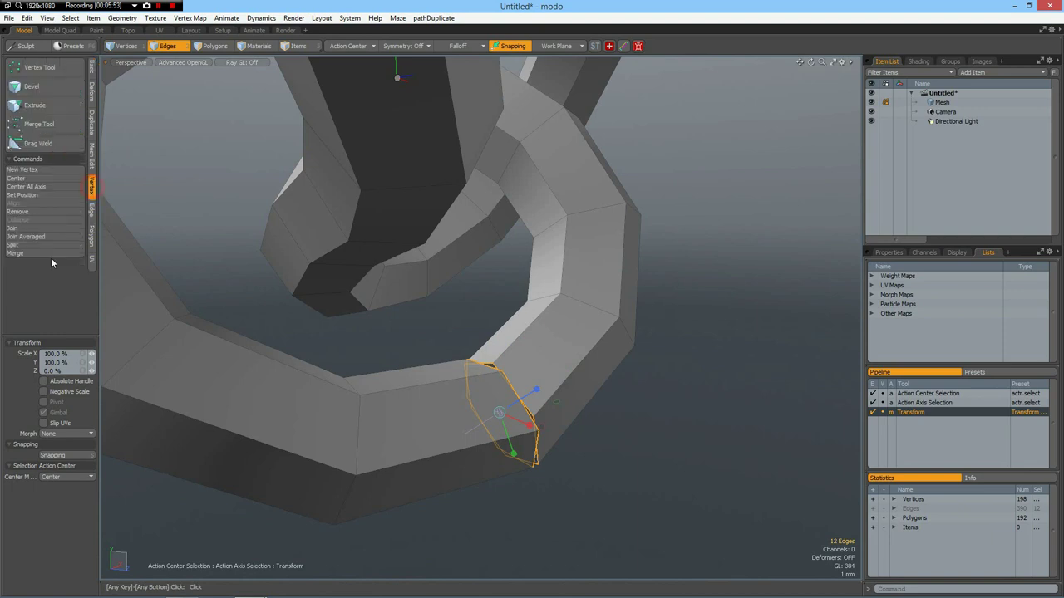
pyautogui.click(41, 255)
pyautogui.click(863, 390)
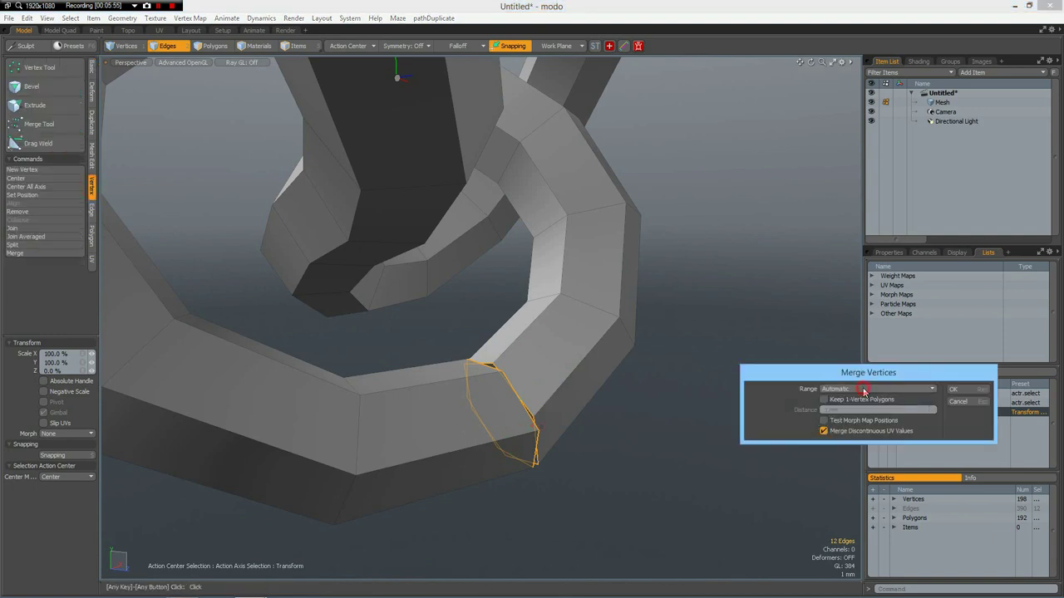
pyautogui.click(861, 398)
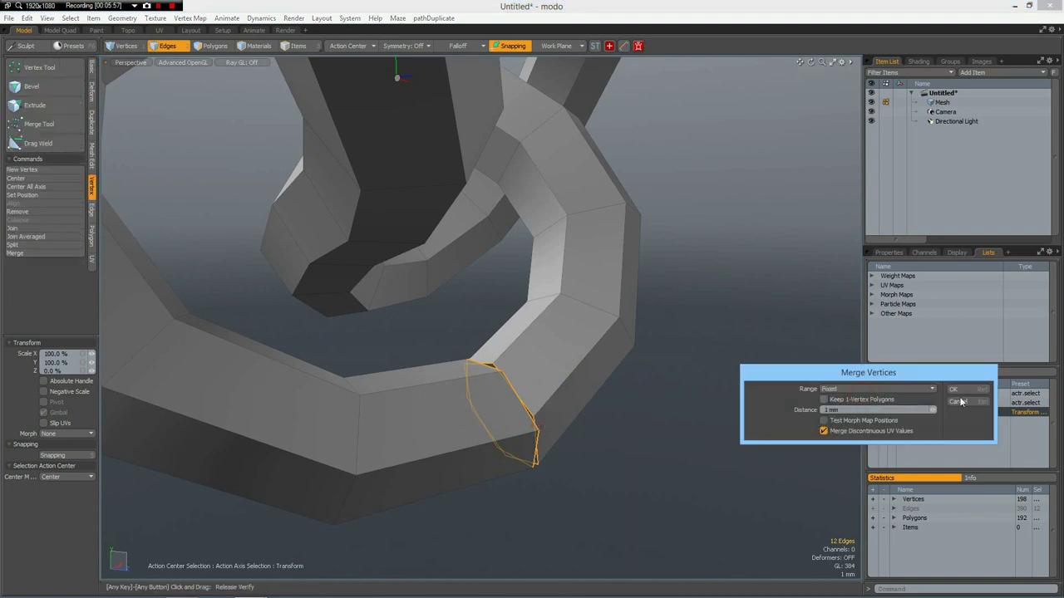
pyautogui.click(964, 395)
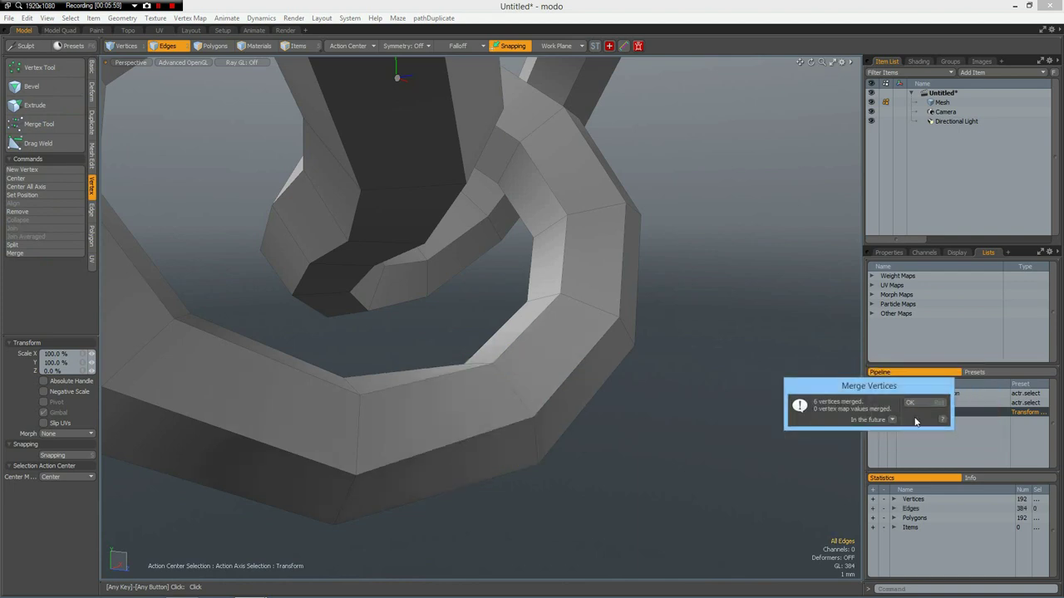
pyautogui.click(929, 402)
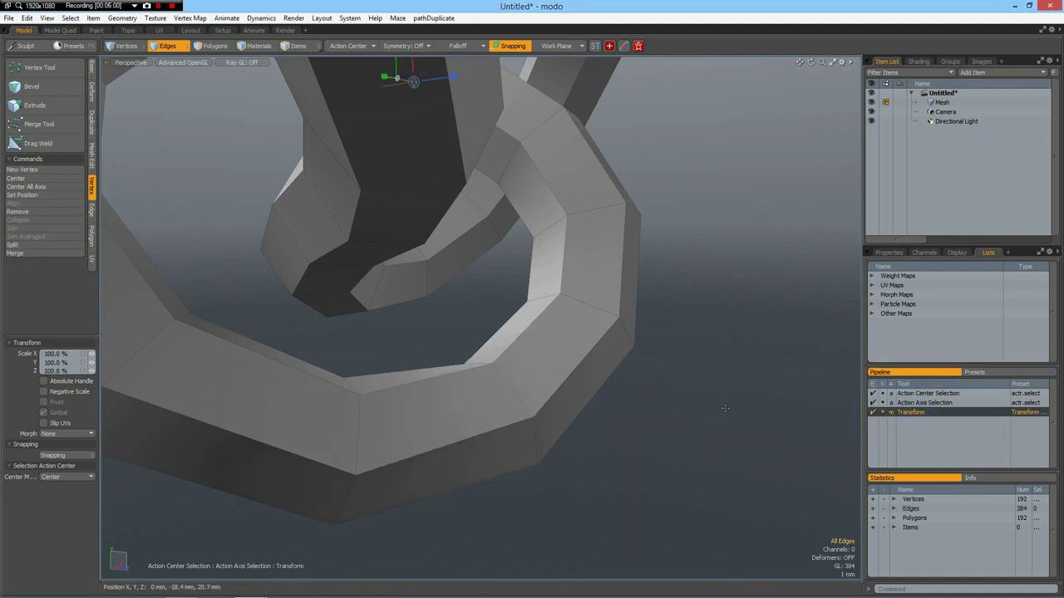
# Turn on subdivision surfaces and orbit around the smoothed knot.
pyautogui.press('Tab')
pyautogui.keyDown('alt'); pyautogui.moveTo(631, 394); pyautogui.dragTo(537, 424); pyautogui.keyUp('alt')
pyautogui.scroll(-3, 573, 319)
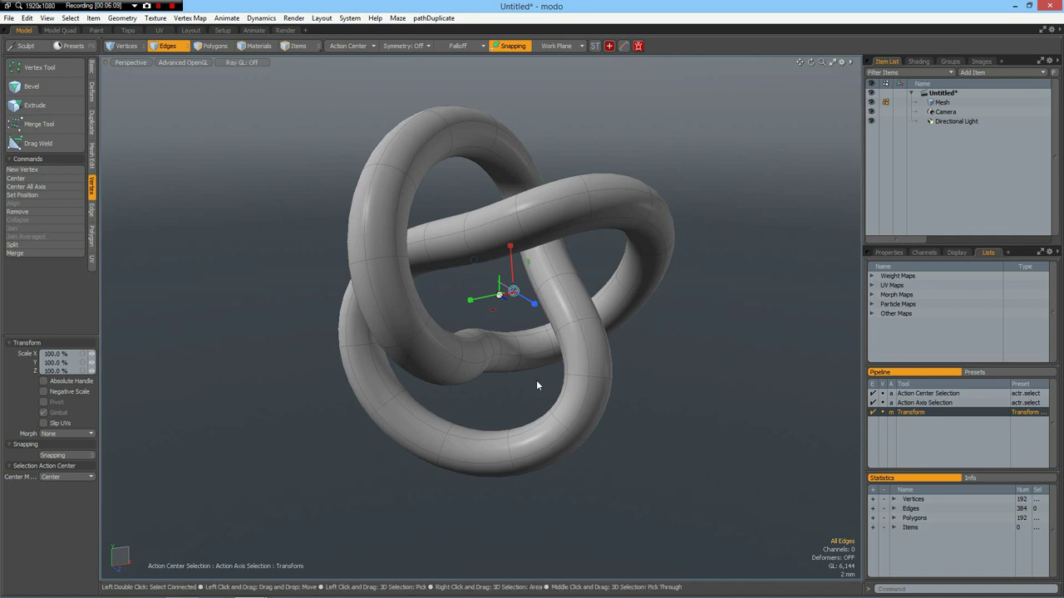
pyautogui.press('5')
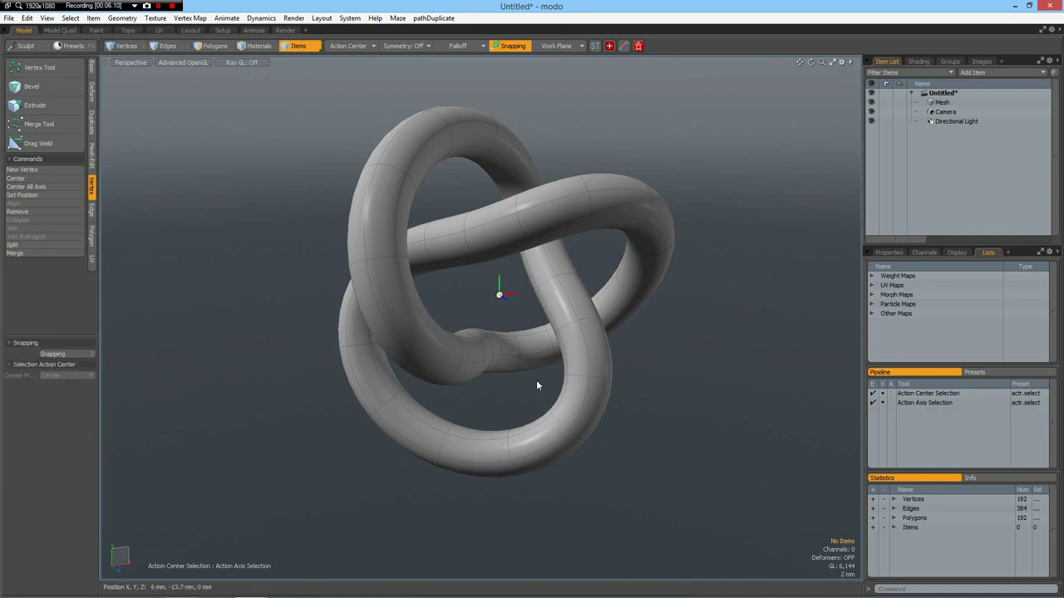
pyautogui.rightClick(588, 357)
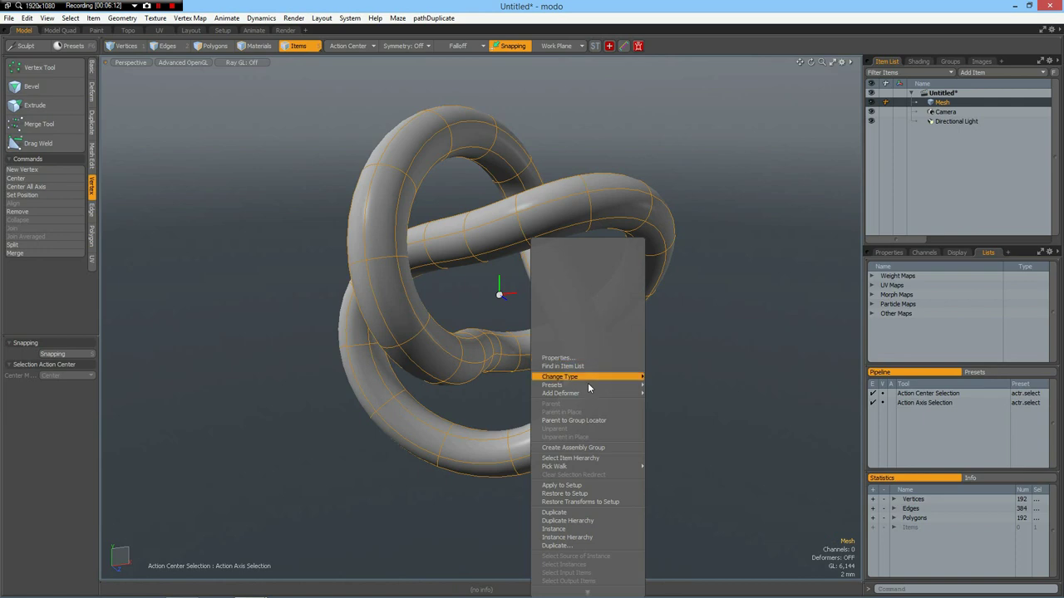
pyautogui.moveTo(590, 385)
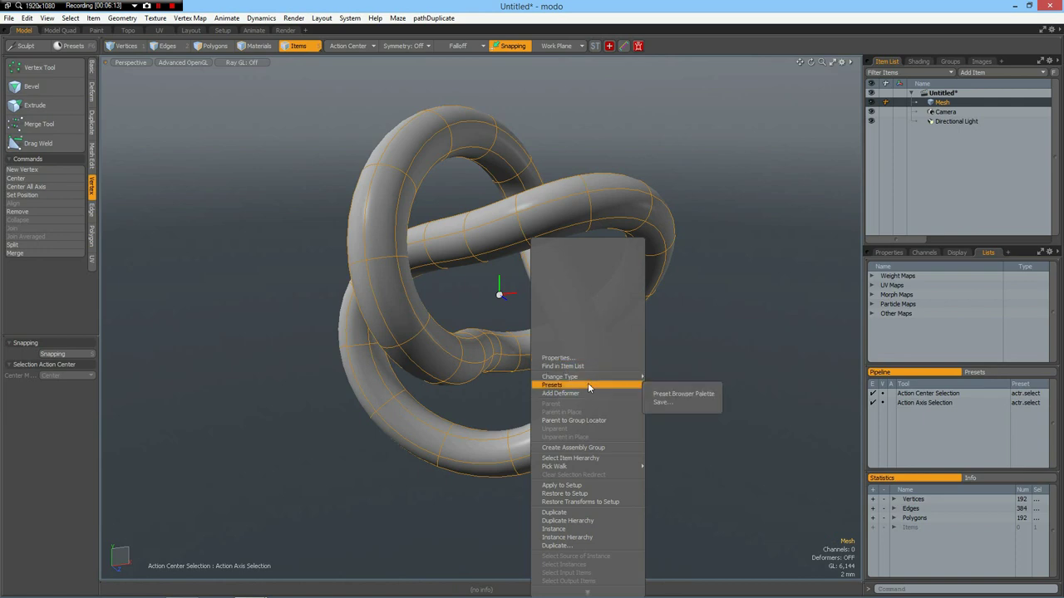
pyautogui.click(668, 404)
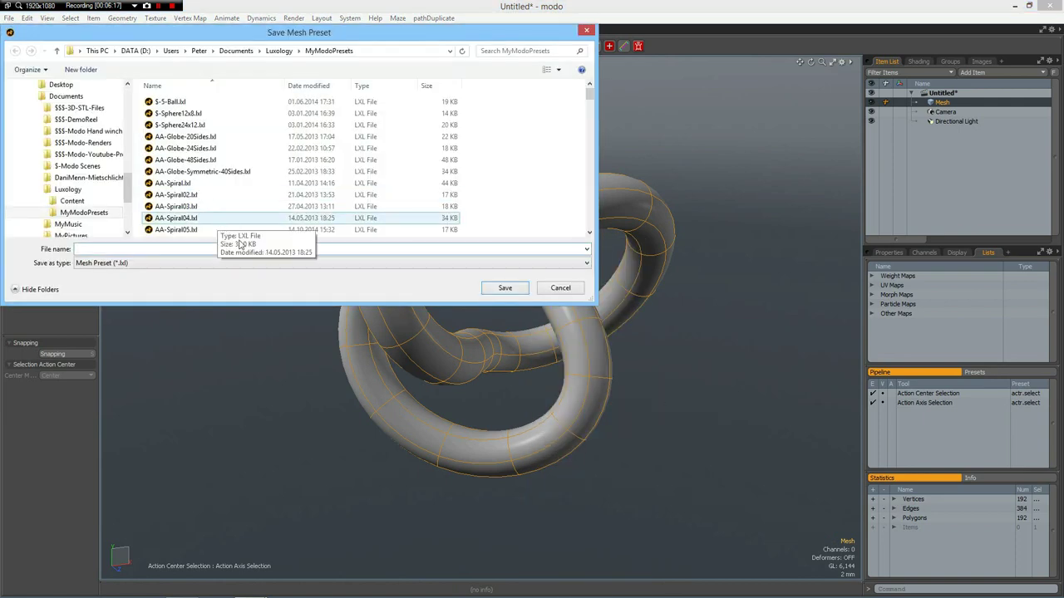
pyautogui.click(587, 32)
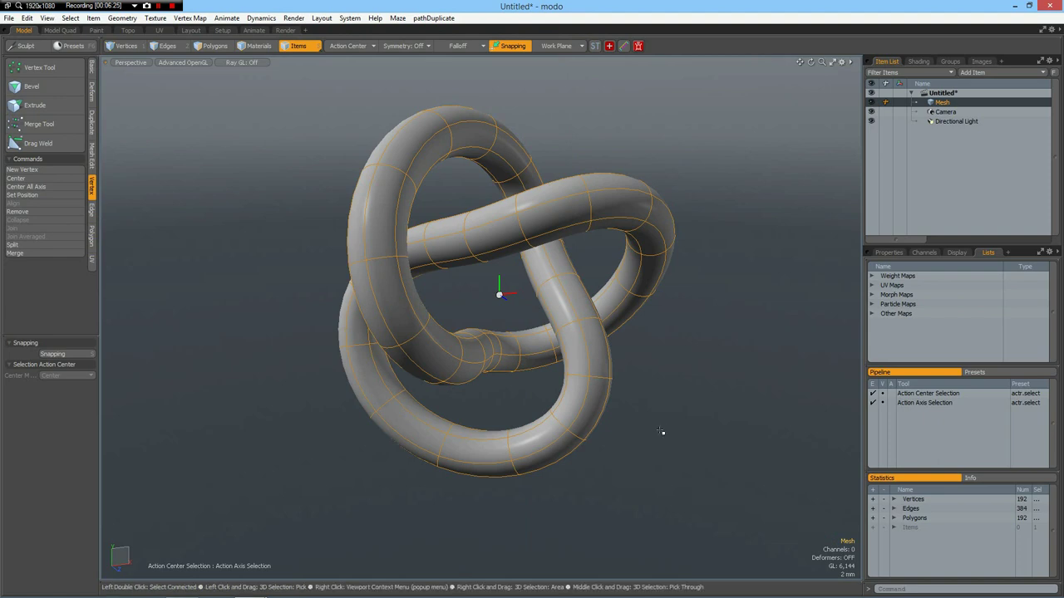
# Switch to Polygons mode and turn off subdivision so the knot shows as a faceted 192-polygon pipe.
pyautogui.press('3')
pyautogui.keyDown('alt'); pyautogui.moveTo(630, 451); pyautogui.dragTo(543, 416); pyautogui.keyUp('alt')
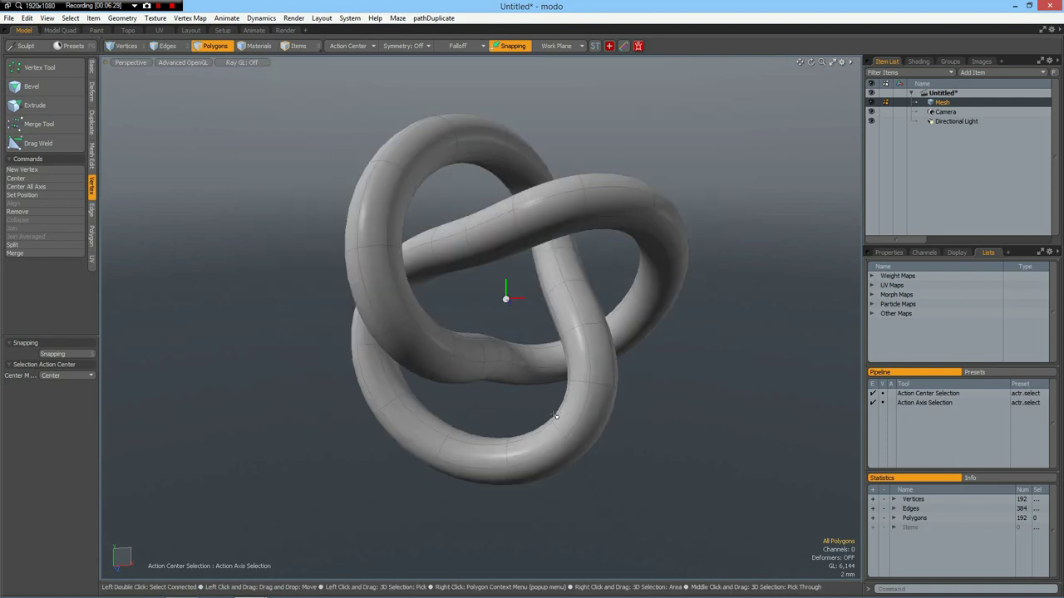
pyautogui.press('Tab')
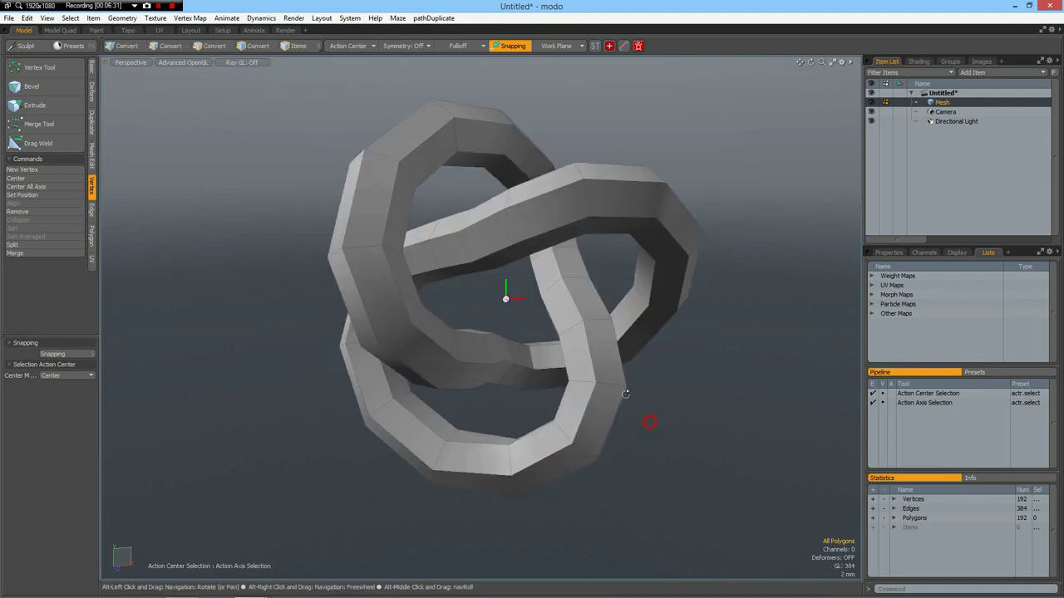
pyautogui.moveTo(651, 423)
pyautogui.keyDown('alt'); pyautogui.mouseDown()
pyautogui.moveTo(643, 412)
pyautogui.moveTo(637, 424)
pyautogui.mouseUp(); pyautogui.keyUp('alt')
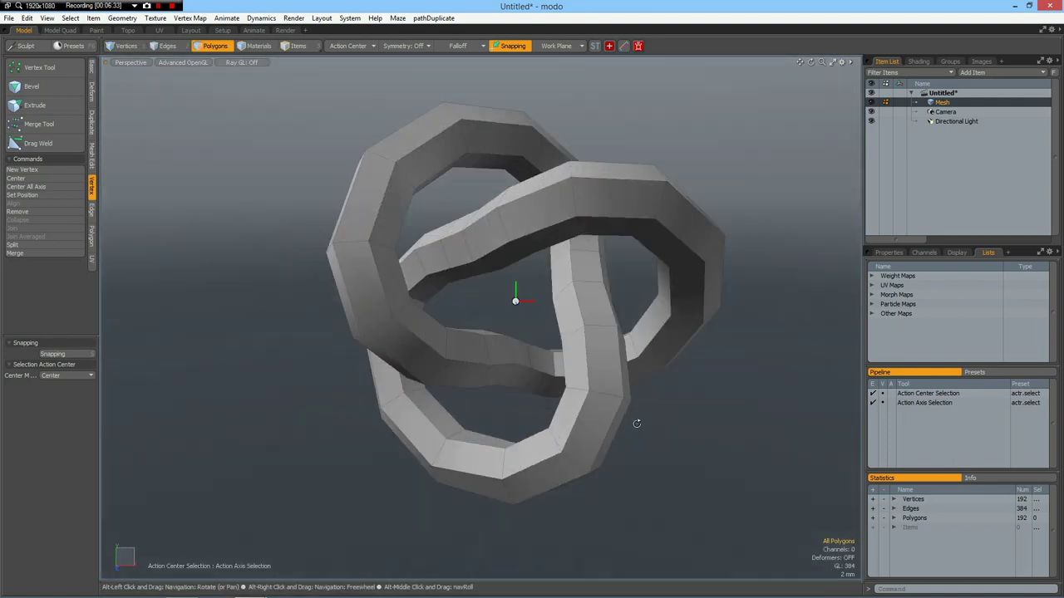
pyautogui.keyDown('alt'); pyautogui.keyDown('shift'); pyautogui.moveTo(578, 455); pyautogui.dragTo(570, 482); pyautogui.keyUp('shift'); pyautogui.keyUp('alt')
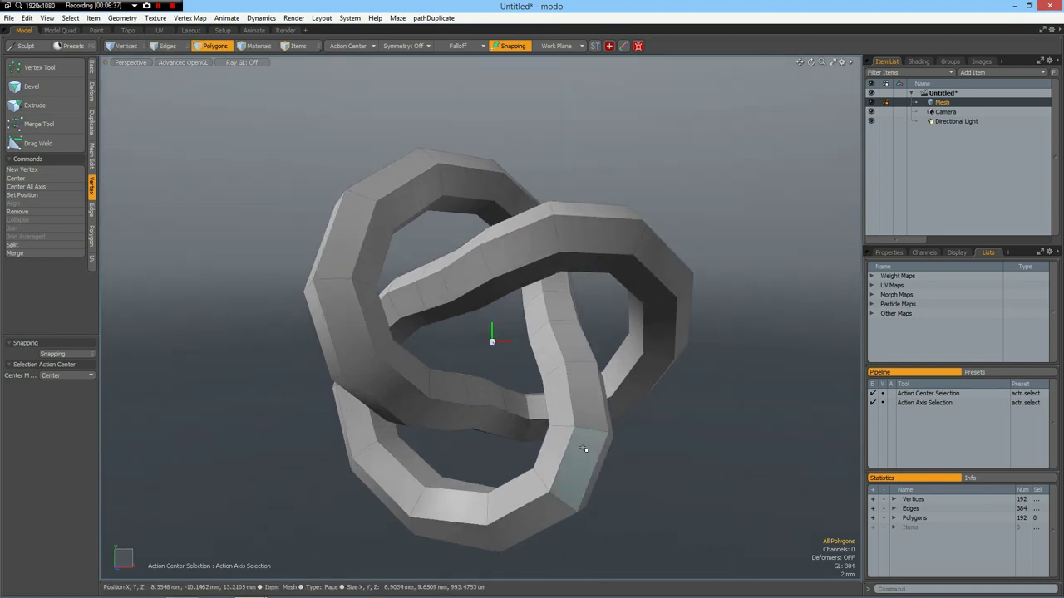
pyautogui.click(584, 449)
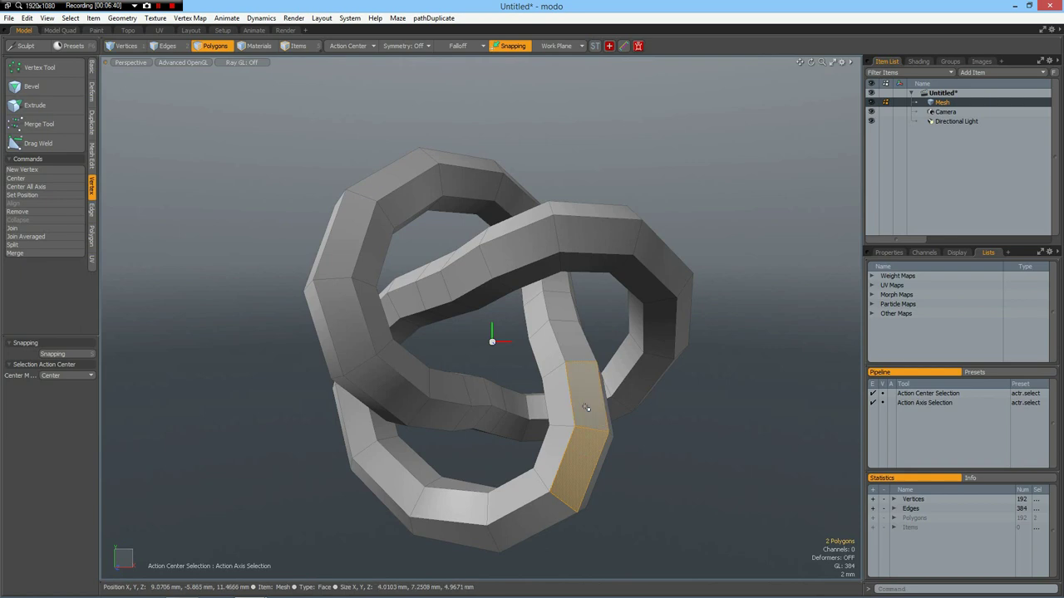
# Loop-select one face band of the knot and assign it a new soft pink material.
pyautogui.press('l')
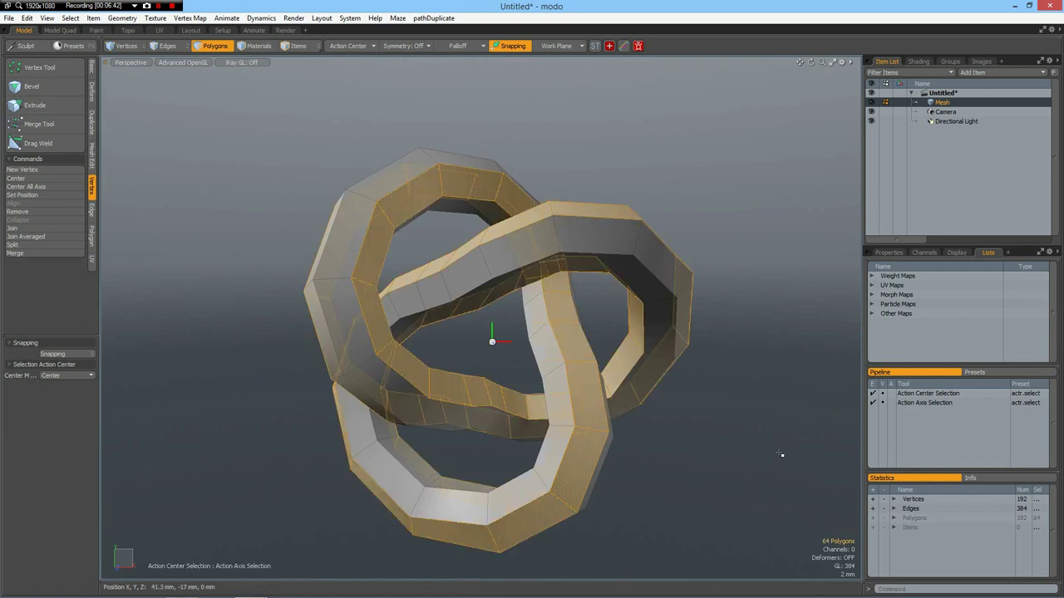
pyautogui.write('m')
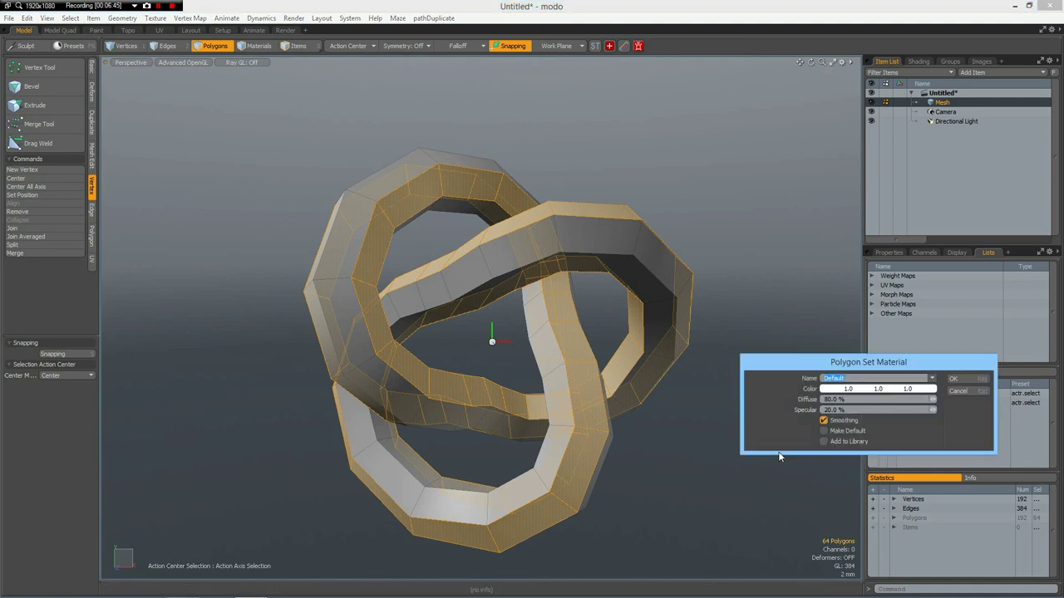
pyautogui.write('1')
pyautogui.click(921, 389)
pyautogui.click(965, 397)
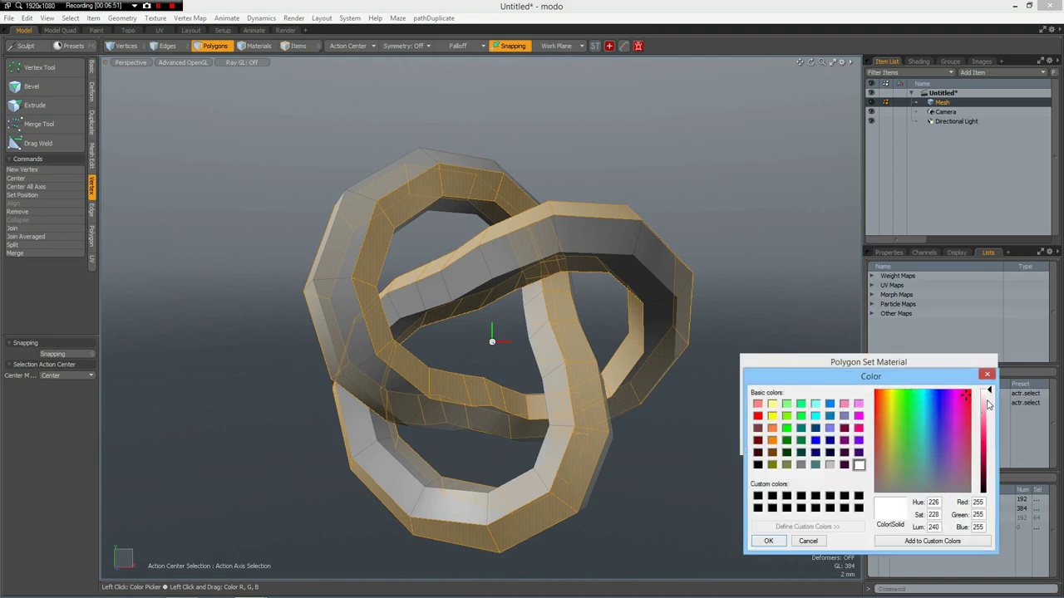
pyautogui.click(987, 401)
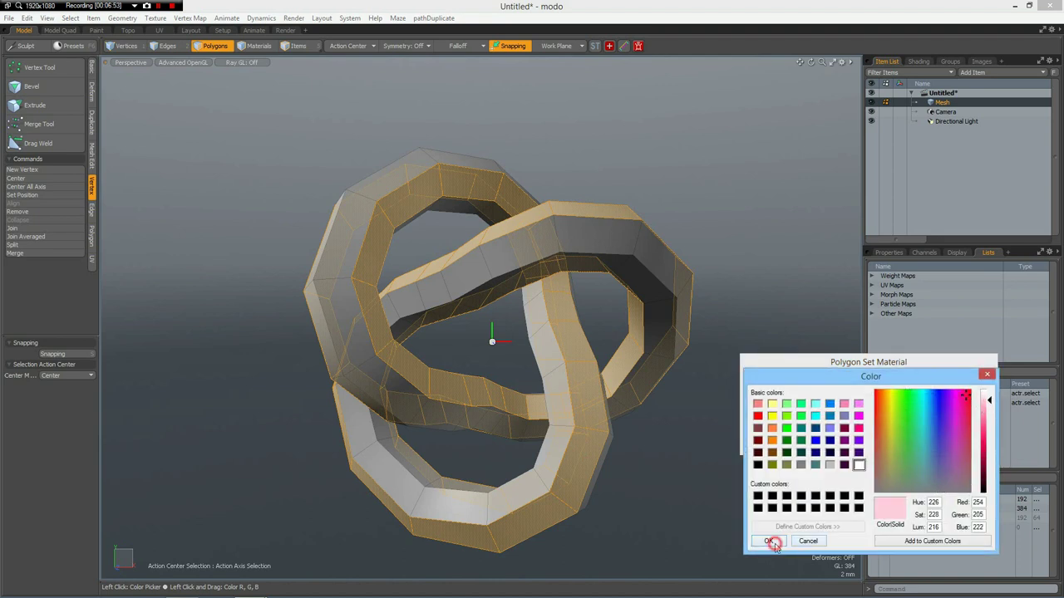
pyautogui.click(772, 543)
pyautogui.click(960, 382)
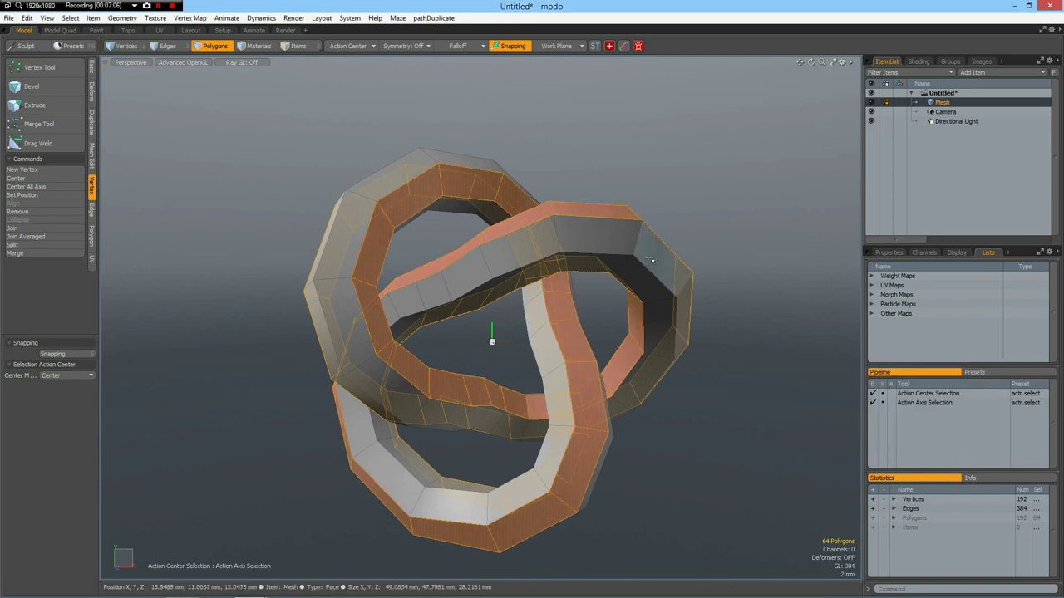
# Select the upper-right band and assign it a new lavender material.
pyautogui.moveTo(652, 261); pyautogui.dragTo(622, 243)
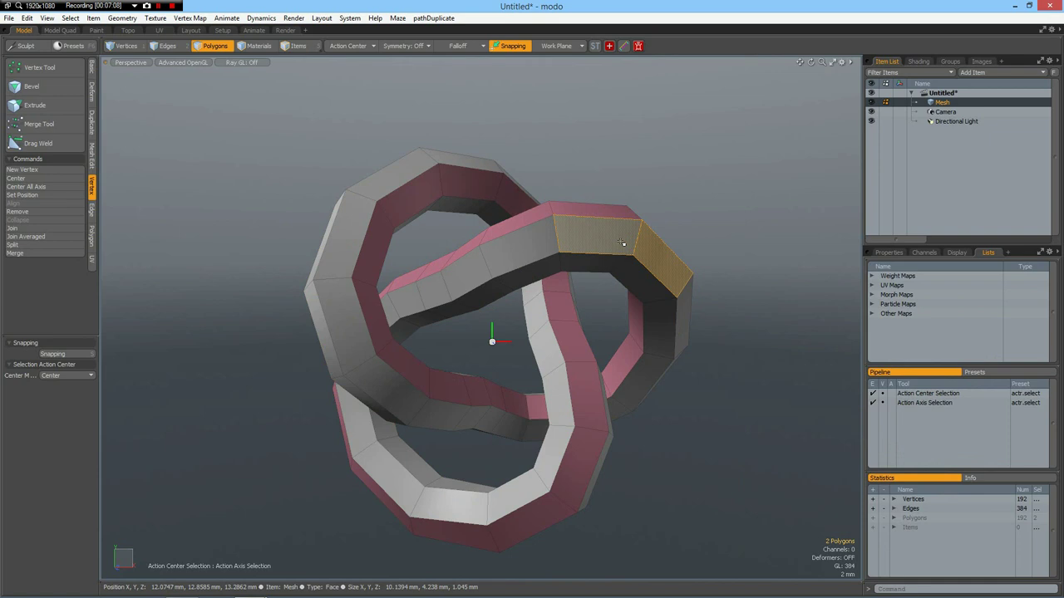
pyautogui.doubleClick(623, 243)
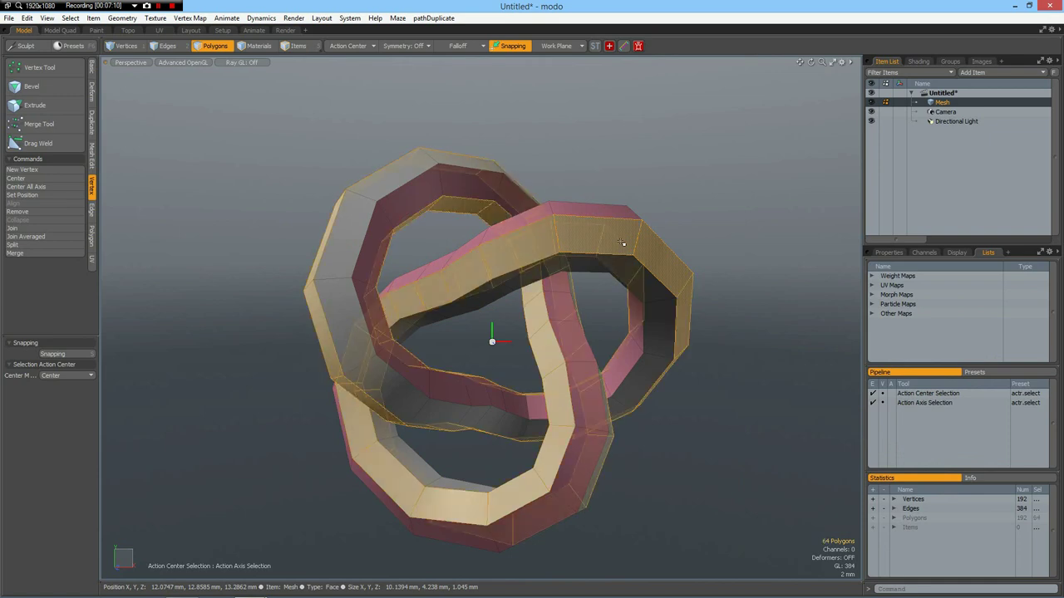
pyautogui.press('m')
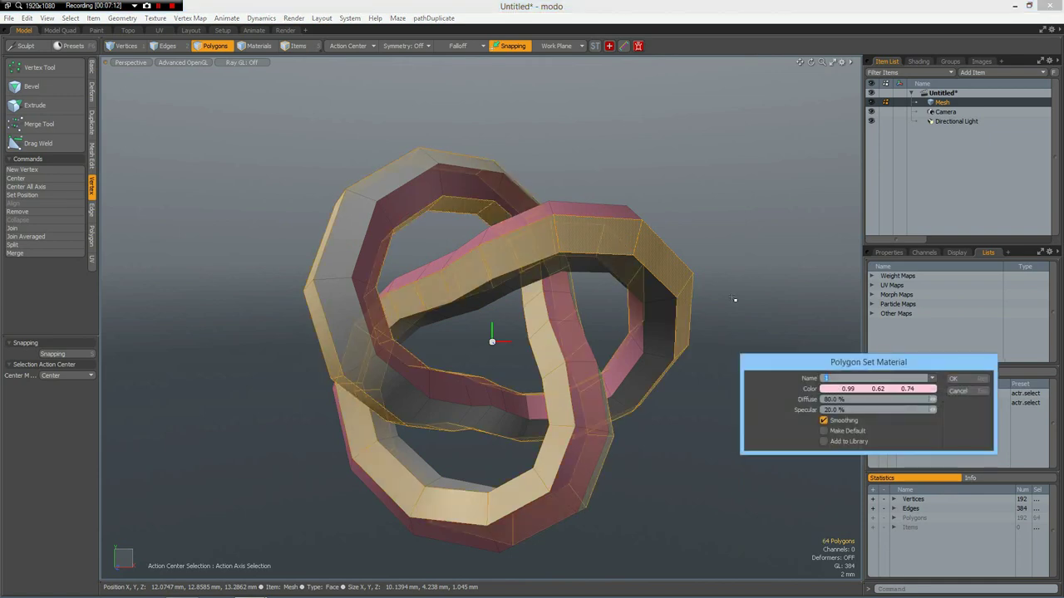
pyautogui.click(915, 389)
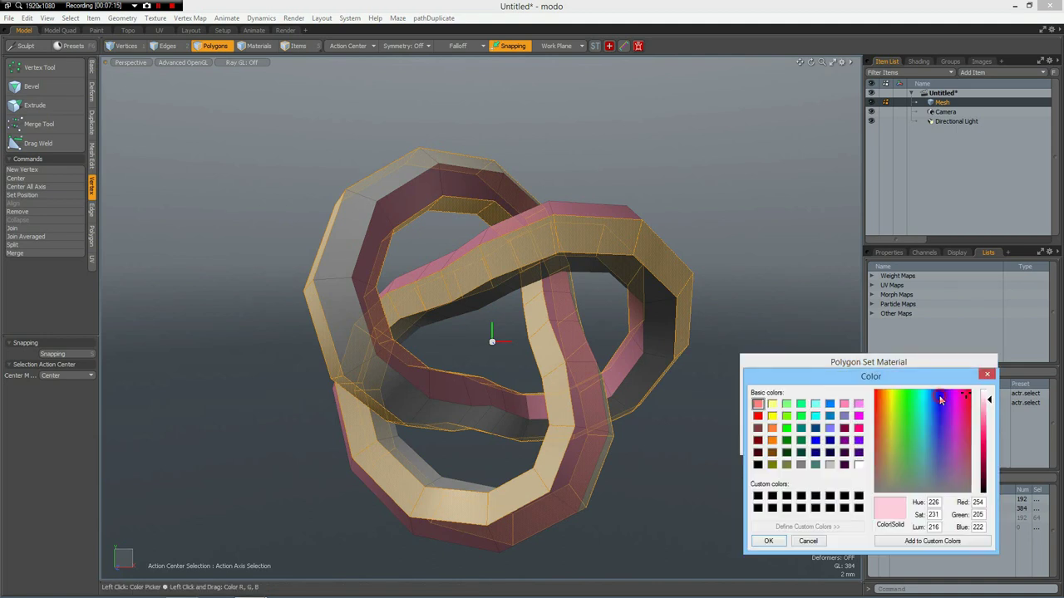
pyautogui.click(939, 397)
pyautogui.click(768, 541)
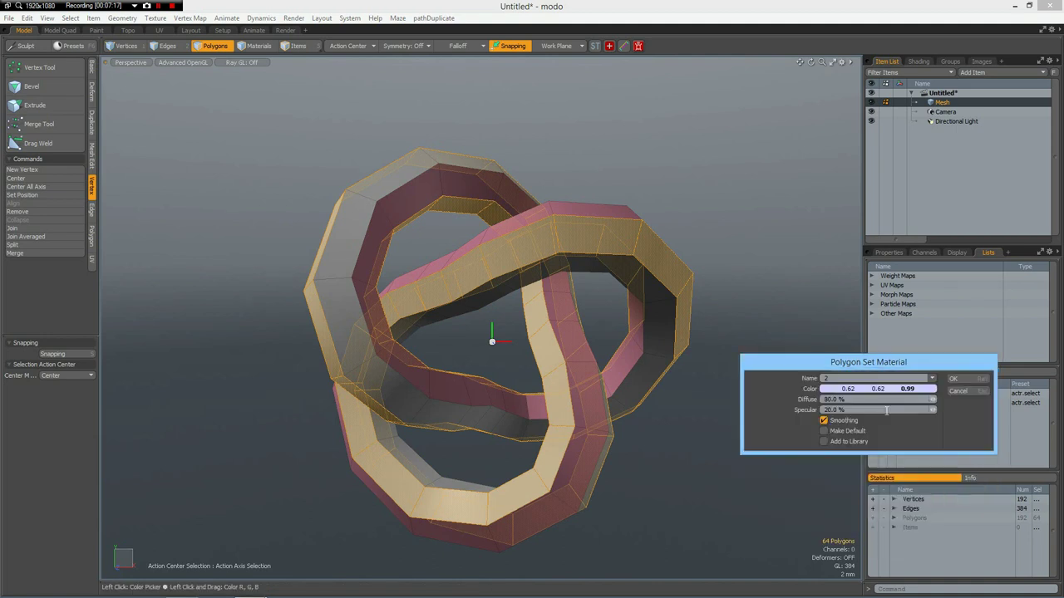
pyautogui.click(953, 380)
pyautogui.click(759, 334)
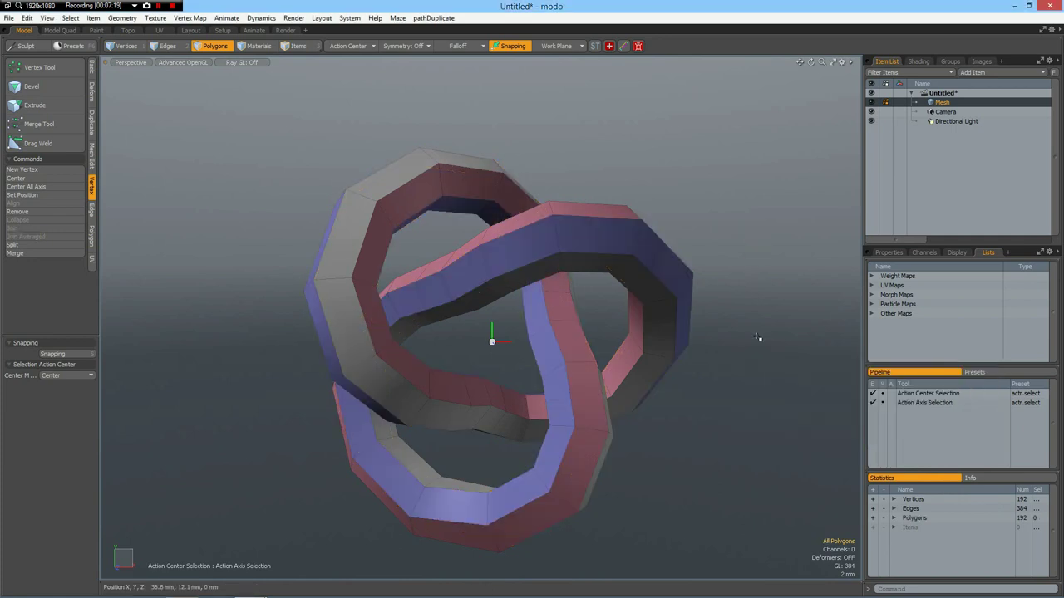
# Loop-select the top band, hide all other polygons, and orbit around the isolated loop.
pyautogui.keyDown('alt'); pyautogui.moveTo(715, 391); pyautogui.dragTo(631, 374); pyautogui.keyUp('alt')
pyautogui.click(553, 261)
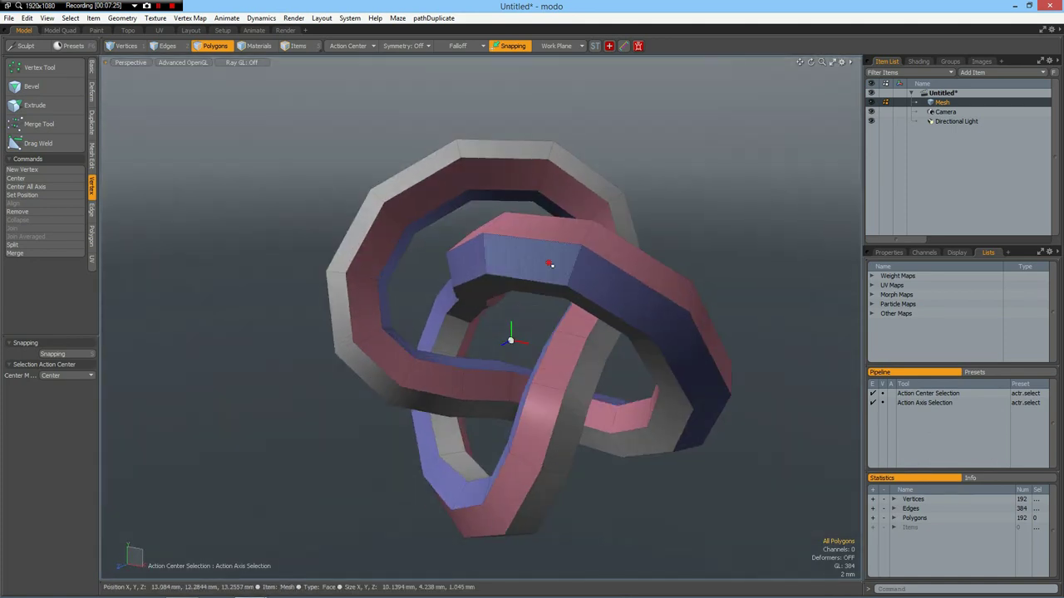
pyautogui.keyDown('shift'); pyautogui.click(615, 300); pyautogui.keyUp('shift')
pyautogui.press('l')
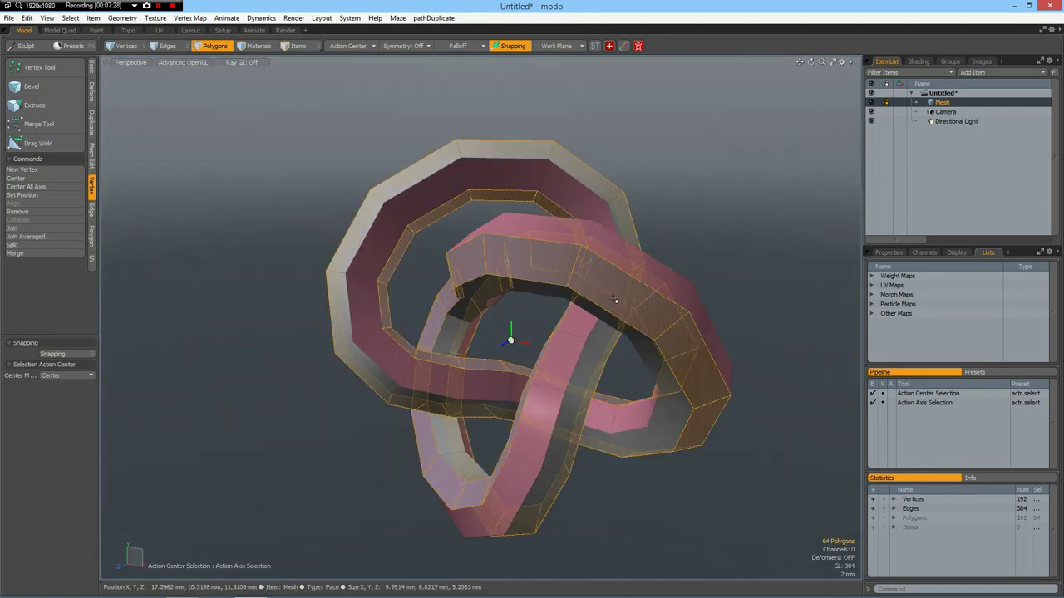
pyautogui.hotkey('shift', 'h')
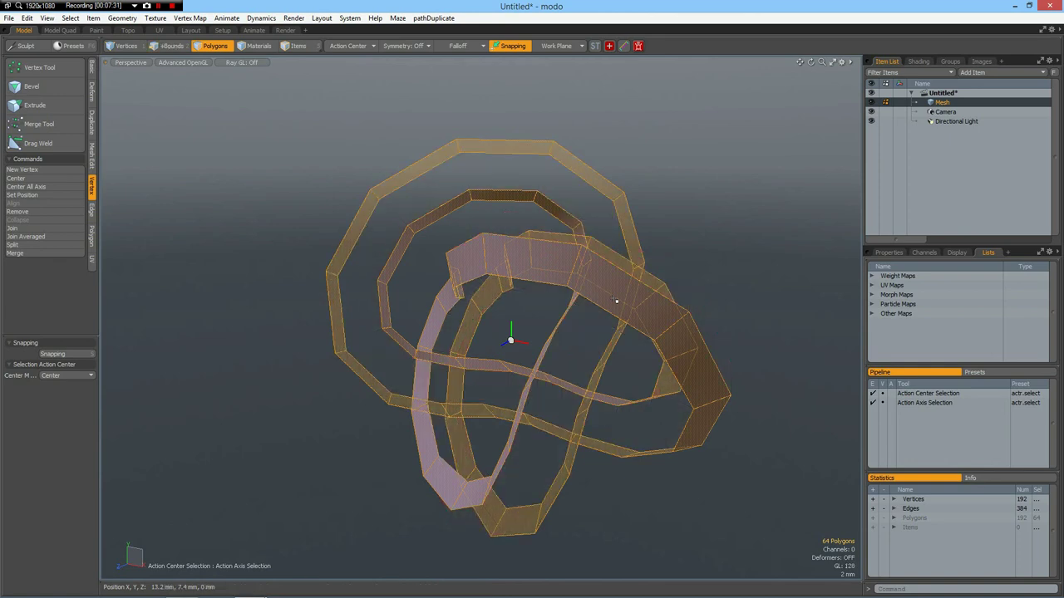
pyautogui.keyDown('alt'); pyautogui.moveTo(671, 275); pyautogui.dragTo(716, 310); pyautogui.keyUp('alt')
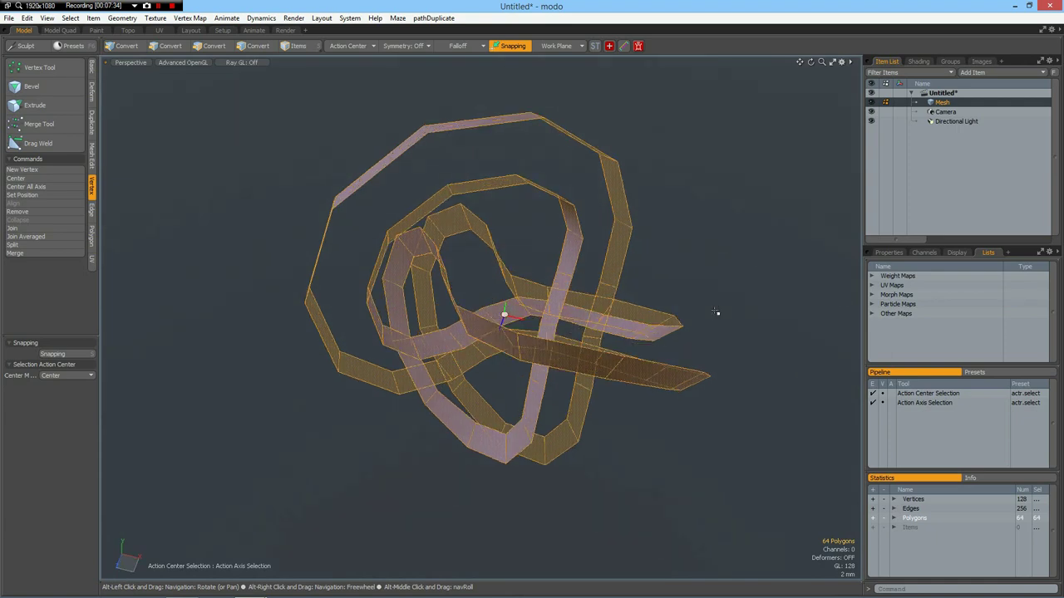
pyautogui.click(716, 311)
pyautogui.press('u')
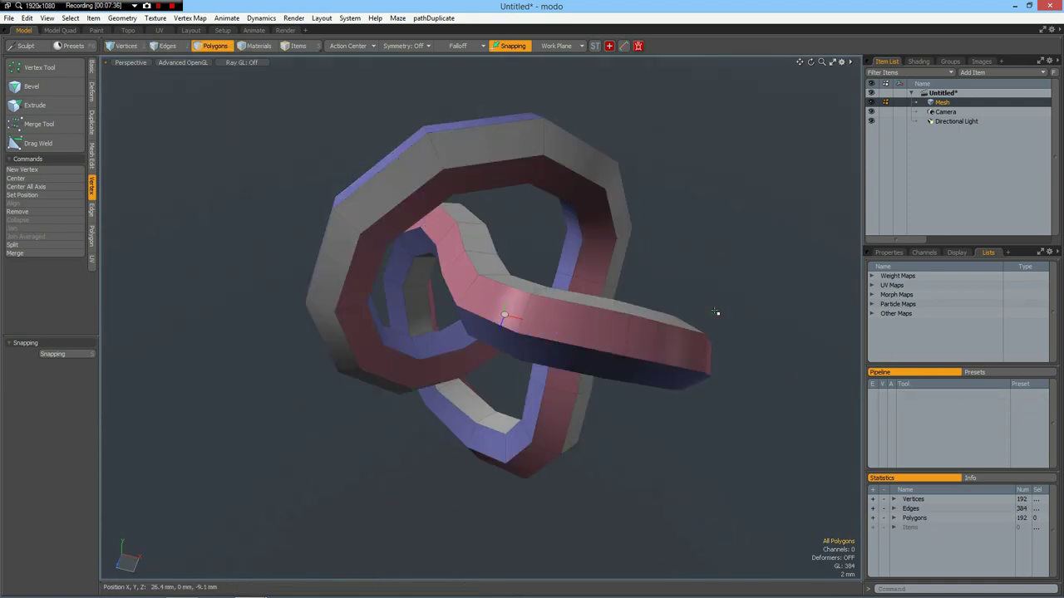
pyautogui.keyDown('alt'); pyautogui.moveTo(551, 427); pyautogui.dragTo(462, 340); pyautogui.keyUp('alt')
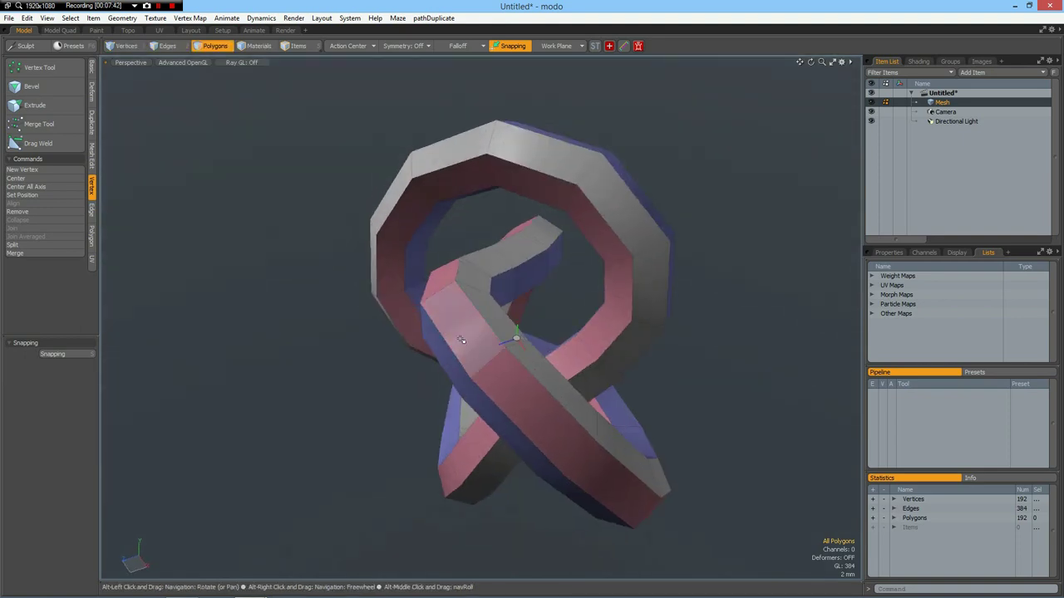
pyautogui.keyDown('alt'); pyautogui.moveTo(641, 280); pyautogui.dragTo(644, 277); pyautogui.keyUp('alt')
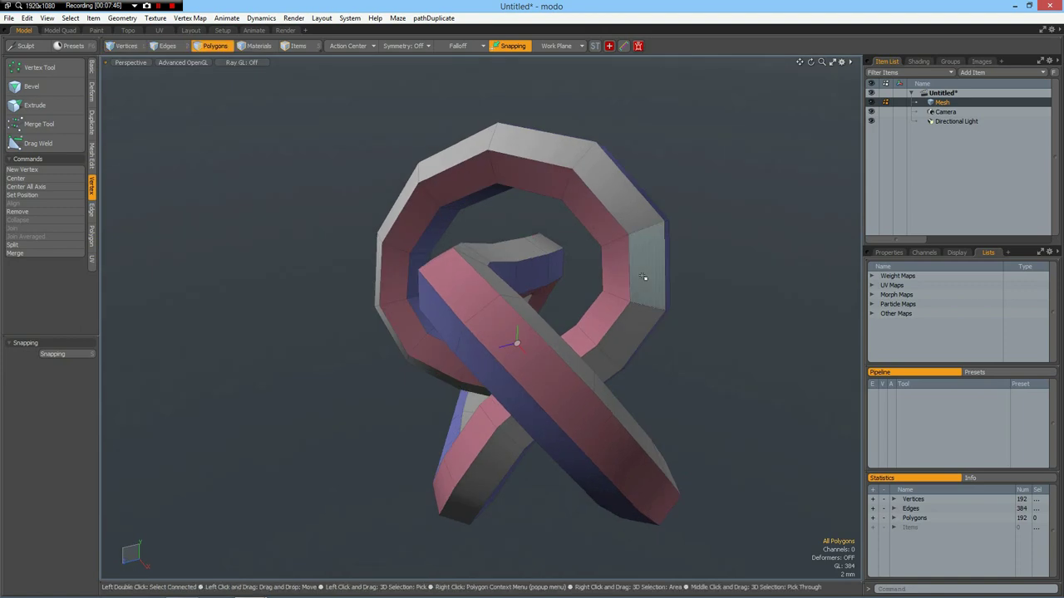
pyautogui.scroll(-2, 598, 413)
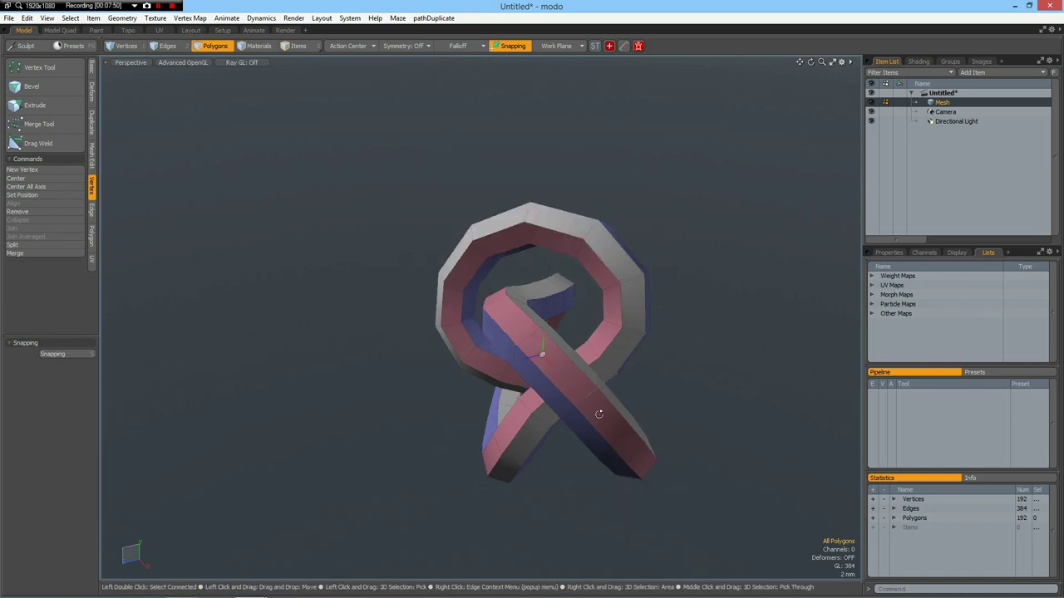
pyautogui.keyDown('alt'); pyautogui.moveTo(599, 414); pyautogui.dragTo(482, 410); pyautogui.keyUp('alt')
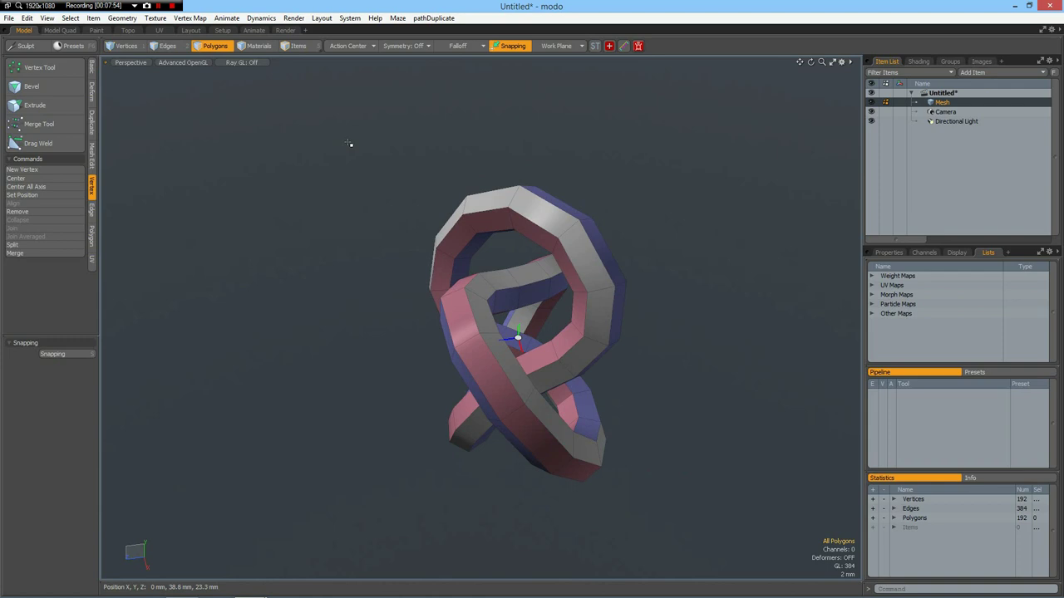
# Split every face with Spikey at strength 0, then delete the original edges to form diagonal quads.
pyautogui.press('2')
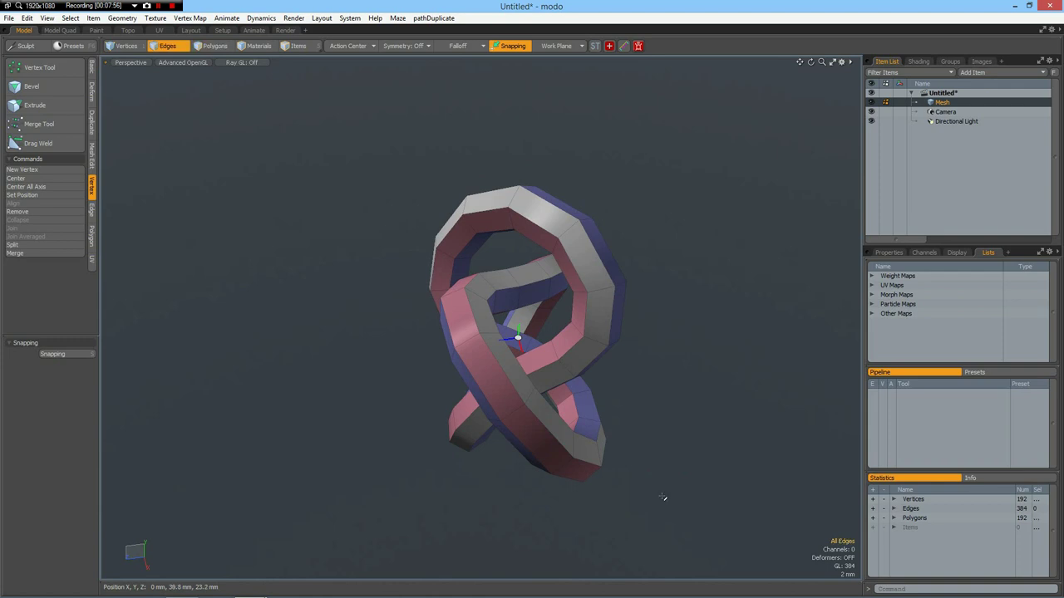
pyautogui.moveTo(348, 133); pyautogui.dragTo(736, 573, button='right')
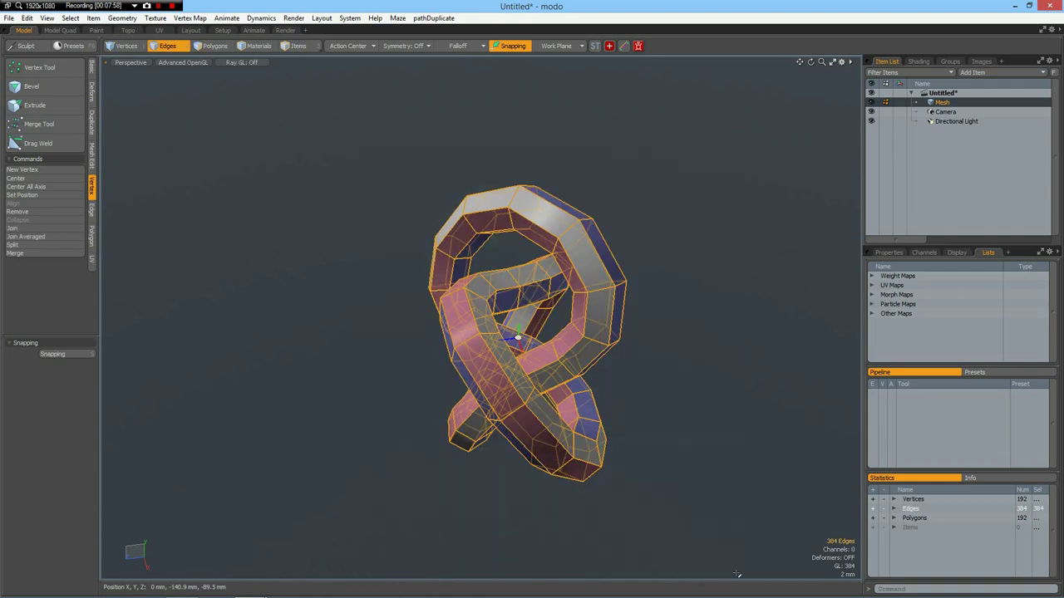
pyautogui.press('3')
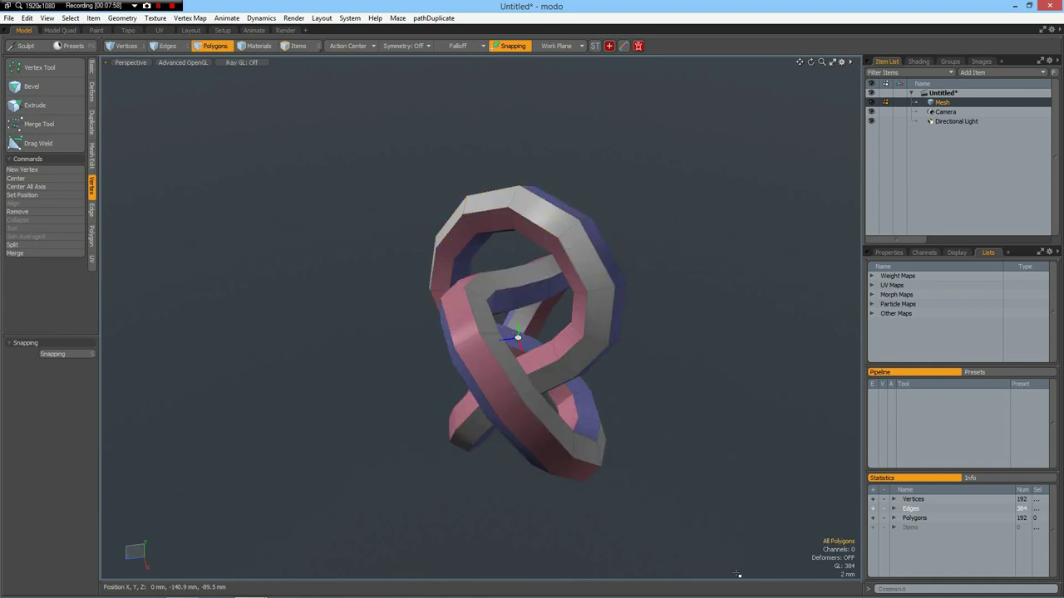
pyautogui.click(92, 236)
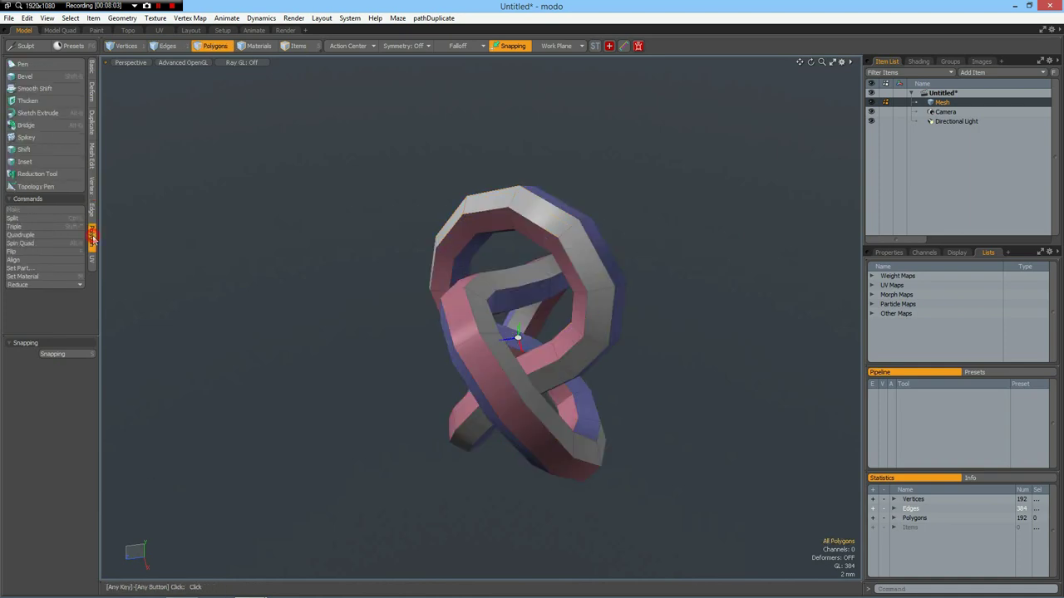
pyautogui.click(25, 137)
pyautogui.click(334, 247)
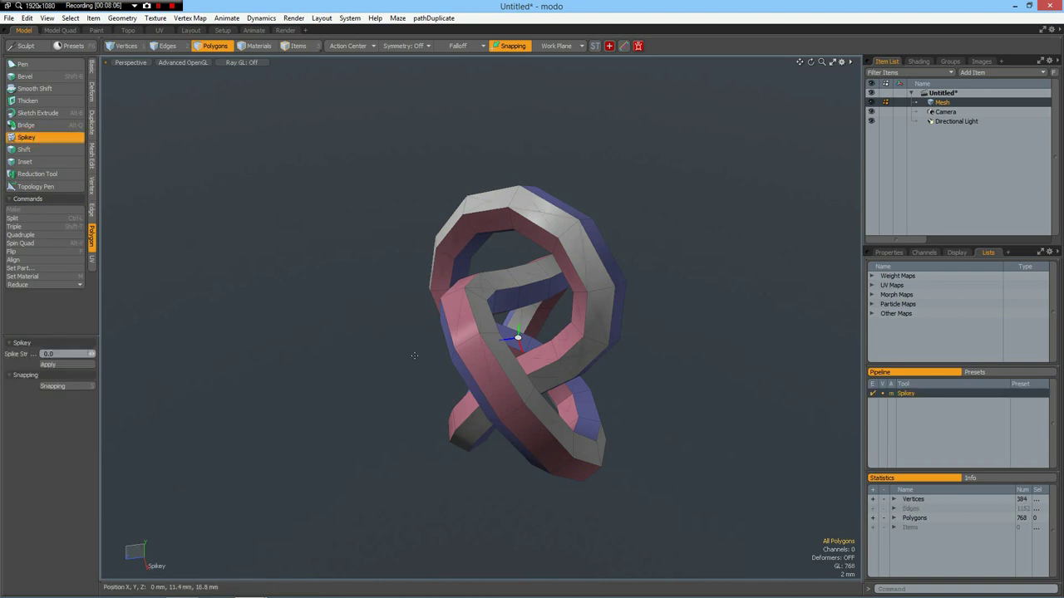
pyautogui.press('2')
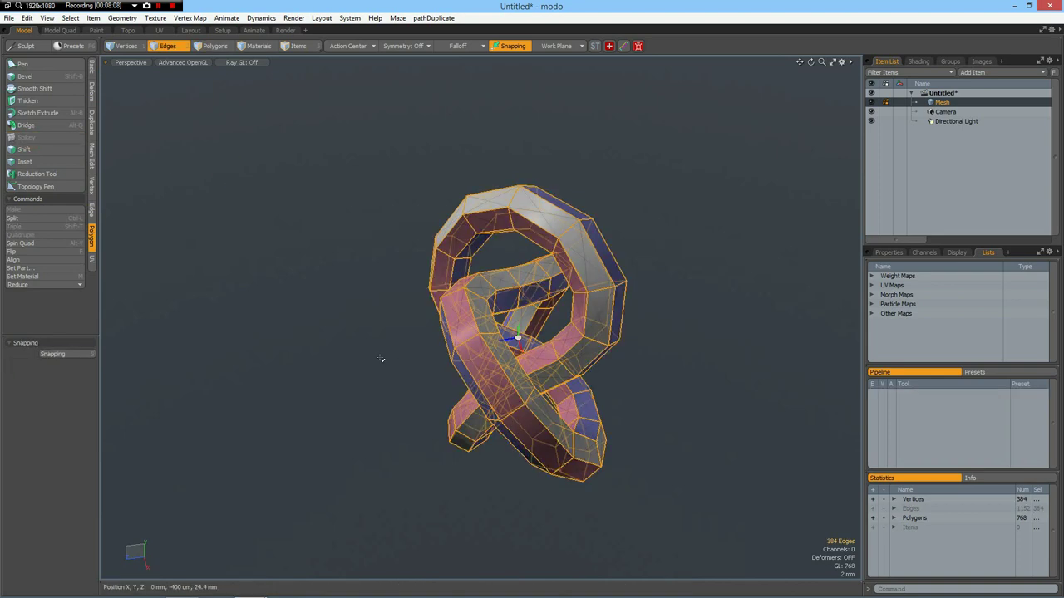
pyautogui.press('Delete')
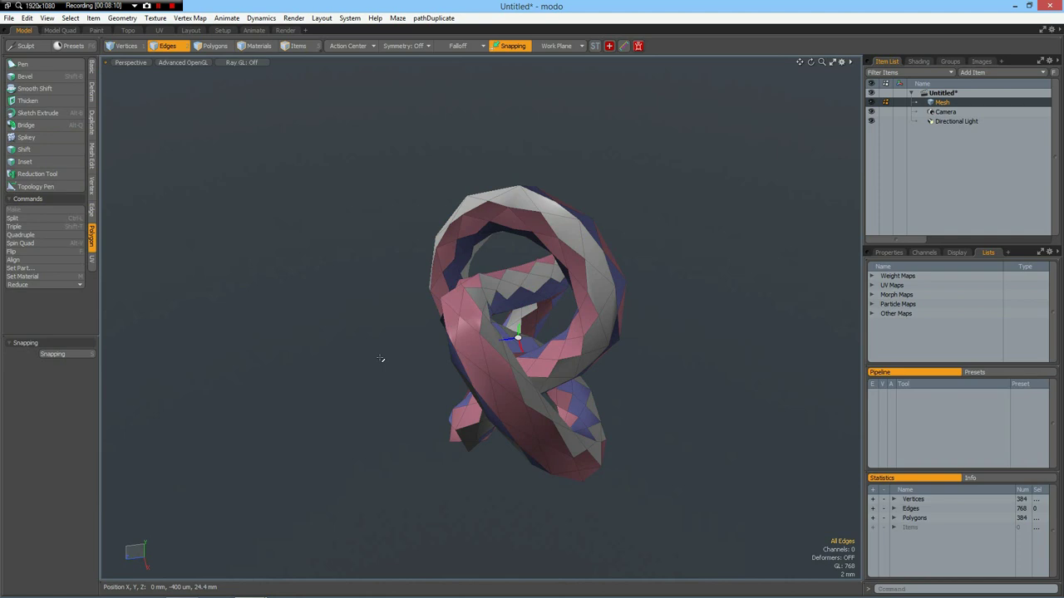
pyautogui.keyDown('alt'); pyautogui.moveTo(413, 345); pyautogui.dragTo(569, 302); pyautogui.keyUp('alt')
# Loop-select faces on the ring and grow the selection repeatedly until all 384 polygons are selected.
pyautogui.scroll(5, 577, 321)
pyautogui.press('3')
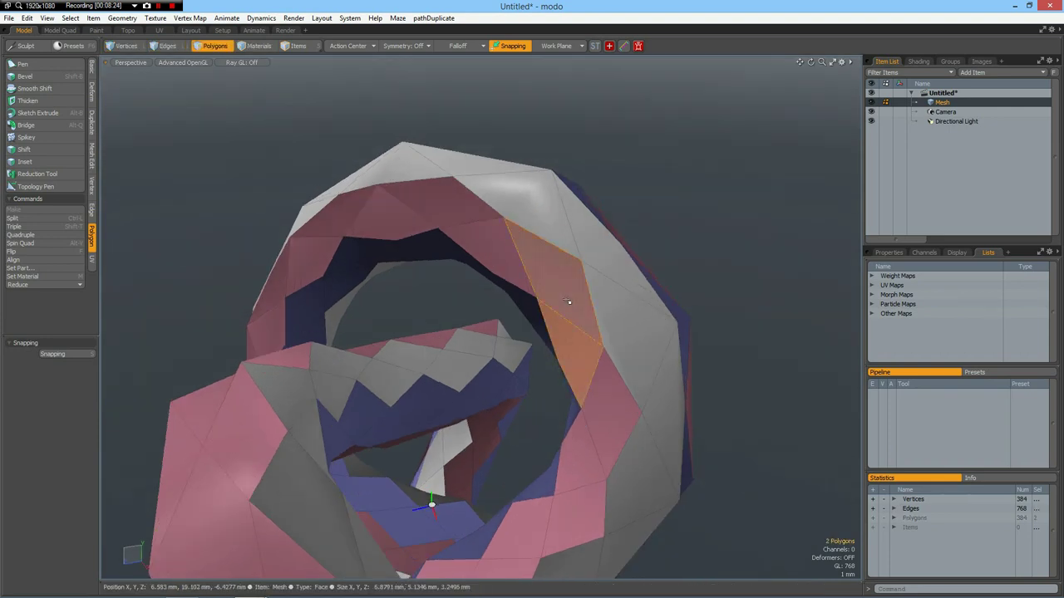
pyautogui.press('l')
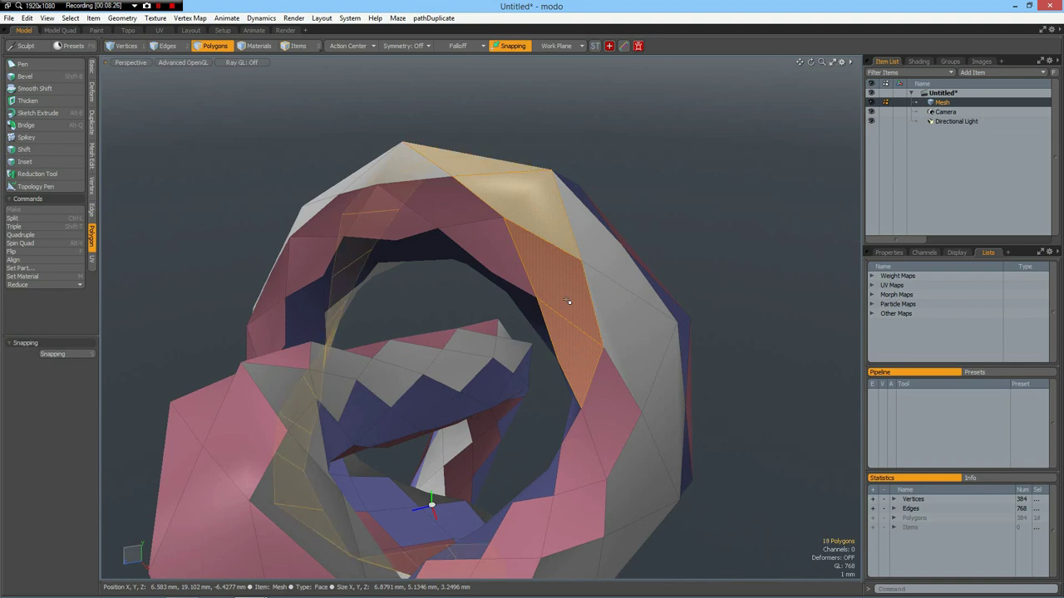
pyautogui.press('Up')
pyautogui.press('Up')
pyautogui.press('Up')
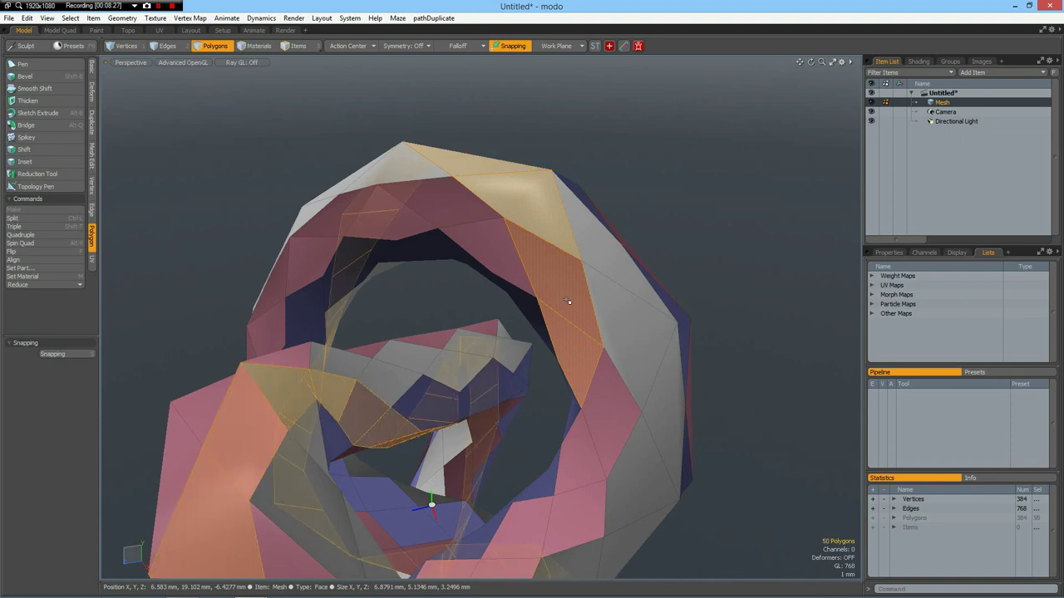
pyautogui.press('Up')
pyautogui.press('Up')
pyautogui.press('Up')
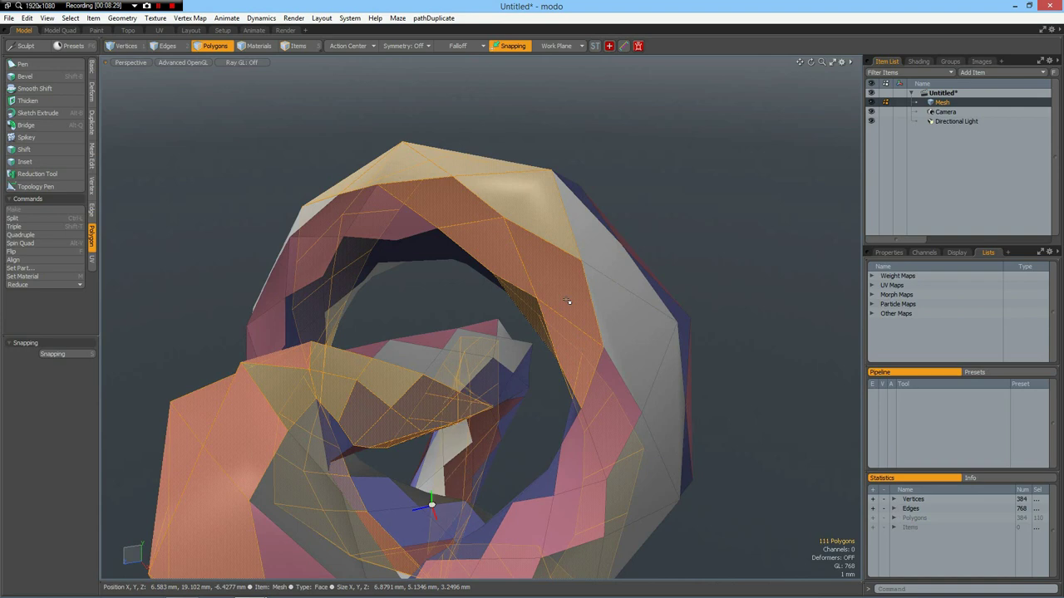
pyautogui.press('Up')
pyautogui.press('Up')
pyautogui.press('Up')
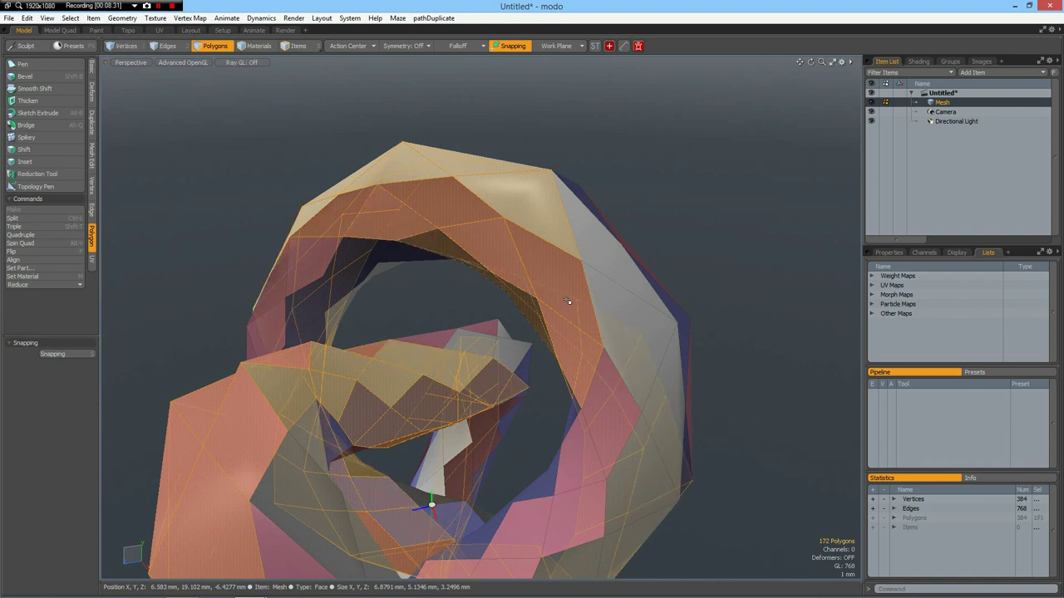
pyautogui.press('Up')
pyautogui.press('Up')
pyautogui.press('Up')
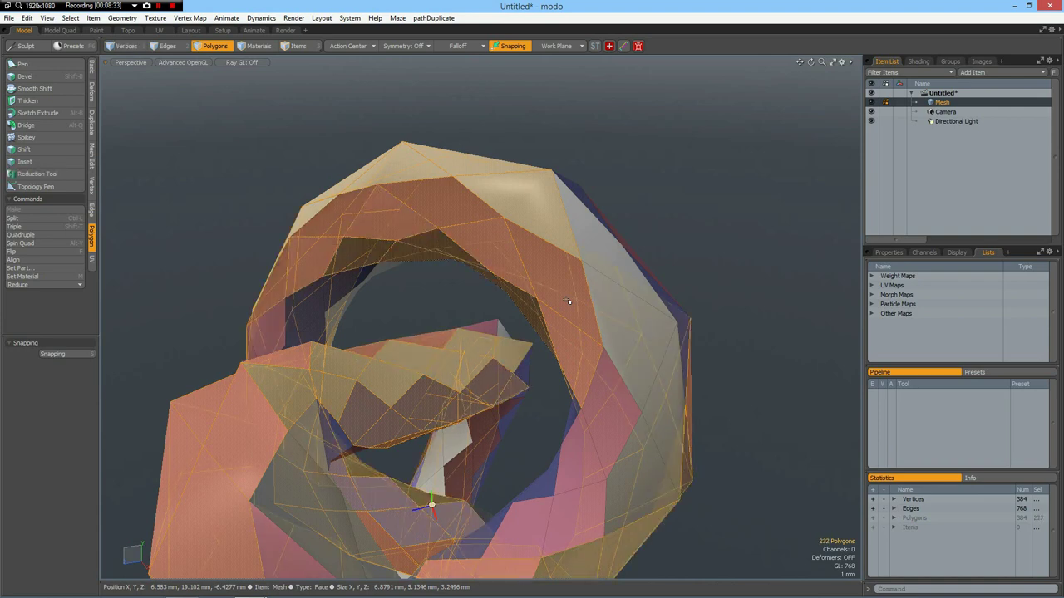
pyautogui.press('Up')
pyautogui.press('Up')
pyautogui.press('Up')
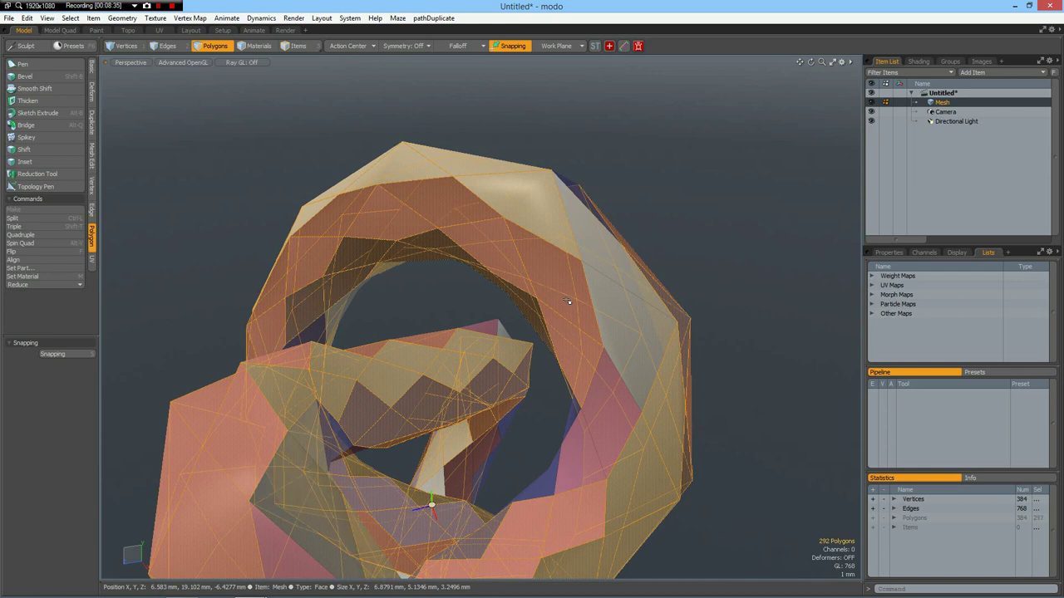
pyautogui.press('Up')
pyautogui.press('Up')
pyautogui.press('Up')
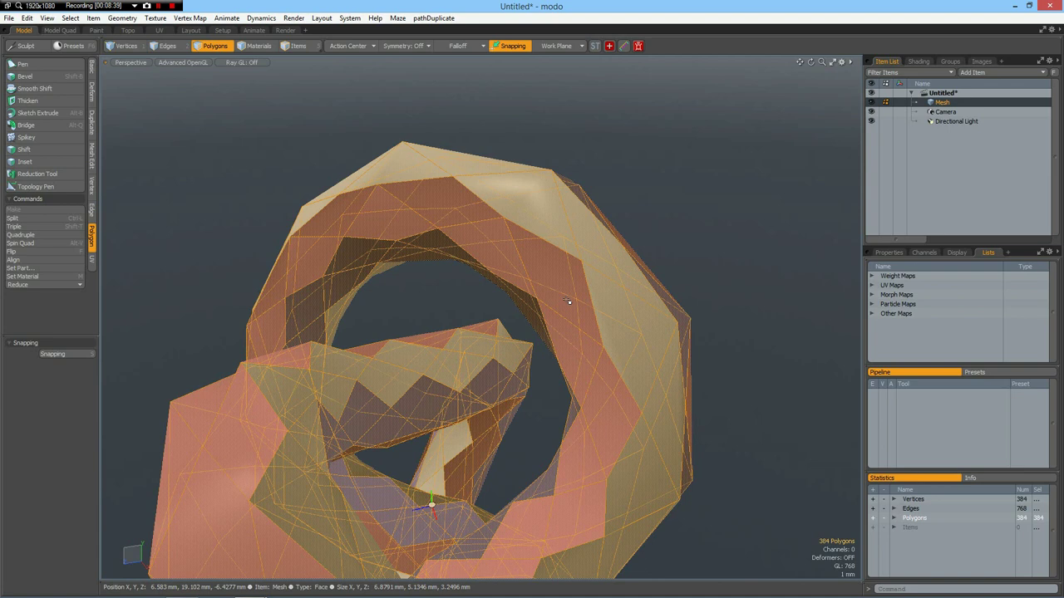
pyautogui.moveTo(596, 285)
pyautogui.keyDown('alt'); pyautogui.mouseDown()
pyautogui.moveTo(506, 280)
pyautogui.moveTo(466, 415)
pyautogui.moveTo(436, 376)
pyautogui.moveTo(445, 367)
pyautogui.moveTo(505, 404)
pyautogui.moveTo(468, 482)
pyautogui.moveTo(468, 385)
pyautogui.moveTo(415, 373)
pyautogui.moveTo(487, 356)
pyautogui.moveTo(466, 366)
pyautogui.moveTo(478, 340)
pyautogui.moveTo(487, 363)
pyautogui.moveTo(416, 423)
pyautogui.moveTo(466, 296)
pyautogui.moveTo(441, 325)
pyautogui.moveTo(429, 302)
pyautogui.moveTo(421, 309)
pyautogui.moveTo(496, 335)
pyautogui.moveTo(464, 264)
pyautogui.mouseUp(); pyautogui.keyUp('alt')
pyautogui.scroll(-3, 487, 357)
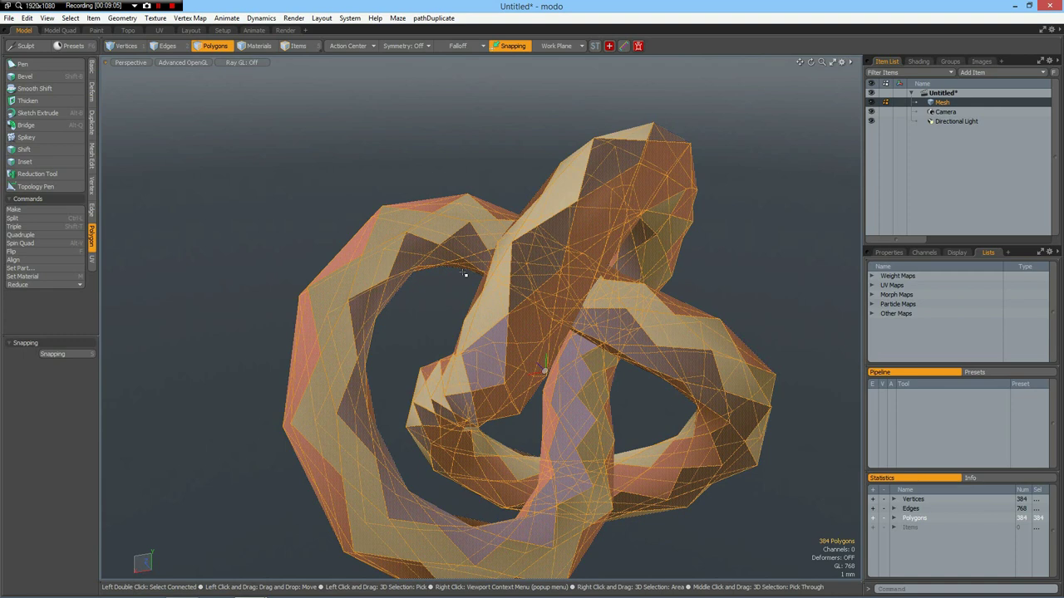
pyautogui.keyDown('alt'); pyautogui.moveTo(456, 264); pyautogui.dragTo(554, 323); pyautogui.keyUp('alt')
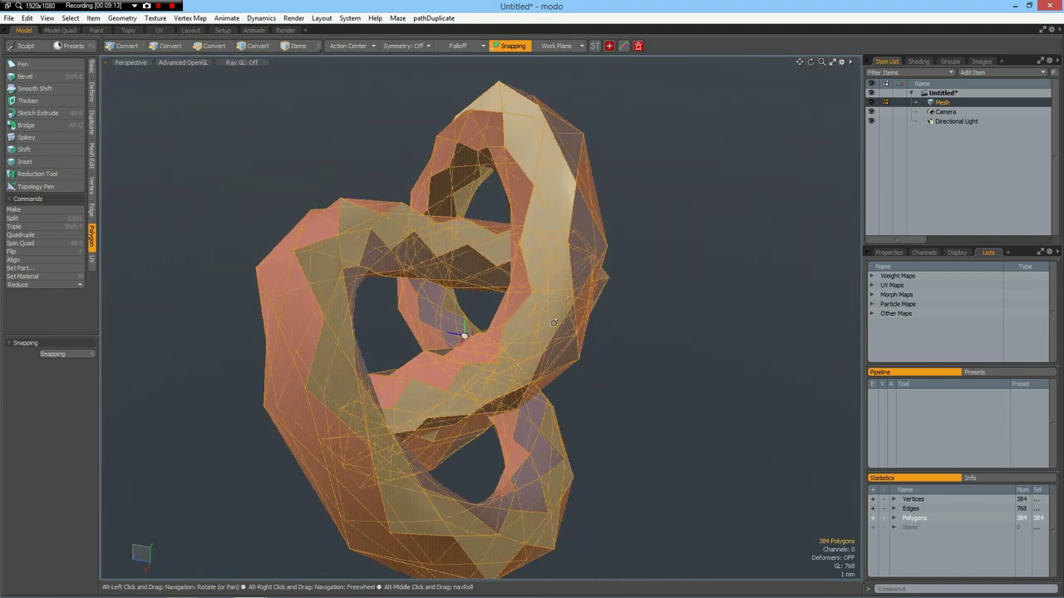
# Generate curves along the mesh edges, then delete the knot's surface polygons, leaving only curves.
pyautogui.click(698, 360)
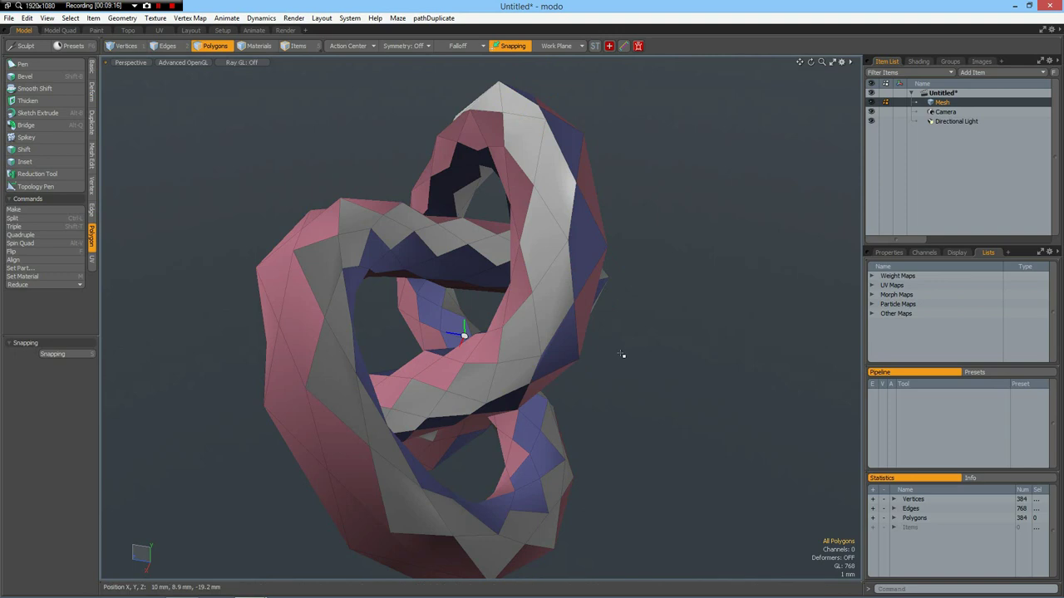
pyautogui.press('1')
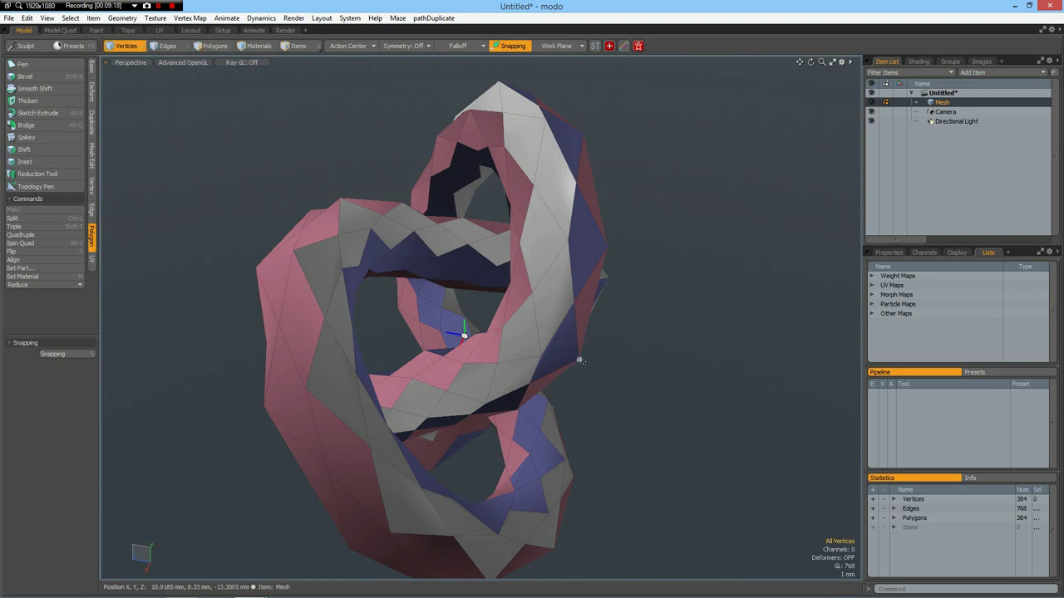
pyautogui.click(578, 360)
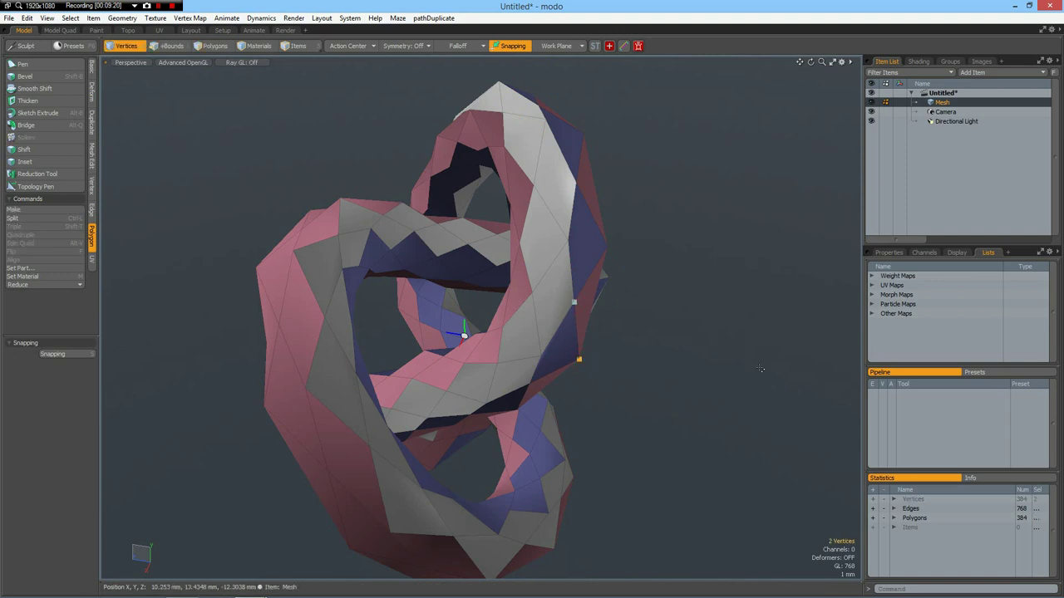
pyautogui.press(']')
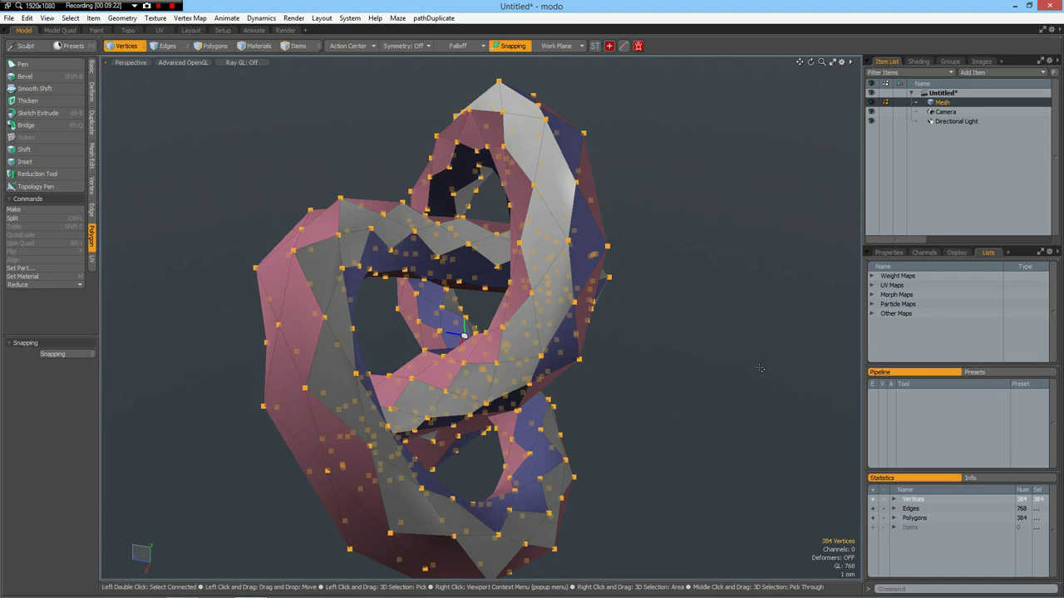
pyautogui.click(761, 368)
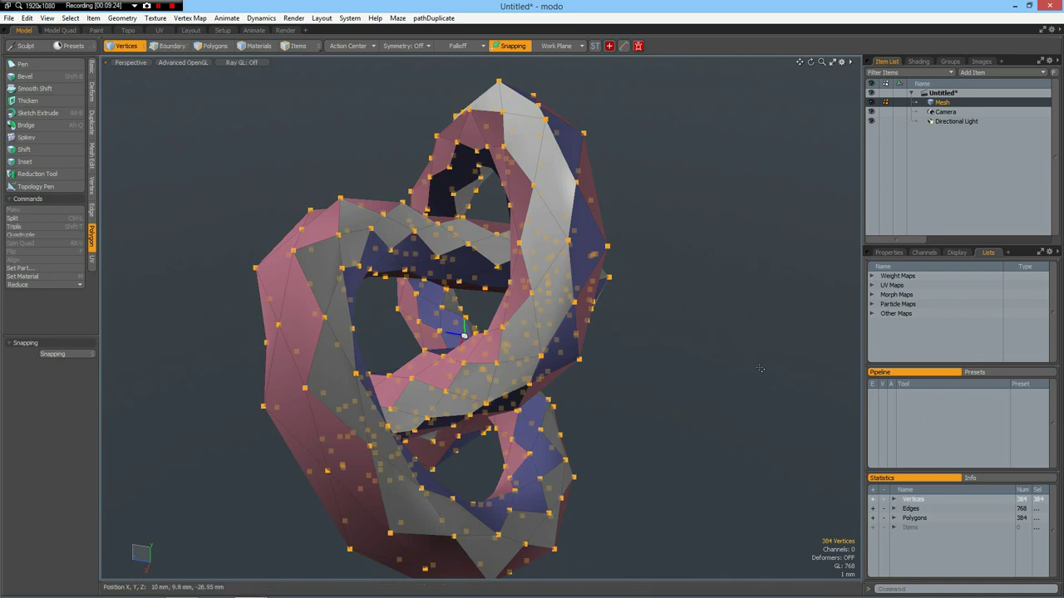
pyautogui.press('Tab')
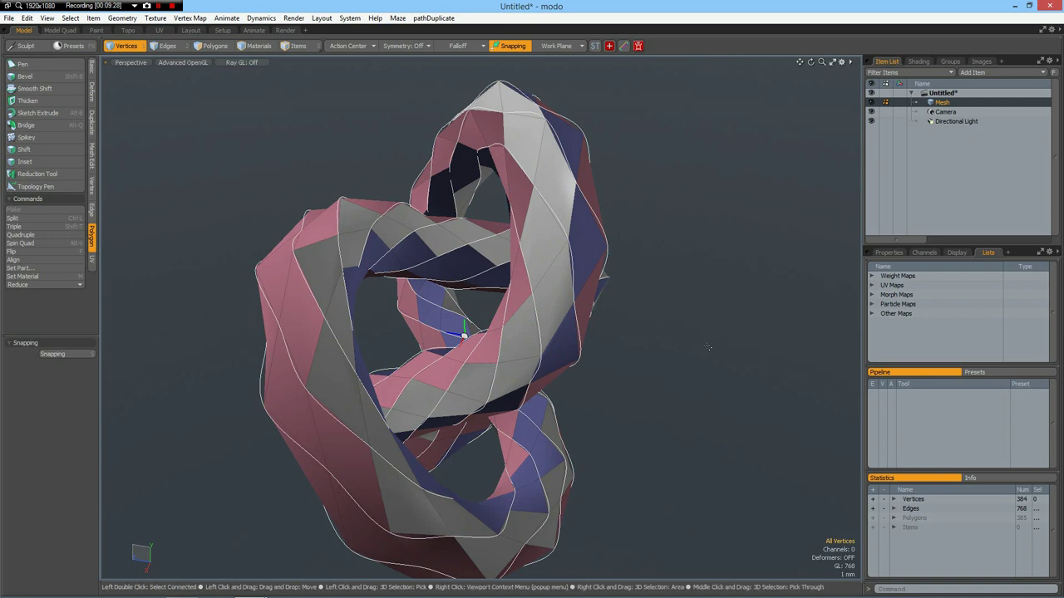
pyautogui.press('3')
pyautogui.click(563, 323)
pyautogui.doubleClick(562, 322)
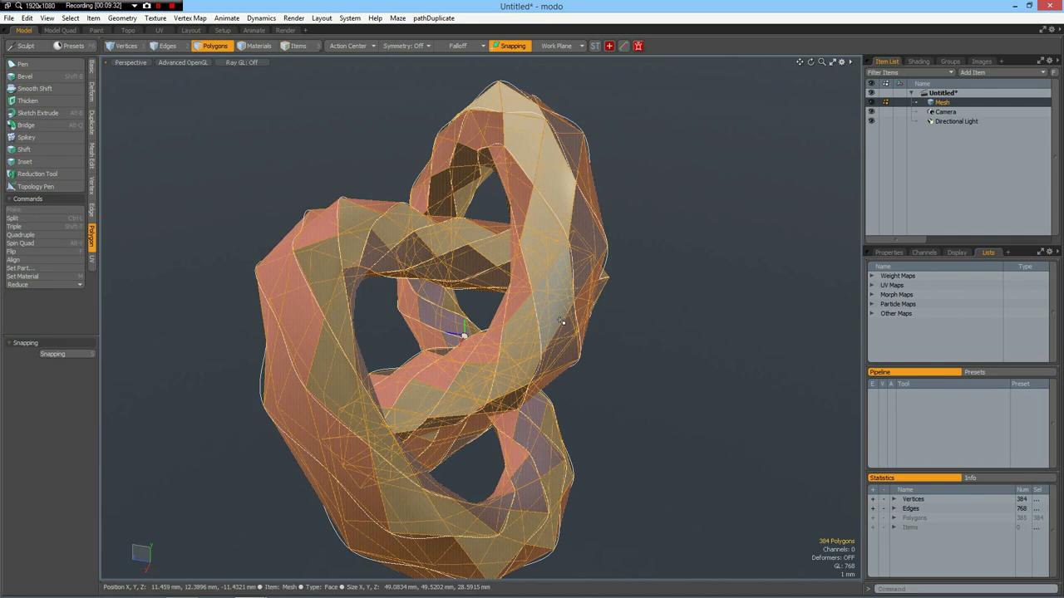
pyautogui.press('Delete')
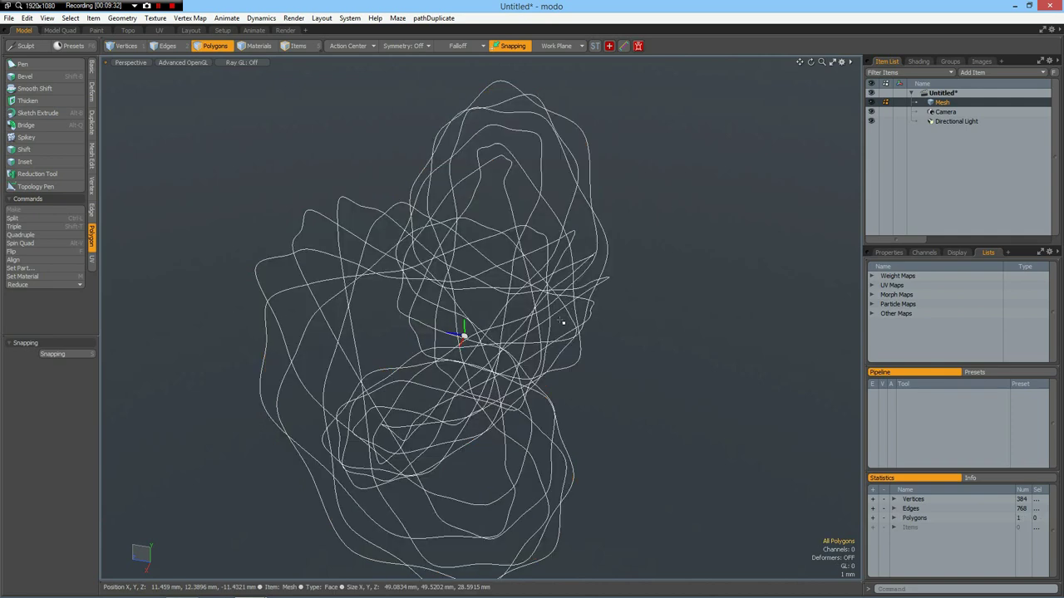
# Cut the leftover curves and paste them into a new mesh item.
pyautogui.scroll(-4, 345, 175)
pyautogui.moveTo(346, 164)
pyautogui.mouseDown(button='right')
pyautogui.moveTo(596, 535)
pyautogui.moveTo(647, 548)
pyautogui.mouseUp(button='right')
pyautogui.press('Delete')
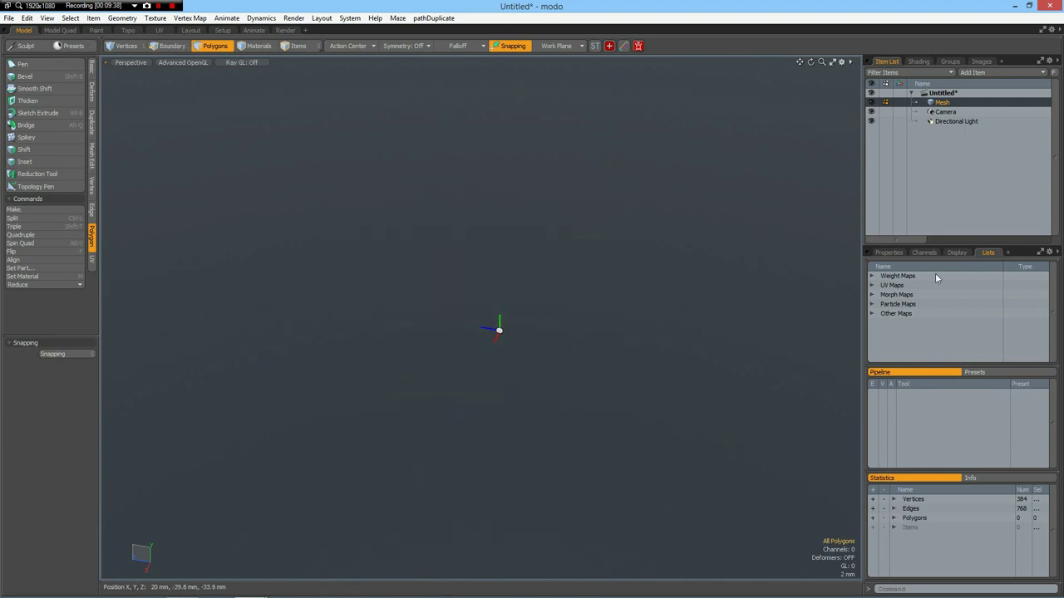
pyautogui.press('n')
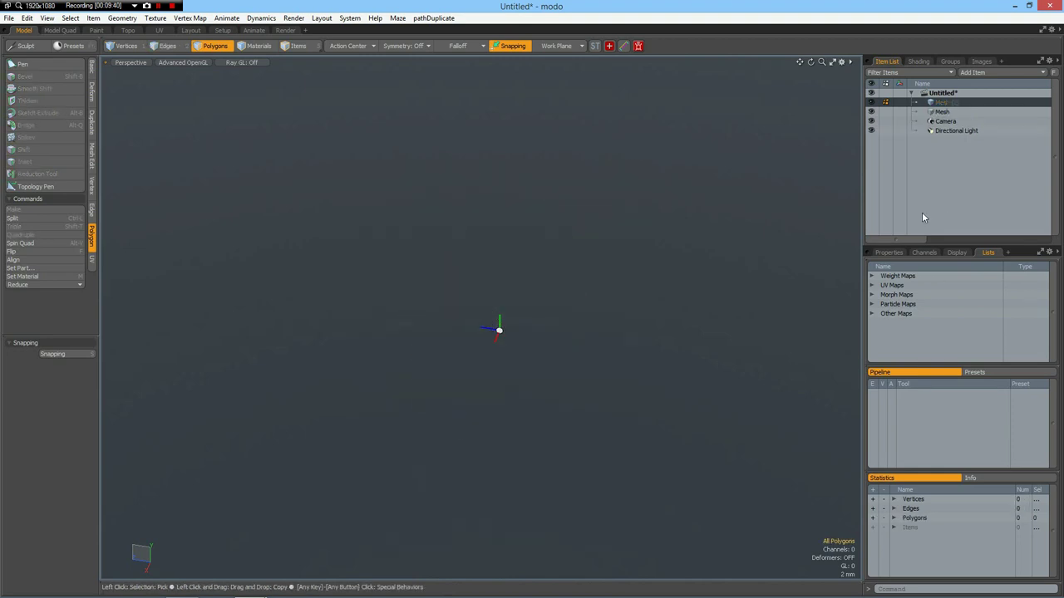
pyautogui.hotkey('ctrl', 'v')
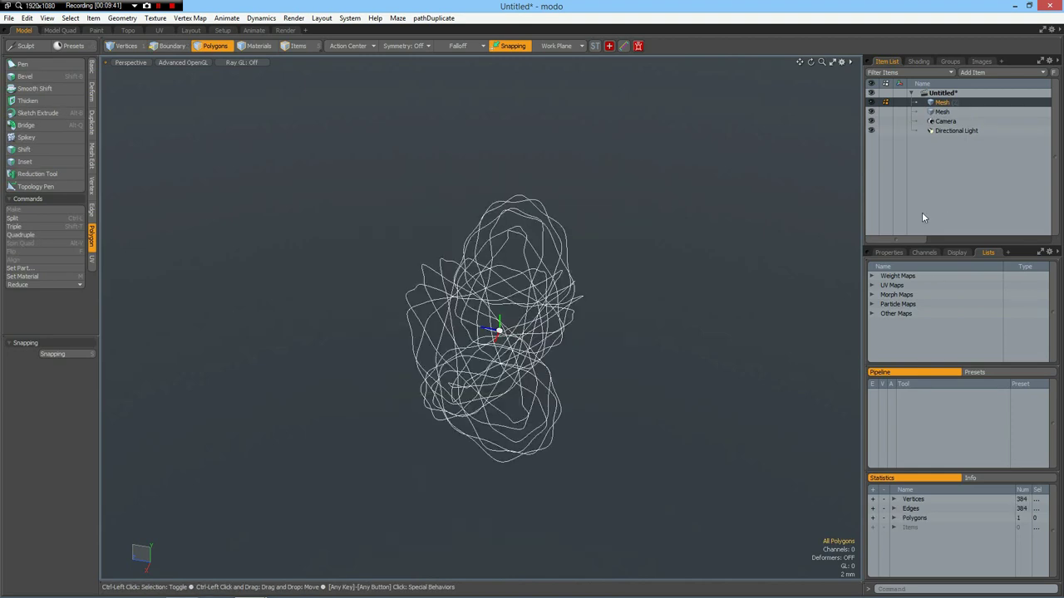
pyautogui.click(937, 113)
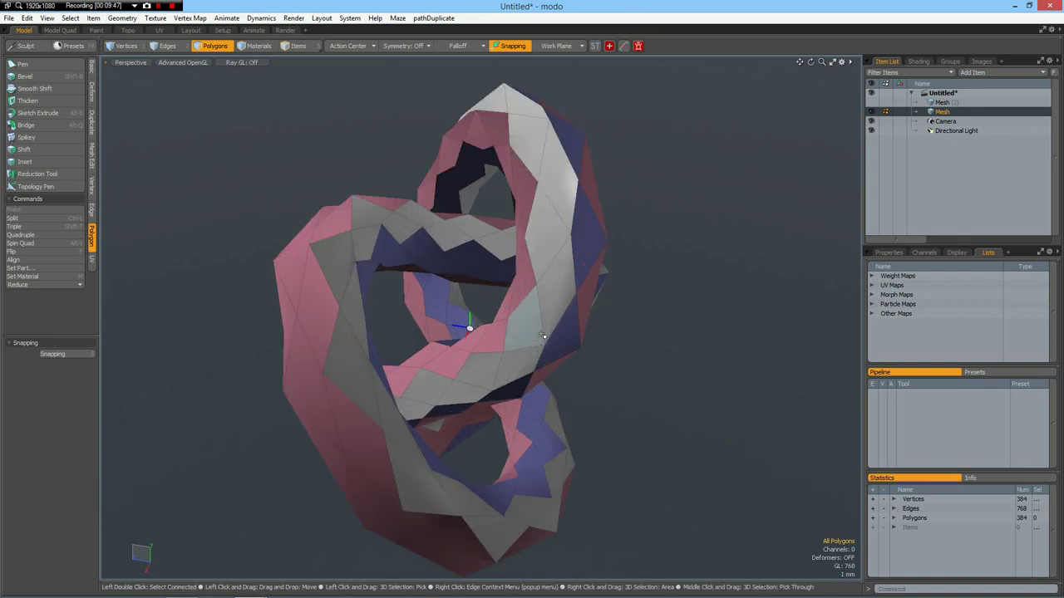
# Add edge loops across the whole rope mesh with Loop Slice.
pyautogui.scroll(2, 544, 316)
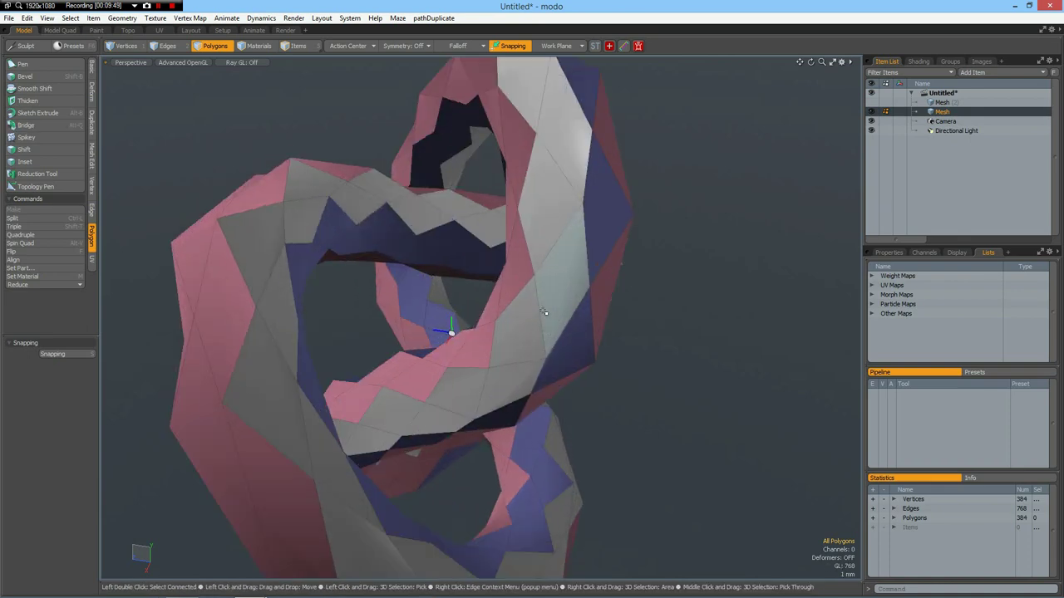
pyautogui.press('2')
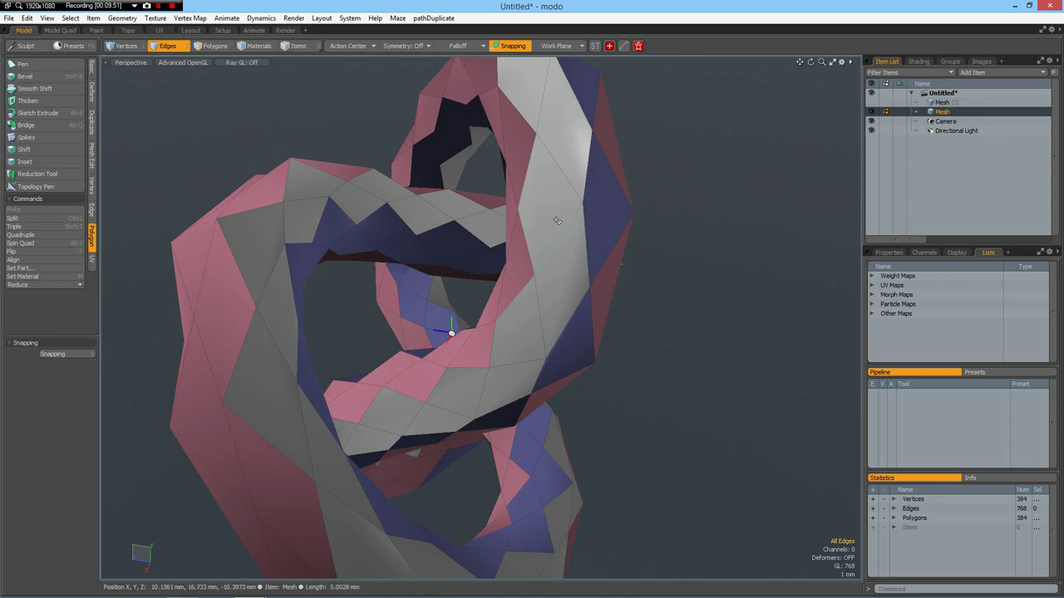
pyautogui.click(564, 258)
pyautogui.hotkey('alt', 'c')
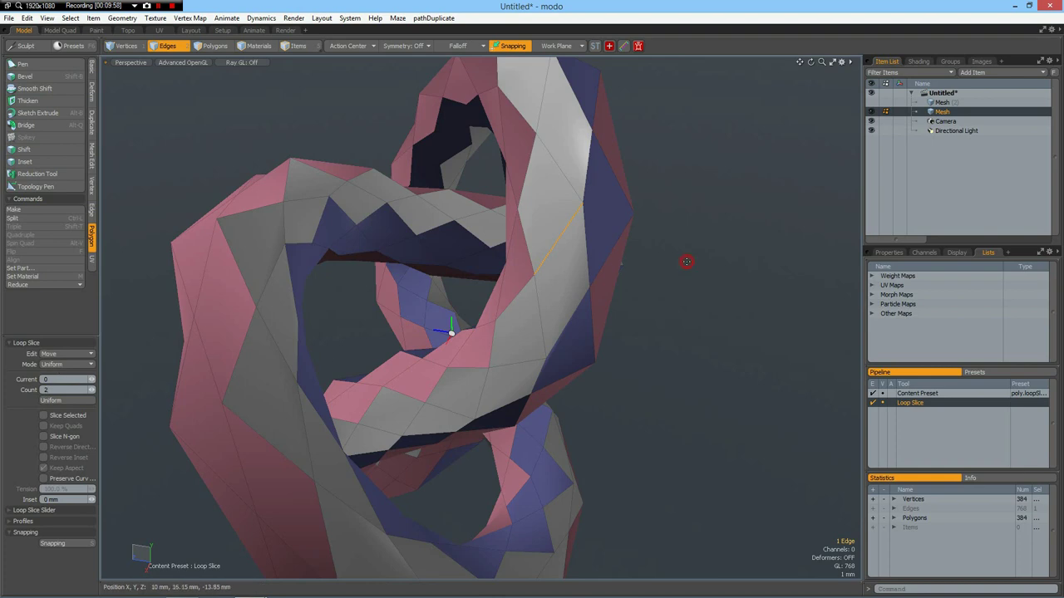
pyautogui.click(673, 267)
# Bevel the polygons outward with a 1 mm shift, giving 1920 polygons.
pyautogui.press('3')
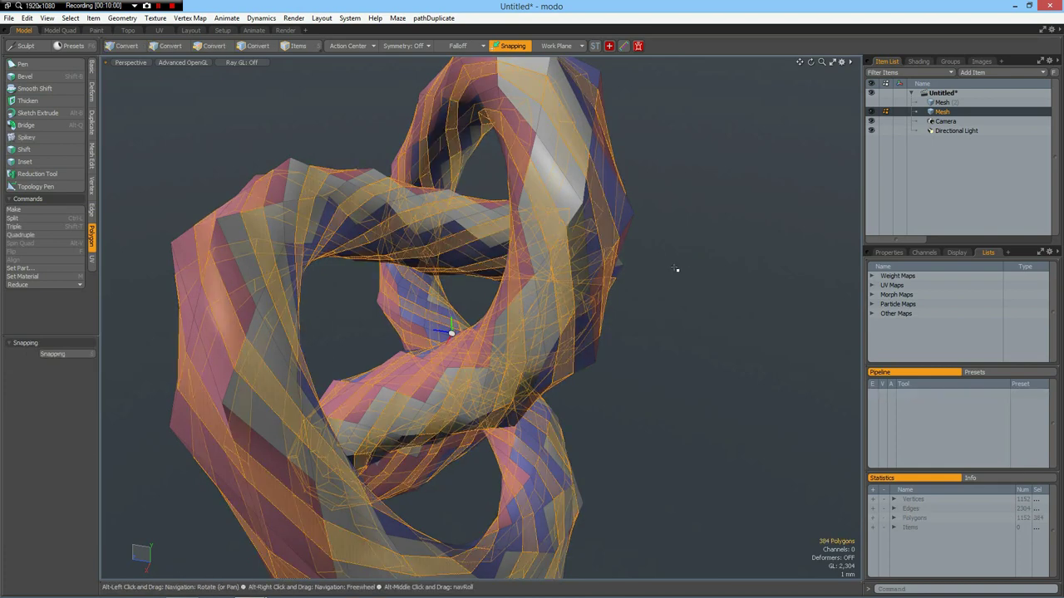
pyautogui.press('b')
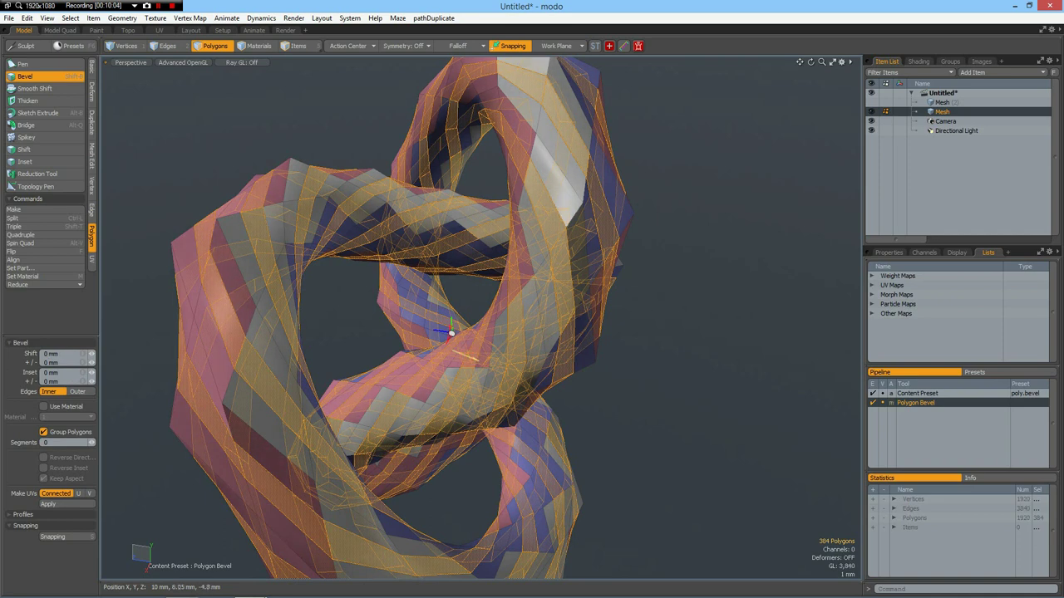
pyautogui.moveTo(449, 332); pyautogui.dragTo(348, 352)
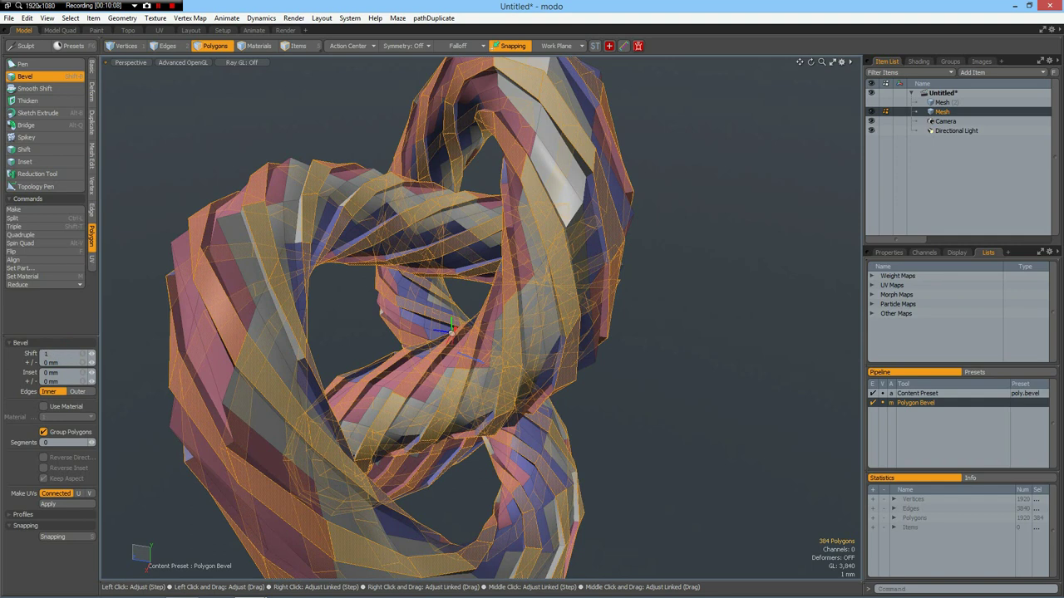
pyautogui.press('Return')
pyautogui.press('space')
pyautogui.click(710, 280)
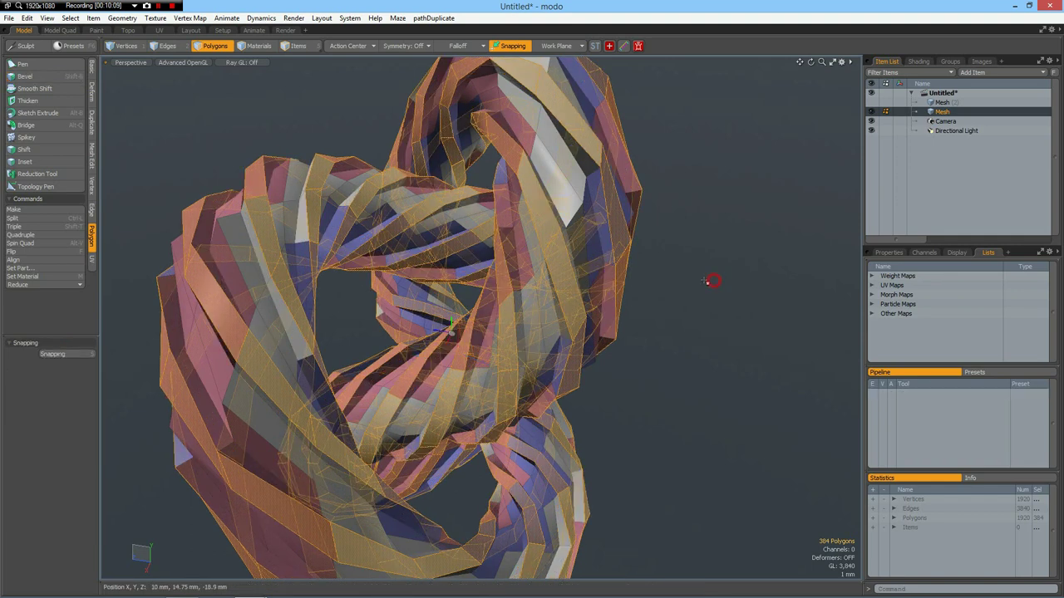
# Slice additional edge loops into the rope mesh.
pyautogui.keyDown('alt'); pyautogui.moveTo(531, 288); pyautogui.dragTo(542, 306); pyautogui.keyUp('alt')
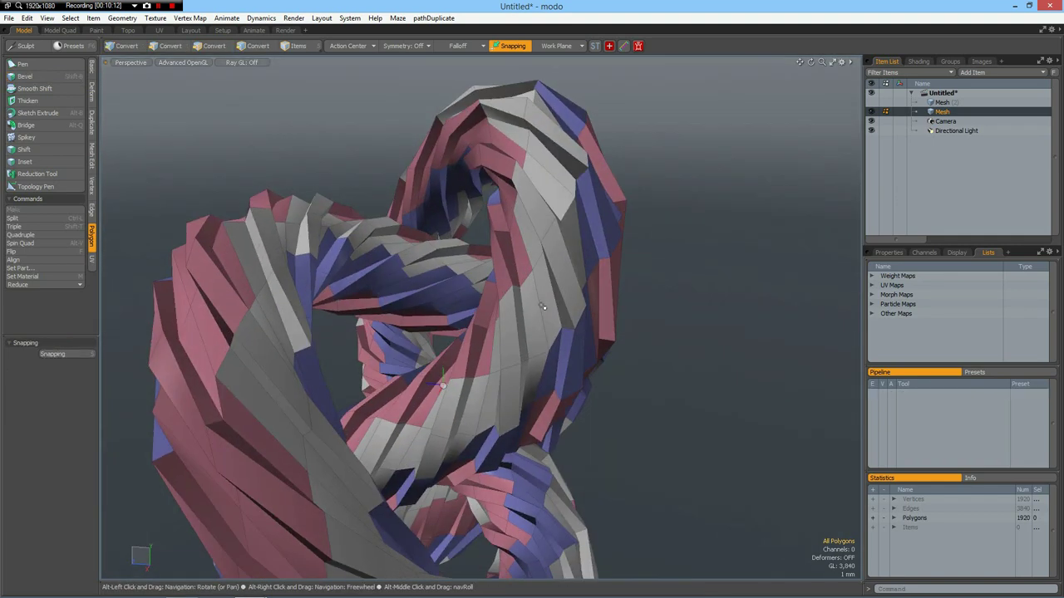
pyautogui.press('2')
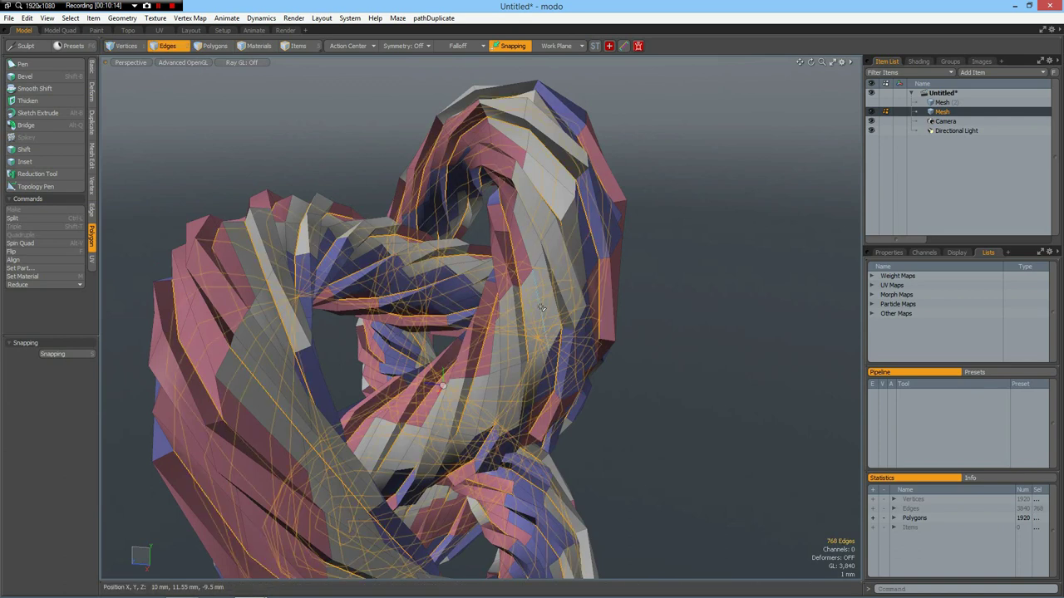
pyautogui.click(533, 309)
pyautogui.hotkey('alt', 'c')
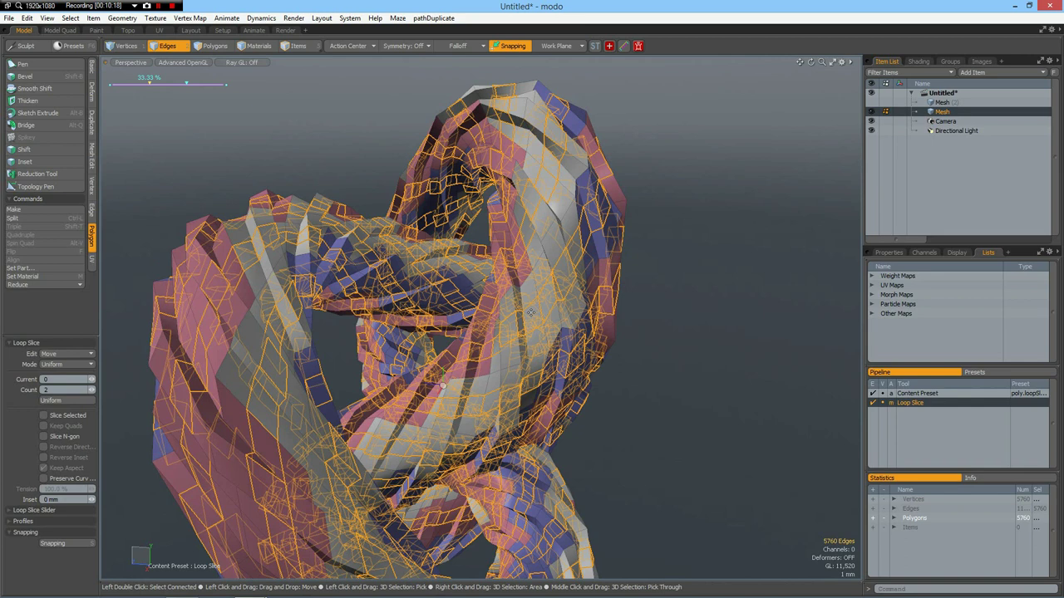
# Bevel all faces outward with a 500 um shift, bringing the mesh to 9600 polygons.
pyautogui.press('alt')
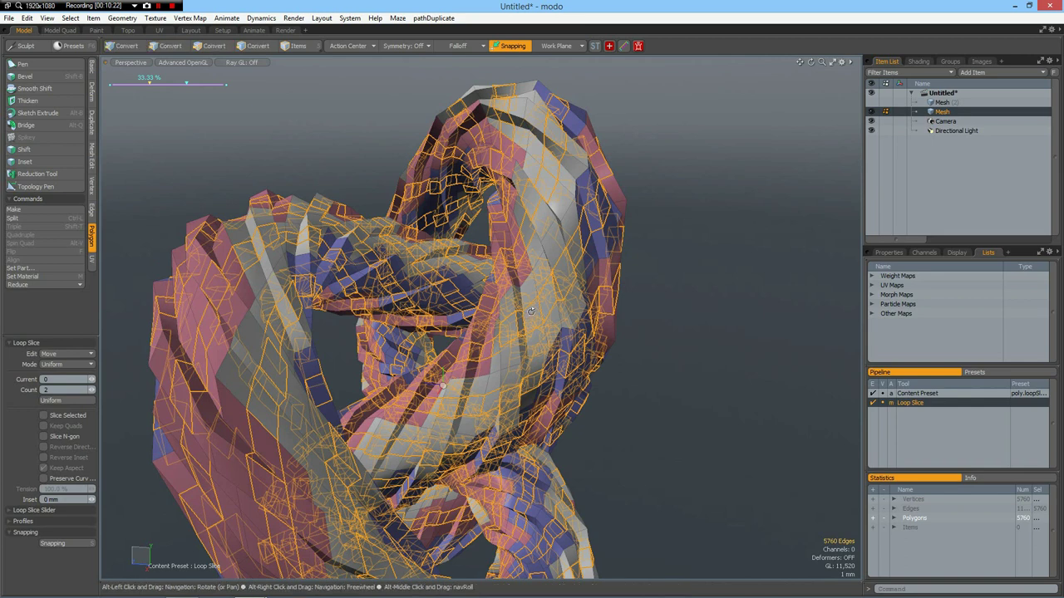
pyautogui.hotkey('alt', '3')
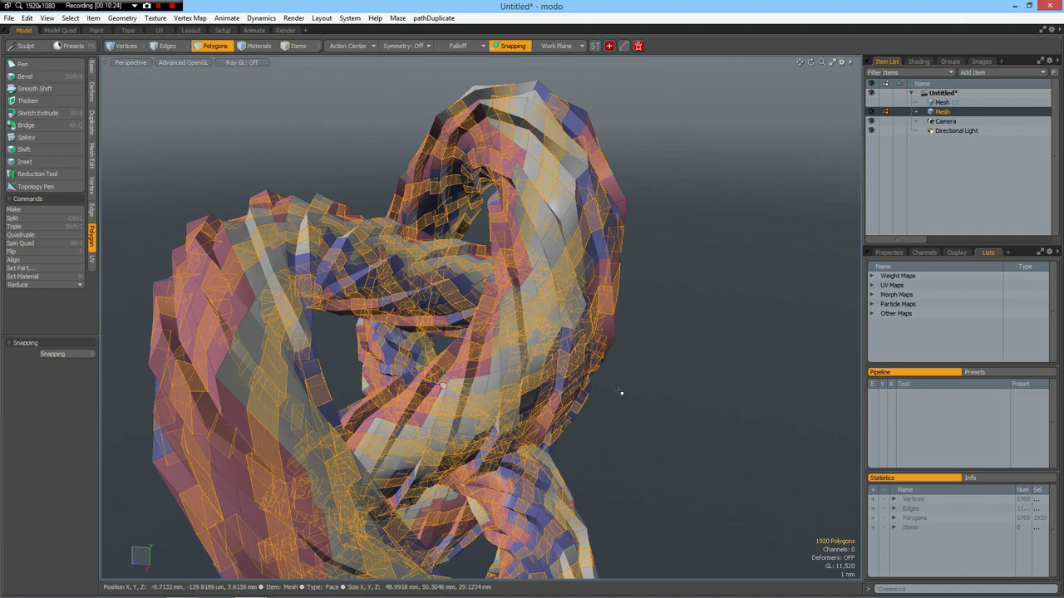
pyautogui.press('b')
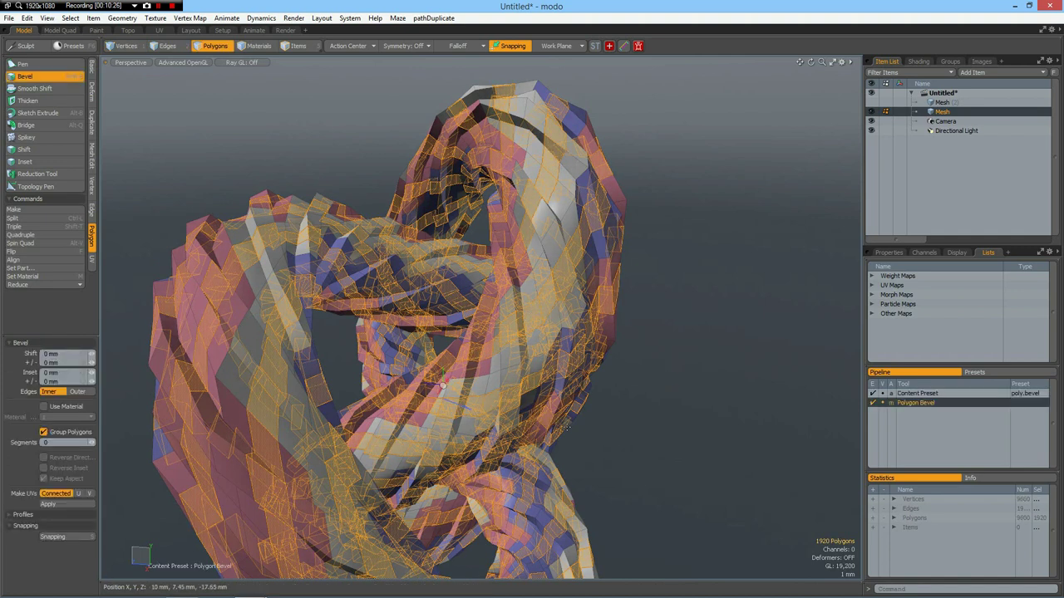
pyautogui.click(465, 407)
pyautogui.moveTo(443, 384); pyautogui.dragTo(472, 413)
pyautogui.click(74, 356)
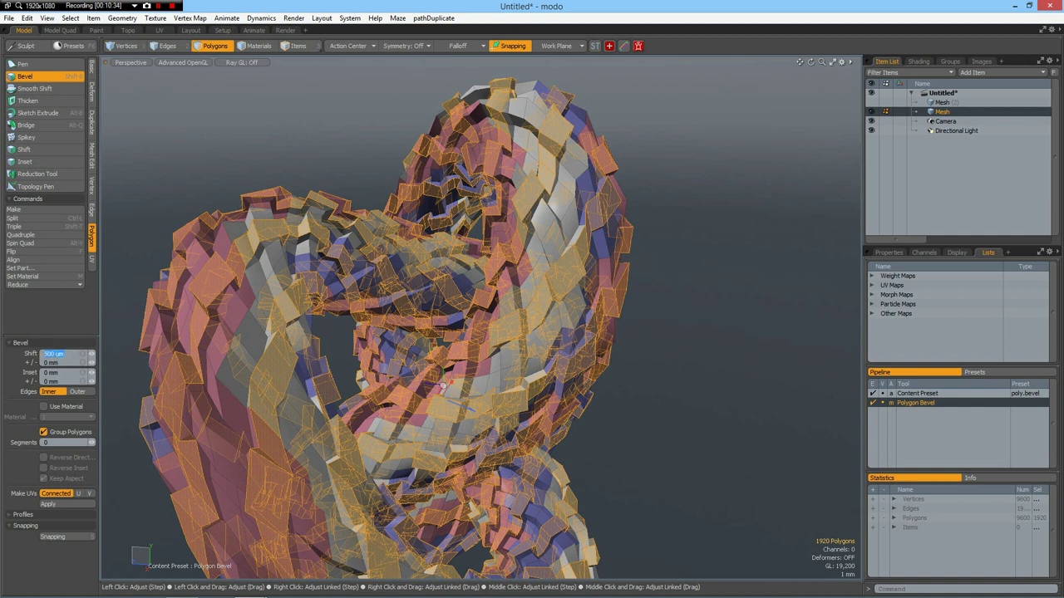
pyautogui.press('Return')
pyautogui.press('space')
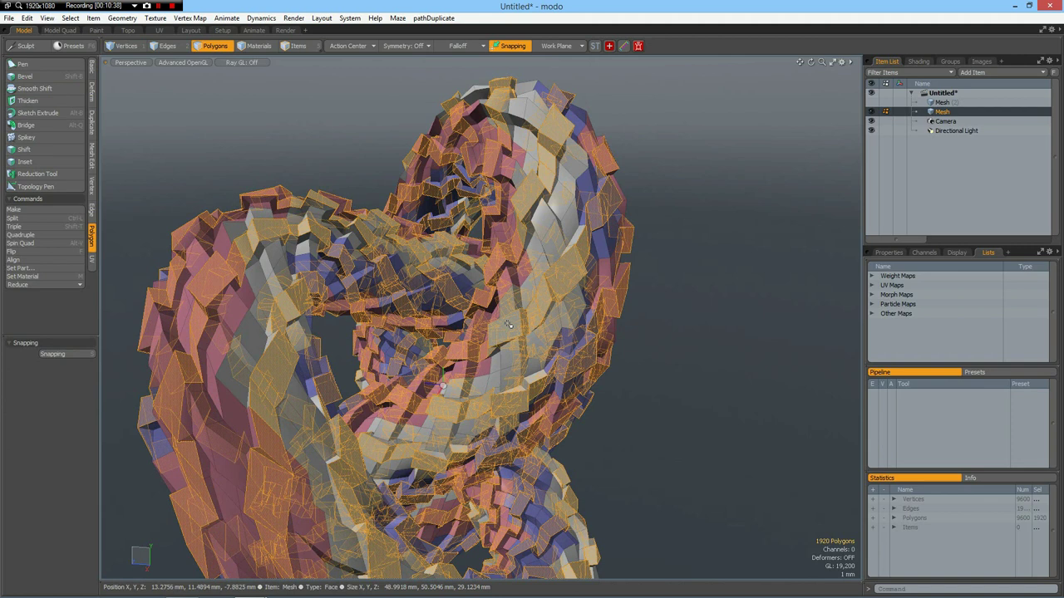
pyautogui.click(703, 384)
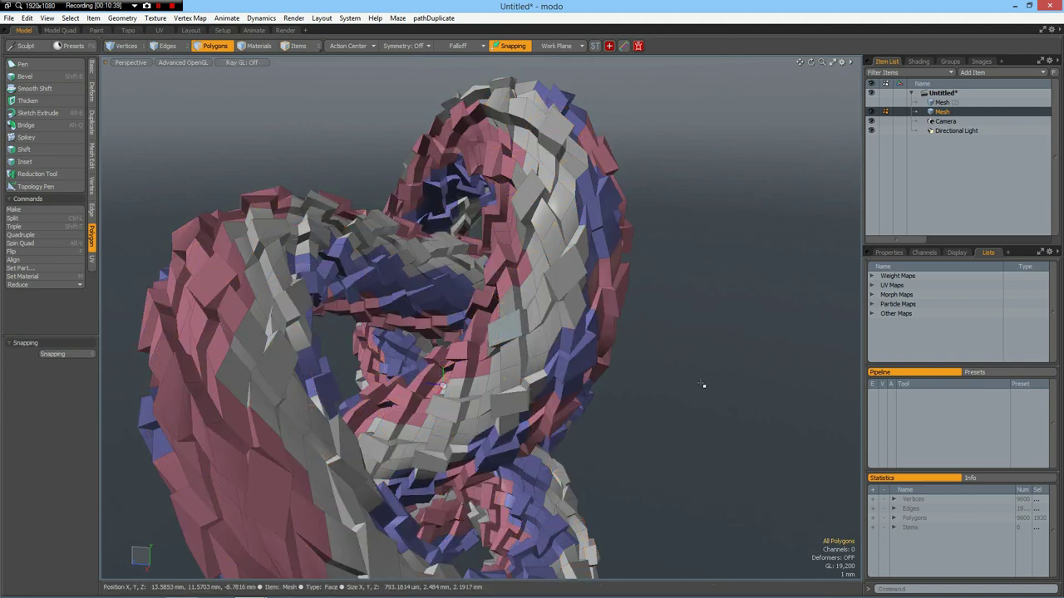
# Select a line of faces and extend it along the plate pattern.
pyautogui.click(504, 325)
pyautogui.keyDown('shift'); pyautogui.click(572, 275); pyautogui.keyUp('shift')
pyautogui.press('Up')
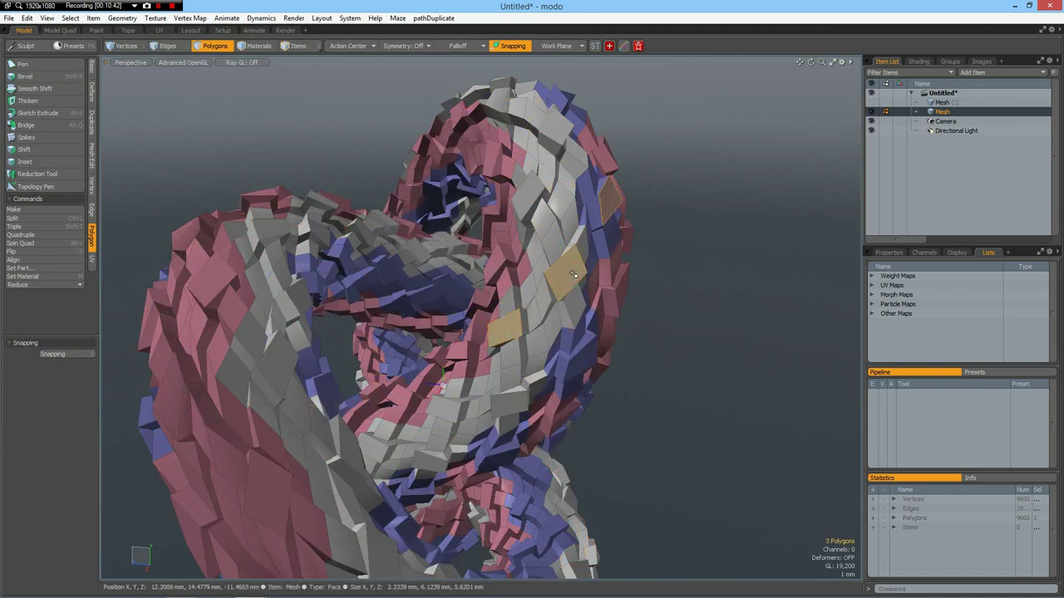
pyautogui.press('Up')
pyautogui.press('Up')
pyautogui.press('Up')
pyautogui.press('Up')
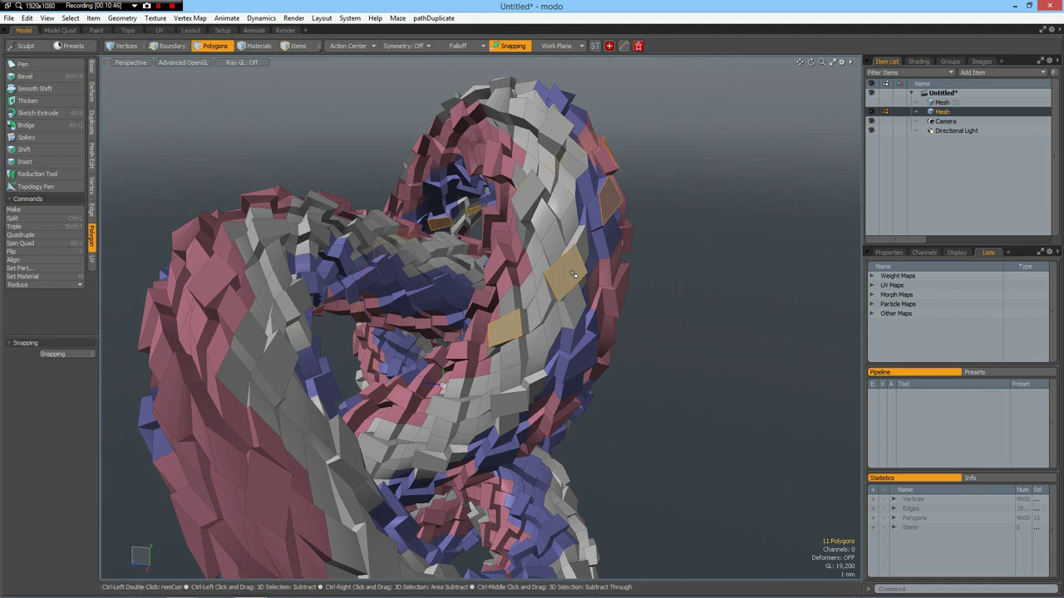
# Clear the selection and re-enable subdivision so the 9600-polygon knot becomes a smooth bumpy rope.
pyautogui.press('Down')
pyautogui.press('Down')
pyautogui.click(697, 268)
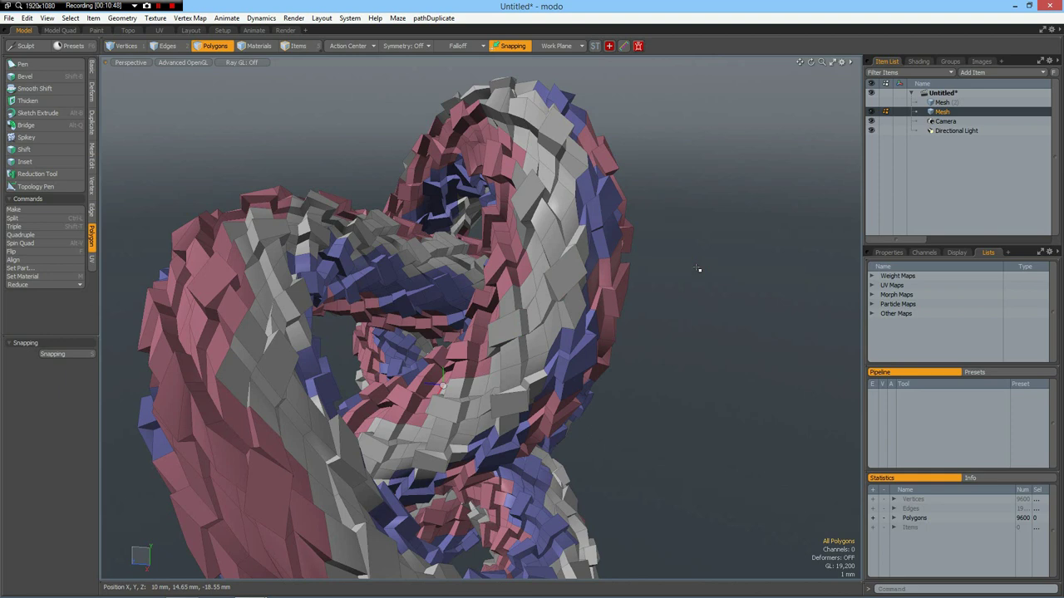
pyautogui.press('Tab')
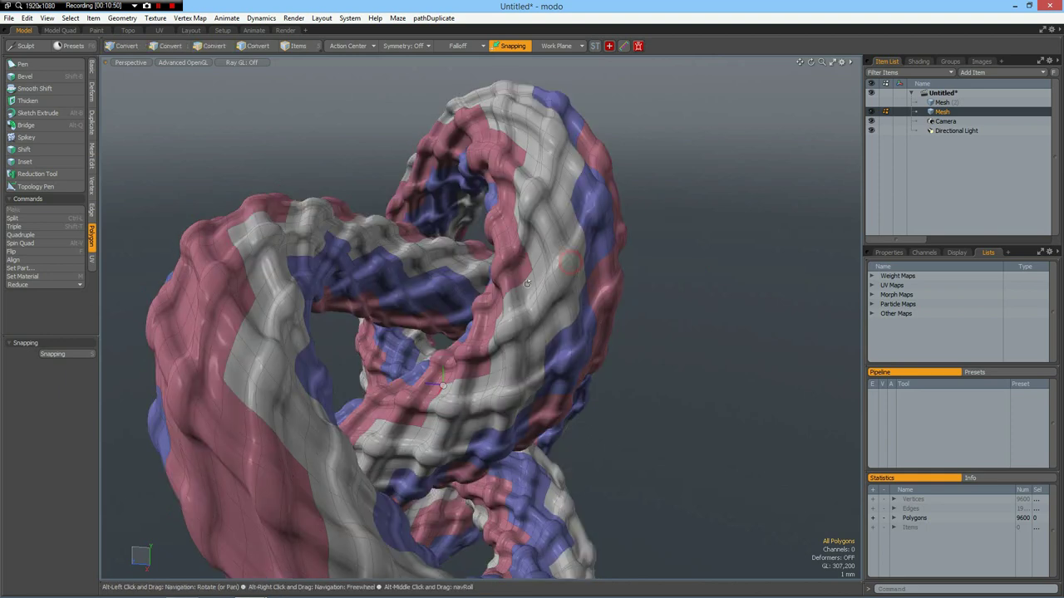
pyautogui.keyDown('alt'); pyautogui.moveTo(570, 261); pyautogui.dragTo(623, 358); pyautogui.keyUp('alt')
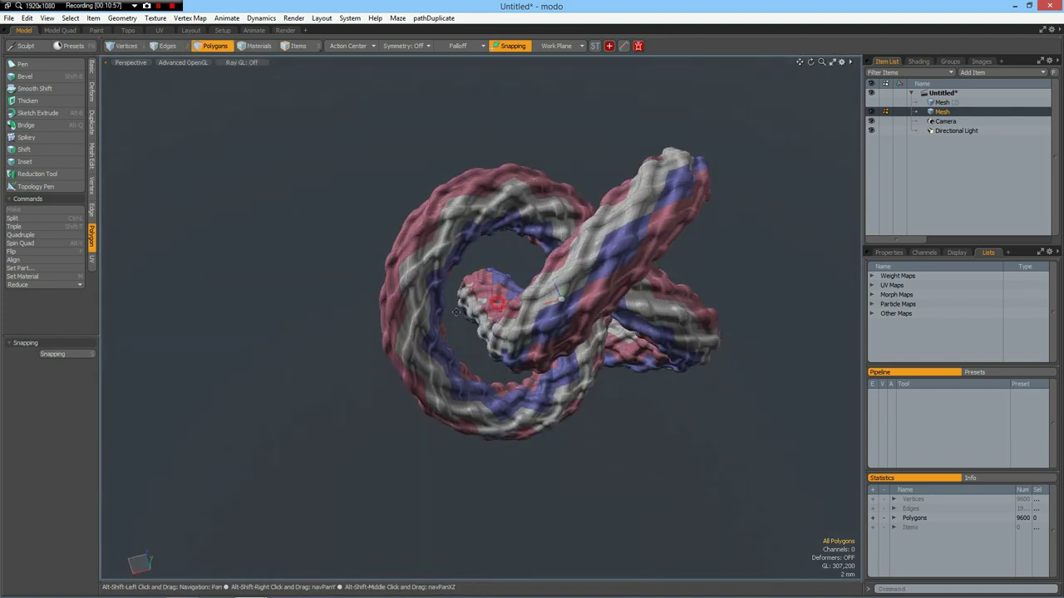
pyautogui.keyDown('alt'); pyautogui.keyDown('shift'); pyautogui.moveTo(565, 332); pyautogui.dragTo(341, 273); pyautogui.keyUp('shift'); pyautogui.keyUp('alt')
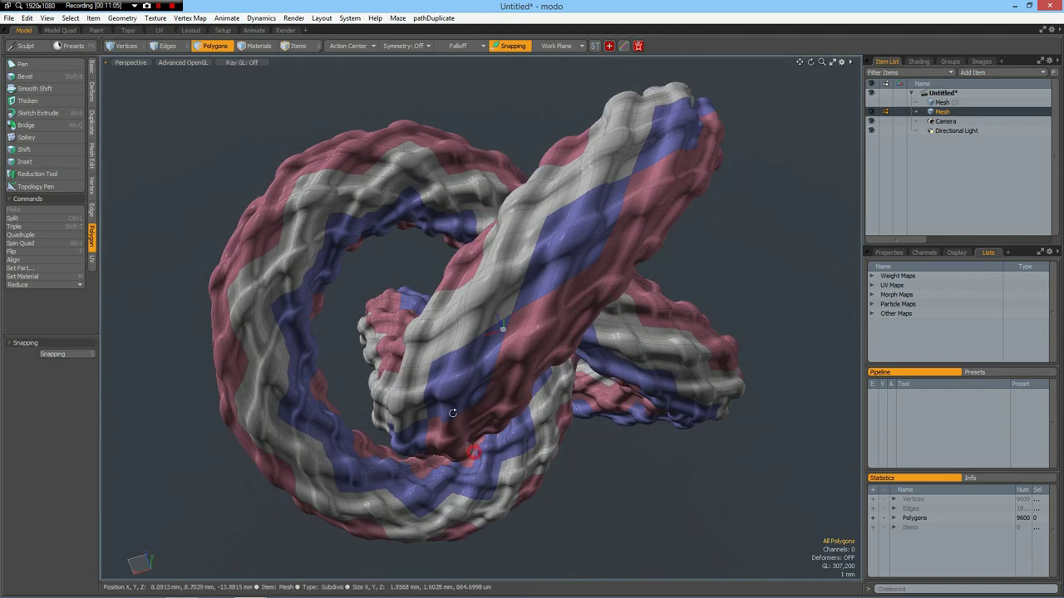
pyautogui.keyDown('alt'); pyautogui.moveTo(407, 374); pyautogui.dragTo(465, 415); pyautogui.keyUp('alt')
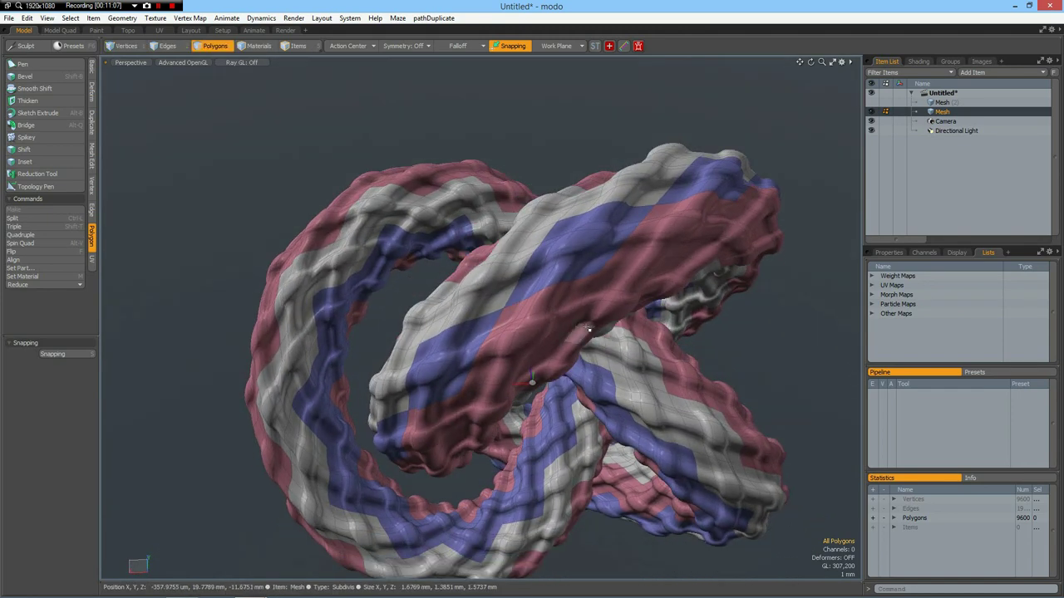
pyautogui.scroll(-2, 588, 329)
pyautogui.scroll(2, 588, 329)
pyautogui.keyDown('alt'); pyautogui.moveTo(588, 329); pyautogui.dragTo(710, 244); pyautogui.keyUp('alt')
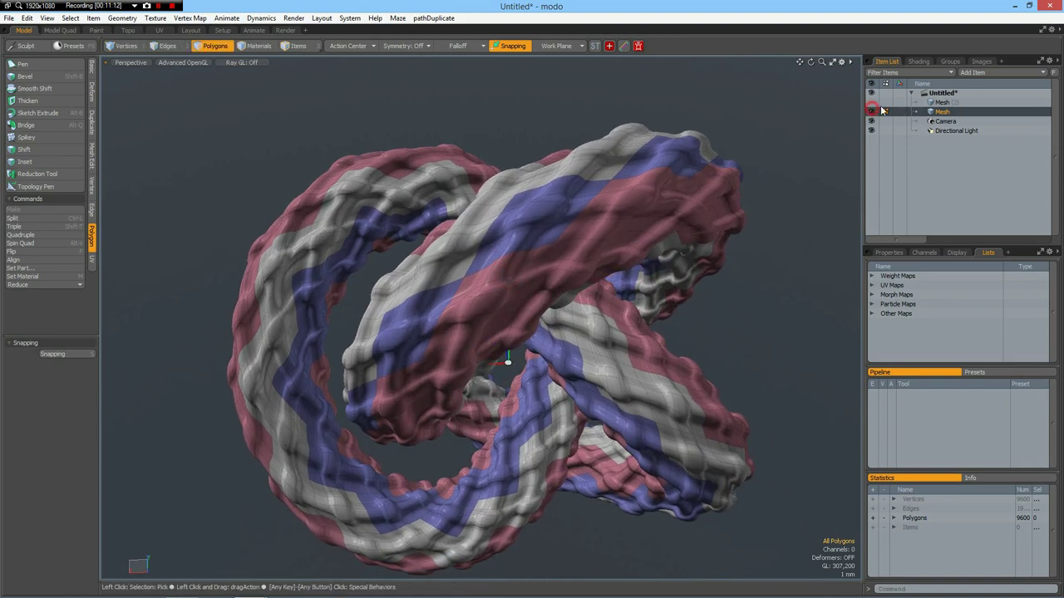
# Select the curve's Mesh layer, switch to front view, and frame the whole 384-vertex curve.
pyautogui.click(935, 102)
pyautogui.keyDown('alt'); pyautogui.moveTo(683, 355); pyautogui.dragTo(652, 376); pyautogui.keyUp('alt')
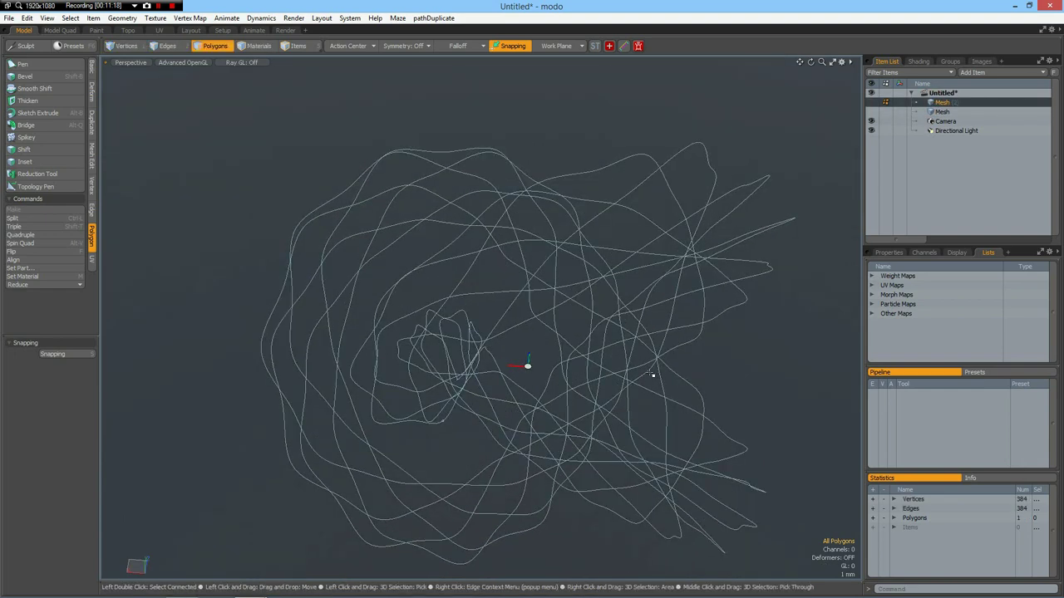
pyautogui.click(651, 375)
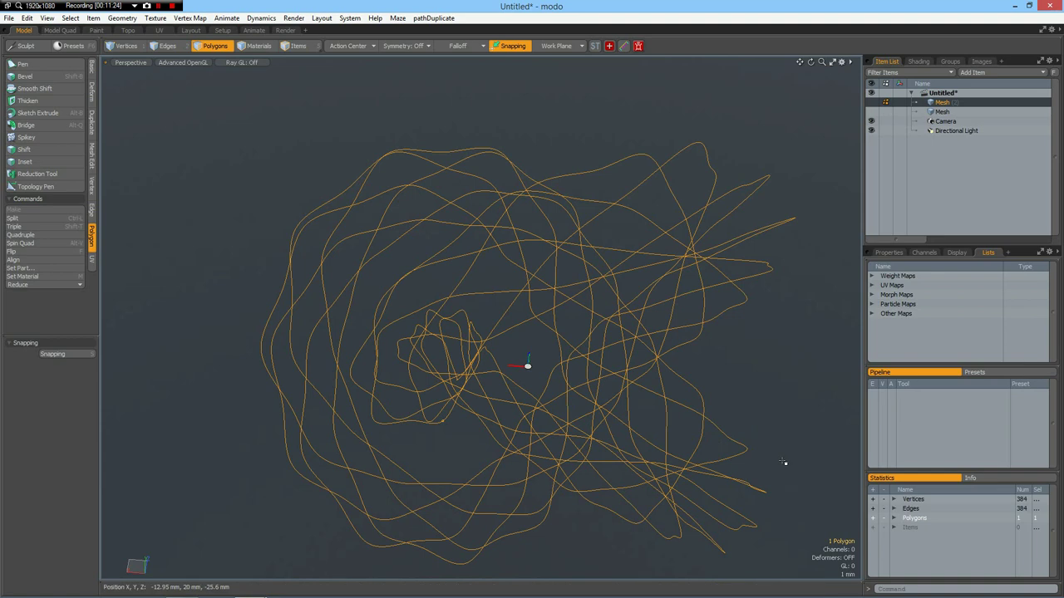
pyautogui.press('KP_1')
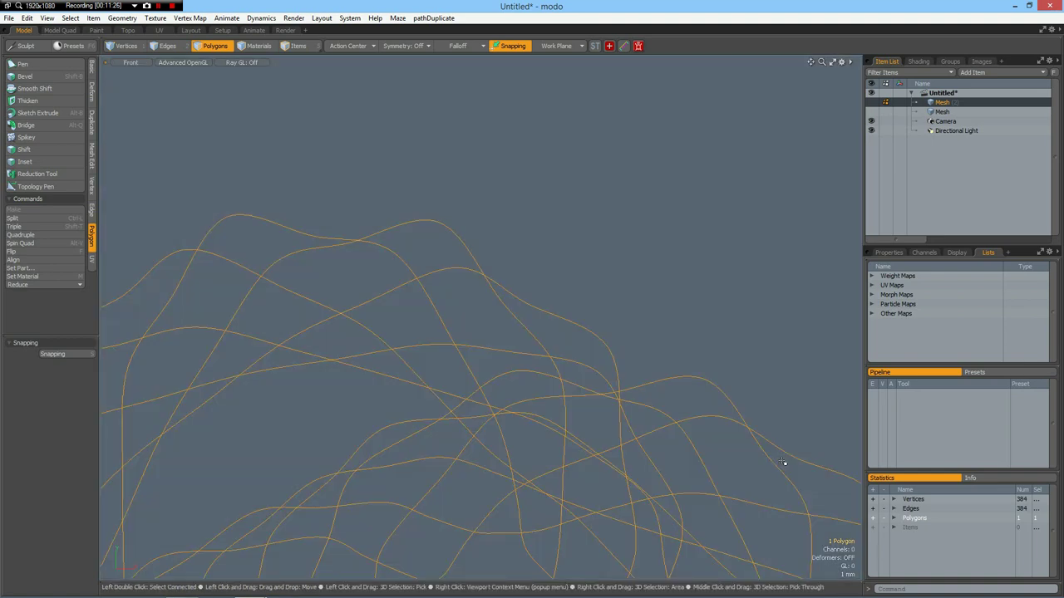
pyautogui.press('a')
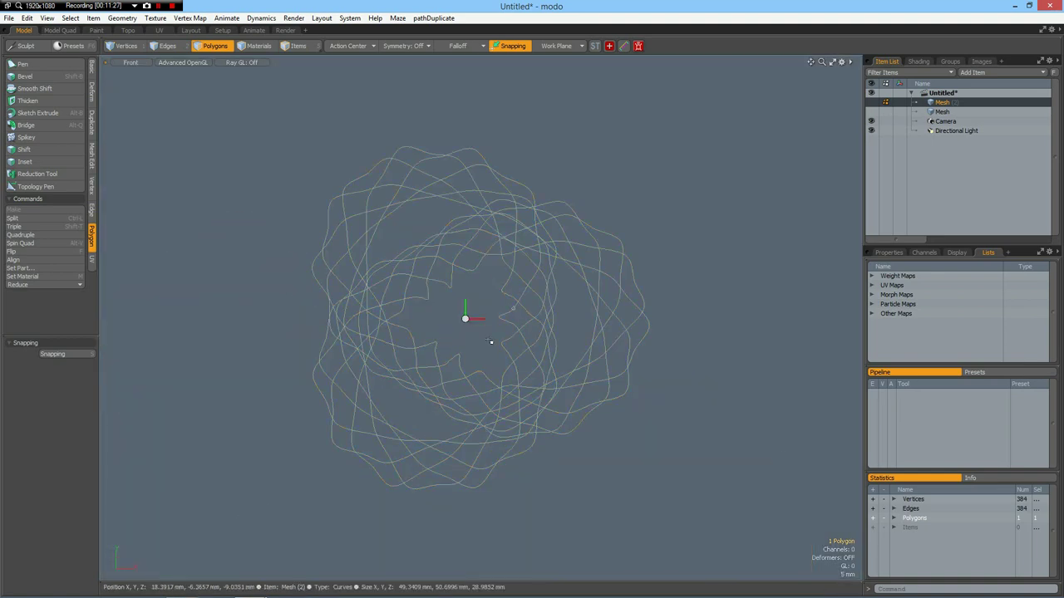
pyautogui.scroll(3, 501, 339)
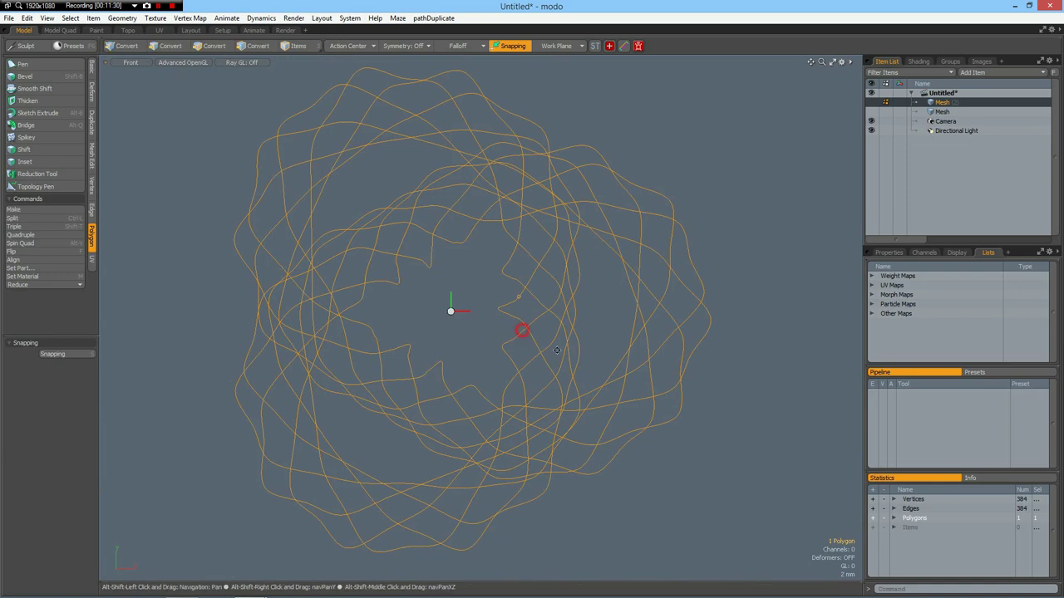
pyautogui.keyDown('alt'); pyautogui.keyDown('shift'); pyautogui.moveTo(523, 327); pyautogui.dragTo(566, 349); pyautogui.keyUp('shift'); pyautogui.keyUp('alt')
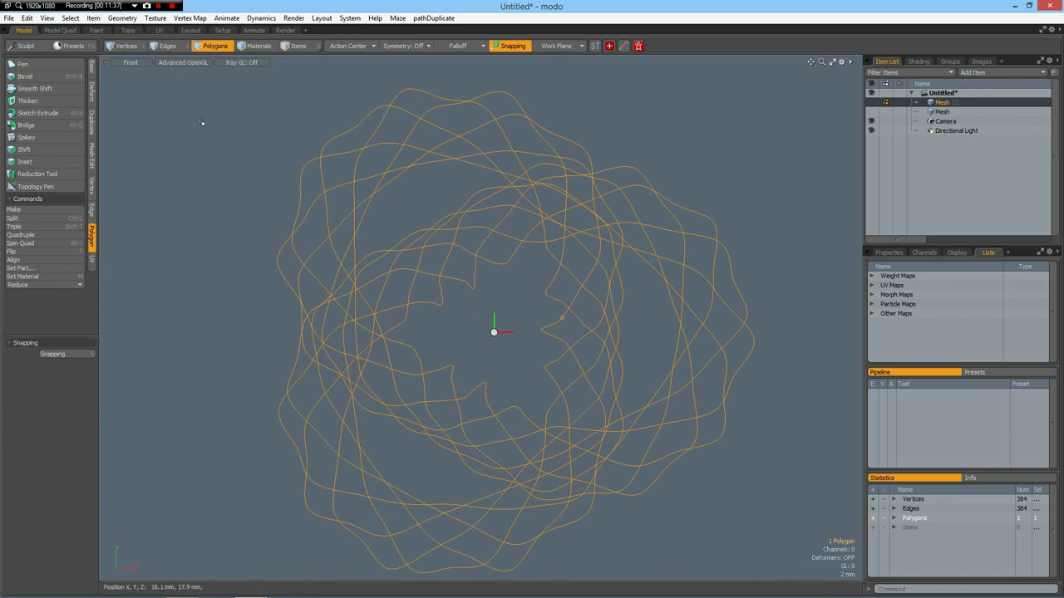
# Draw an eight-sided cylinder disc with 1.8 mm Y radius beside the knot, and select it with the curves.
pyautogui.click(92, 69)
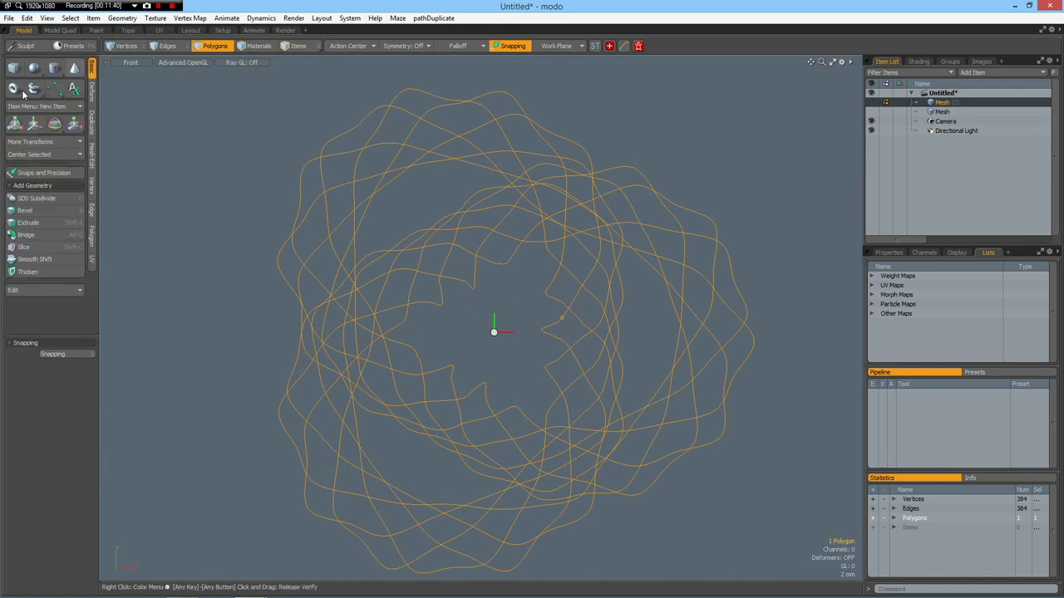
pyautogui.click(54, 68)
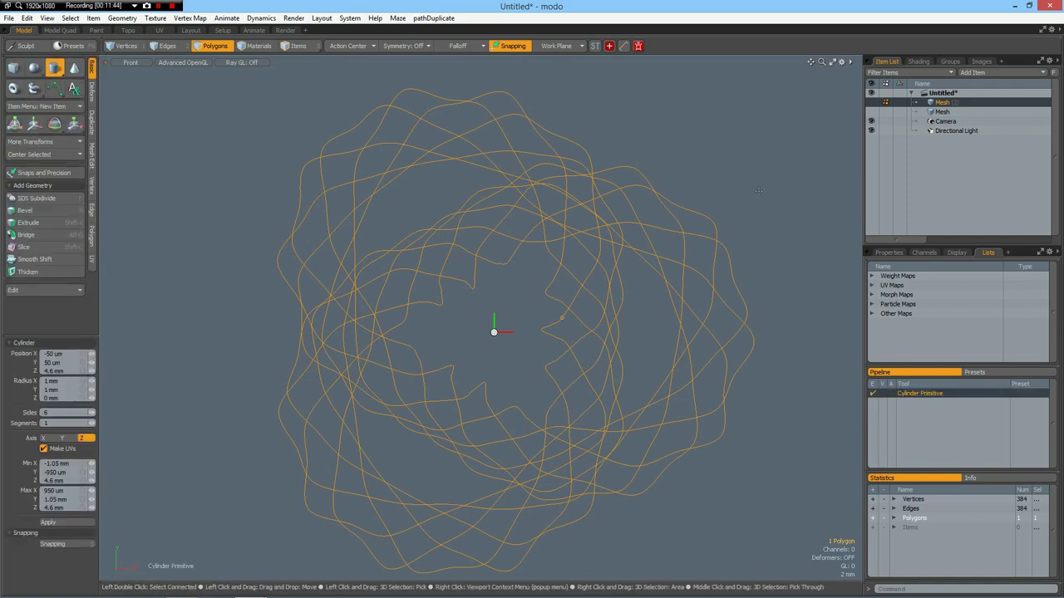
pyautogui.moveTo(758, 192); pyautogui.dragTo(774, 210)
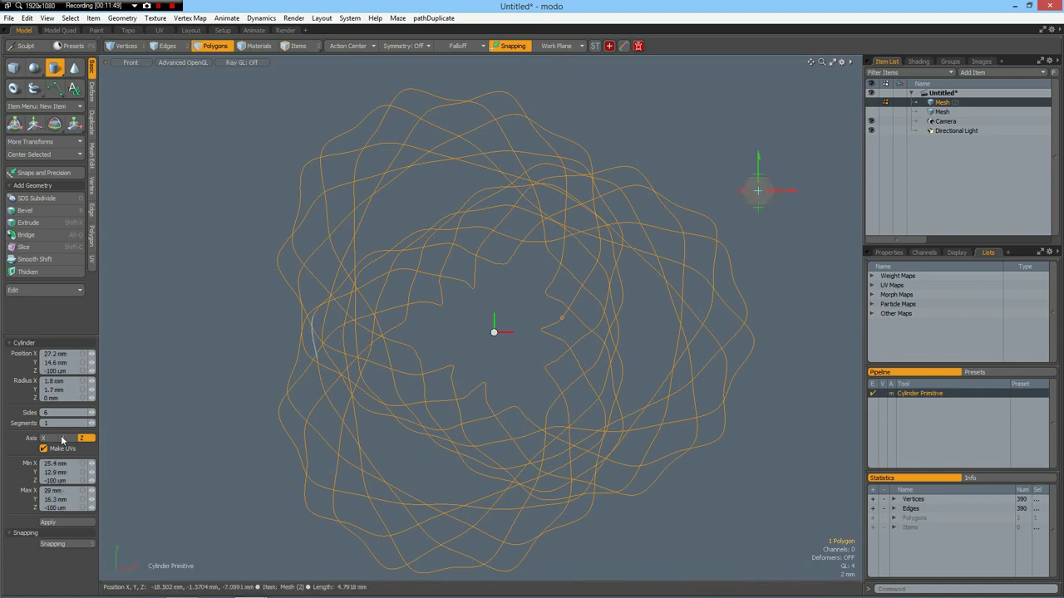
pyautogui.click(64, 391)
pyautogui.write('1.')
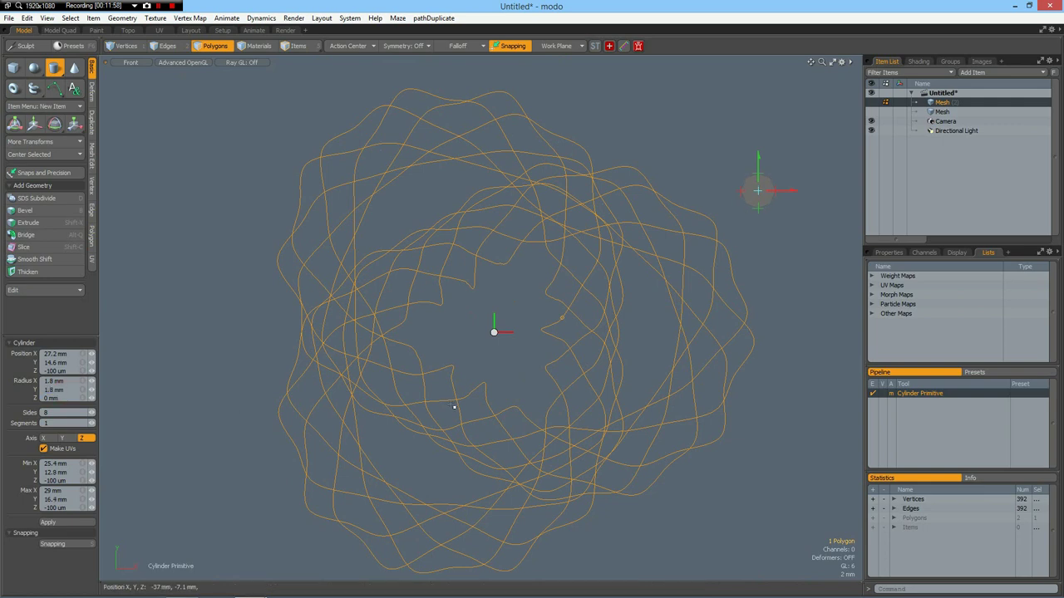
pyautogui.press('space')
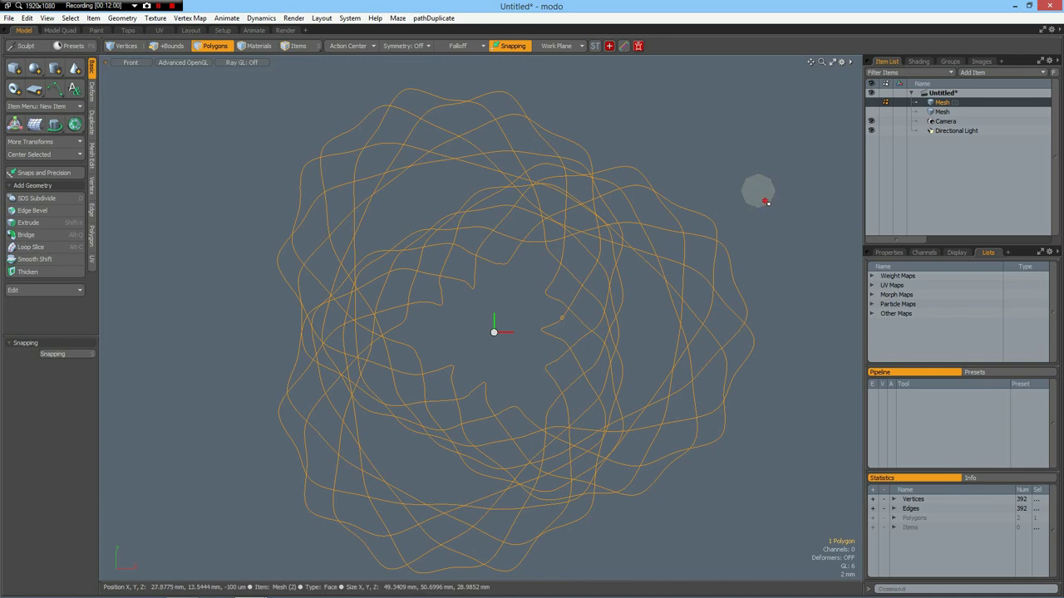
pyautogui.click(763, 197)
pyautogui.click(140, 141)
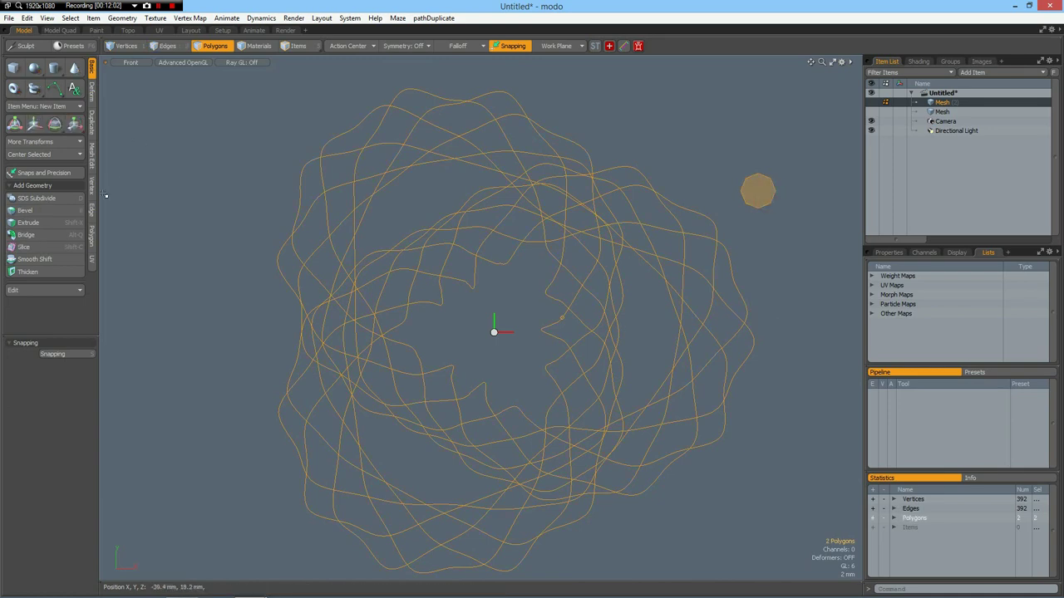
# Curve-extrude the cylinder disc along the knot curves into twisted tubes.
pyautogui.click(93, 125)
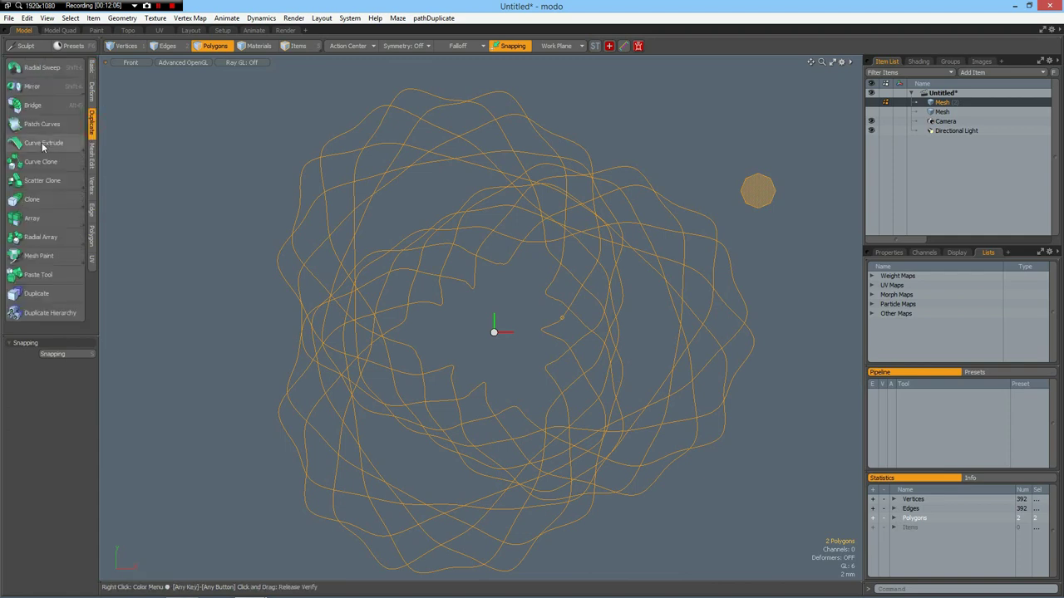
pyautogui.click(43, 145)
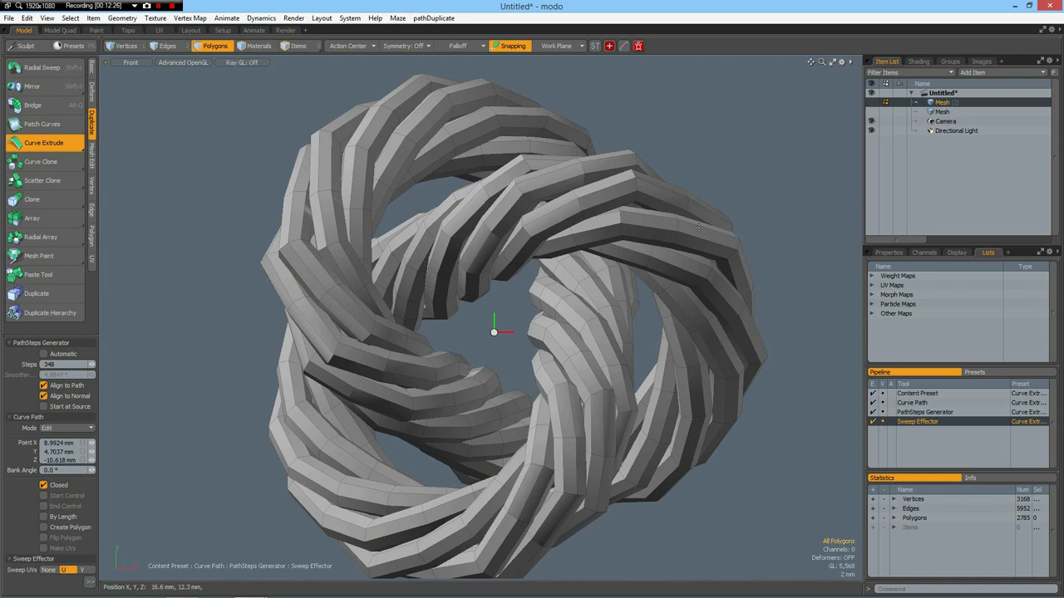
pyautogui.scroll(-4, 699, 228)
pyautogui.scroll(2, 669, 239)
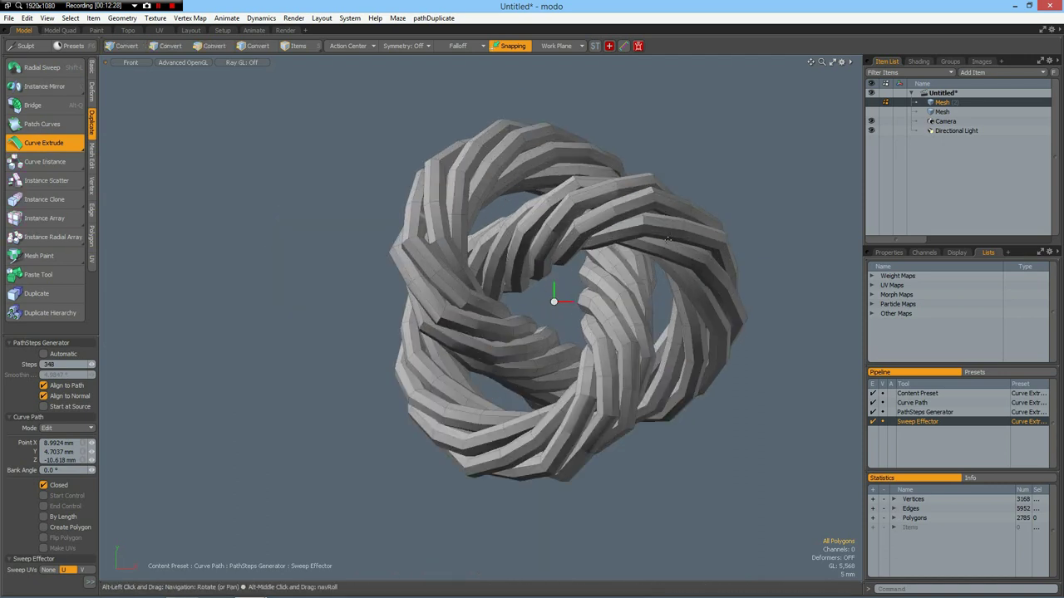
# Show the rope as a smooth subdivision surface and orbit around it to inspect it.
pyautogui.press('Tab')
pyautogui.keyDown('alt'); pyautogui.moveTo(573, 276); pyautogui.dragTo(568, 325); pyautogui.keyUp('alt')
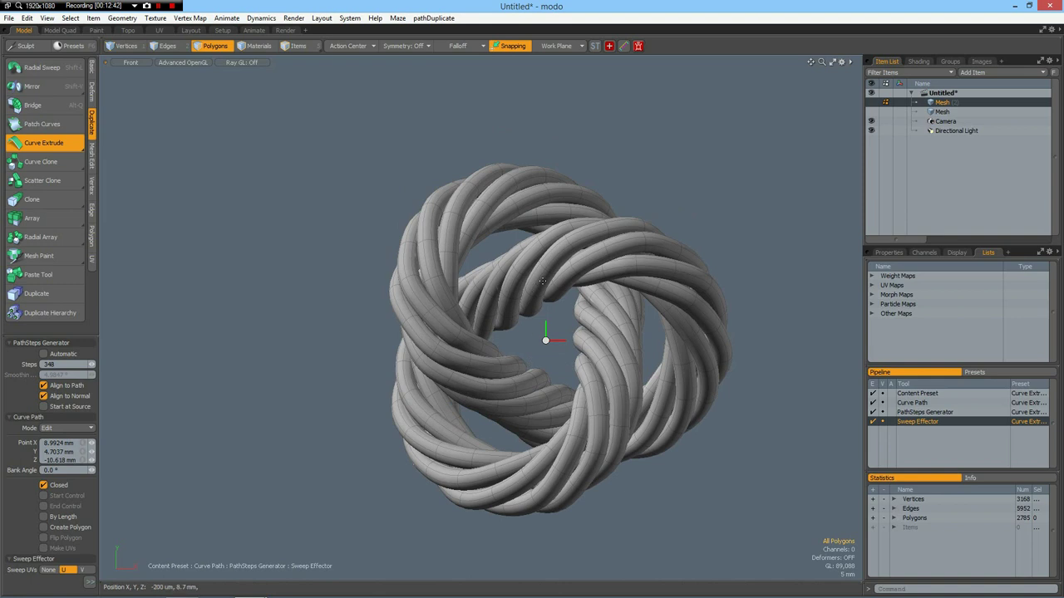
pyautogui.scroll(2, 537, 267)
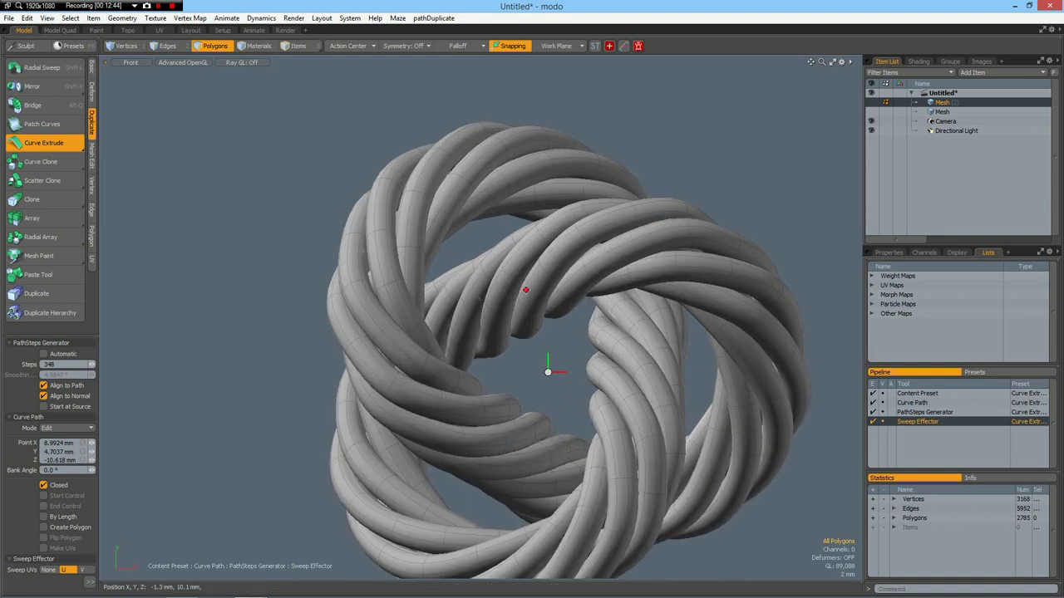
pyautogui.scroll(2, 519, 253)
pyautogui.keyDown('alt'); pyautogui.moveTo(518, 254); pyautogui.dragTo(523, 253); pyautogui.keyUp('alt')
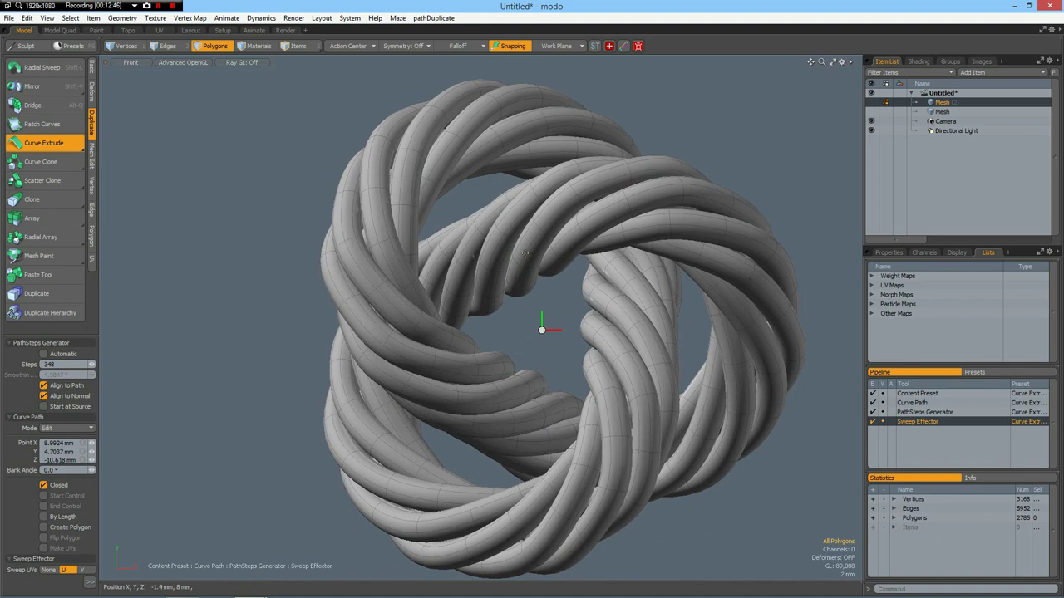
# Select the whole rope mesh and Thicken it with a -400 um offset.
pyautogui.press('space')
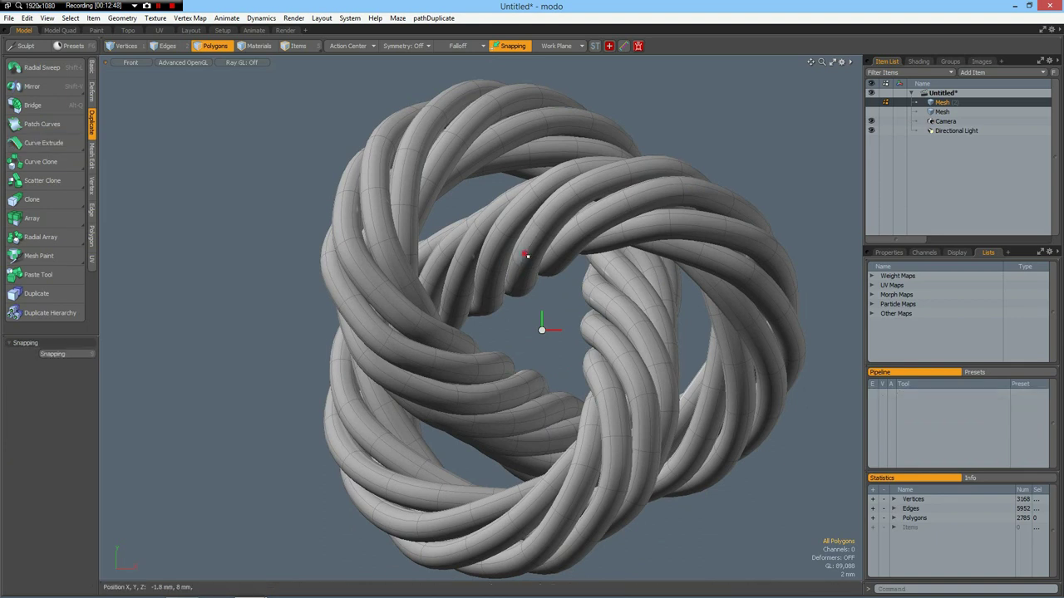
pyautogui.doubleClick(527, 256)
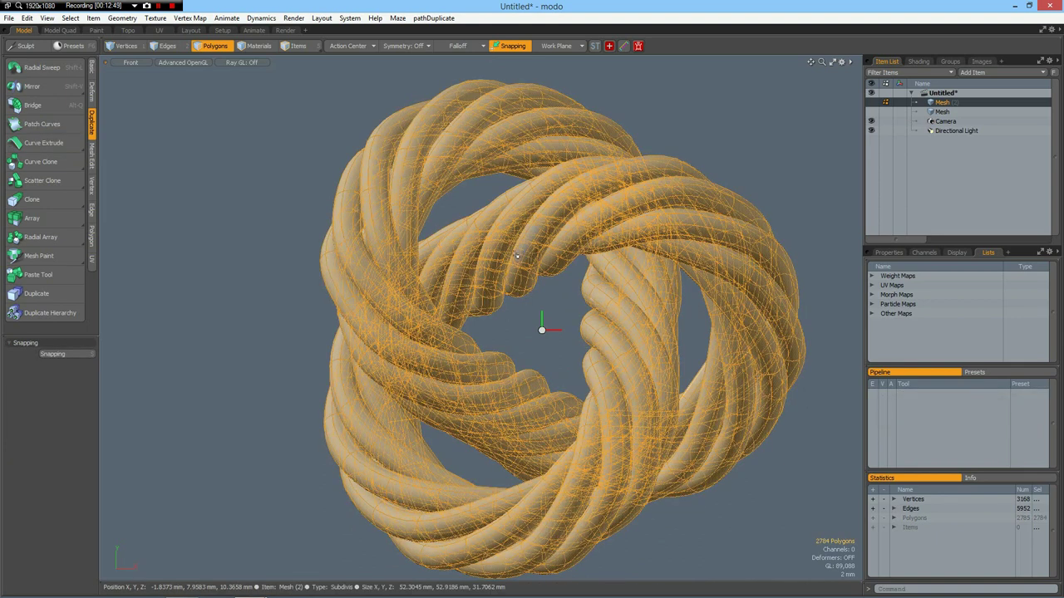
pyautogui.click(93, 236)
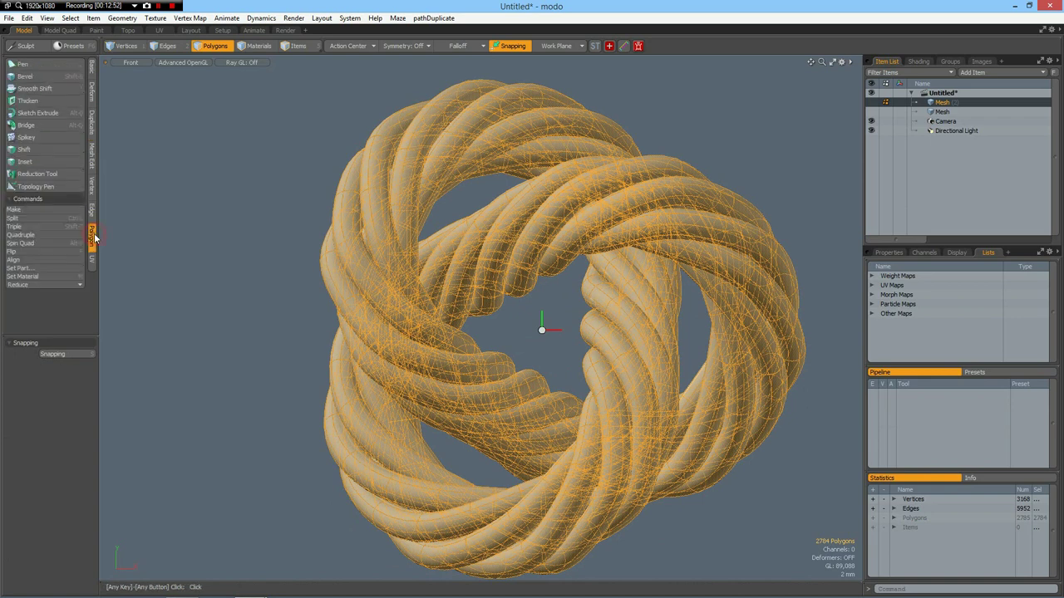
pyautogui.click(33, 100)
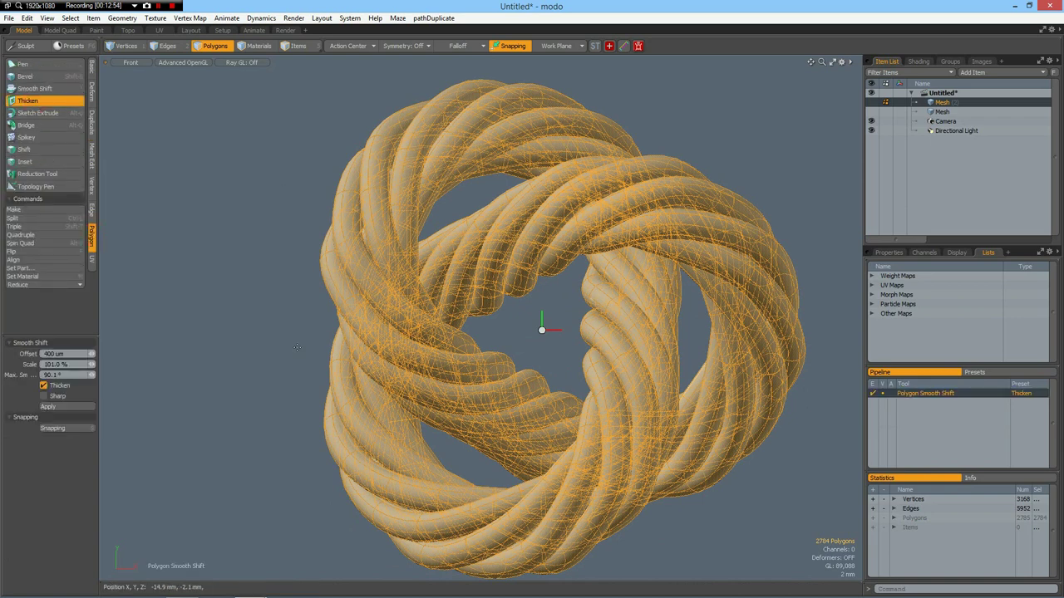
pyautogui.click(515, 335)
pyautogui.moveTo(516, 335); pyautogui.dragTo(498, 335)
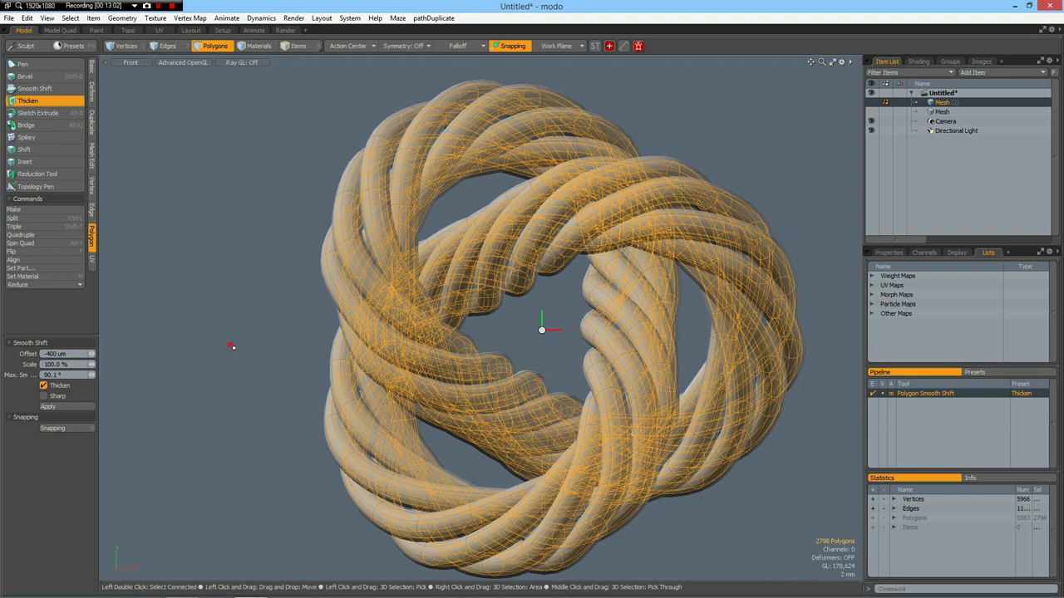
pyautogui.press('space')
pyautogui.click(232, 347)
# Select all rope polygons and assign them a new material named 'Glas'.
pyautogui.scroll(-3, 429, 343)
pyautogui.scroll(2, 429, 342)
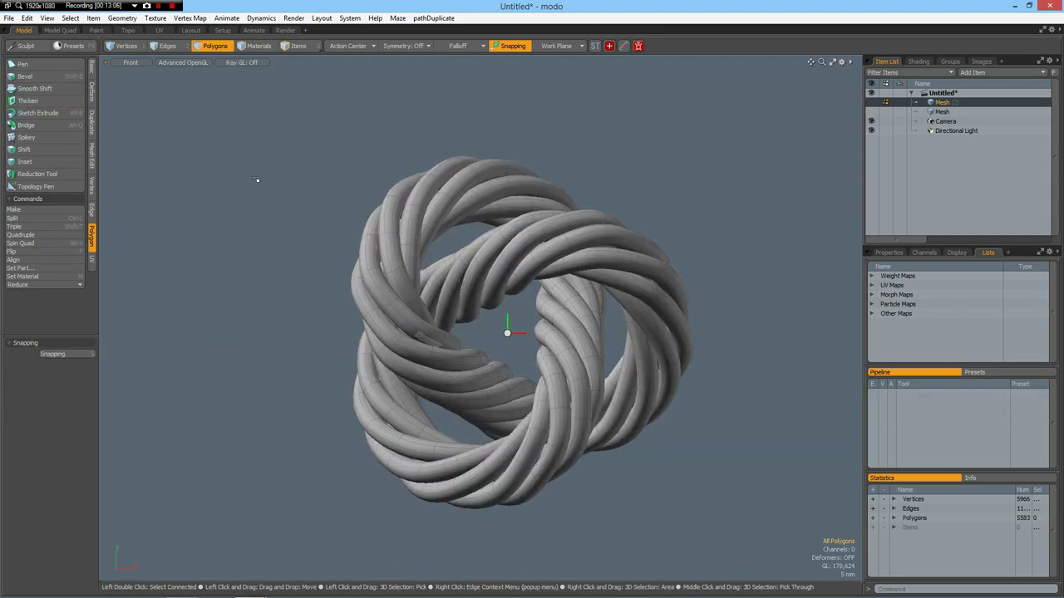
pyautogui.moveTo(276, 127); pyautogui.dragTo(764, 561)
pyautogui.press('m')
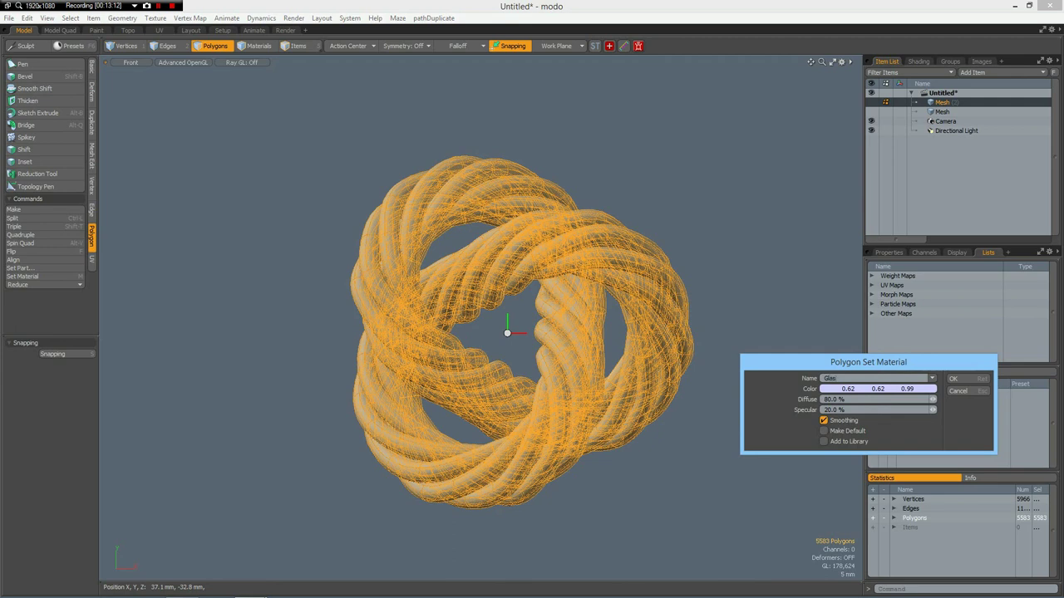
pyautogui.write('Glas')
pyautogui.press('Return')
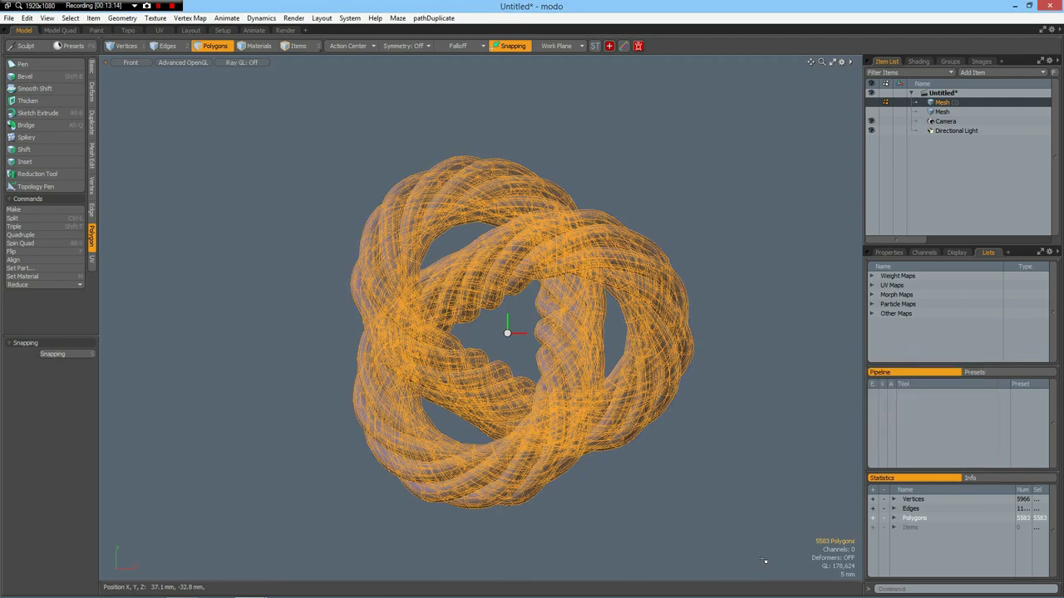
# Preview the rope in the Render workspace, then move to Layout for environment presets.
pyautogui.click(285, 30)
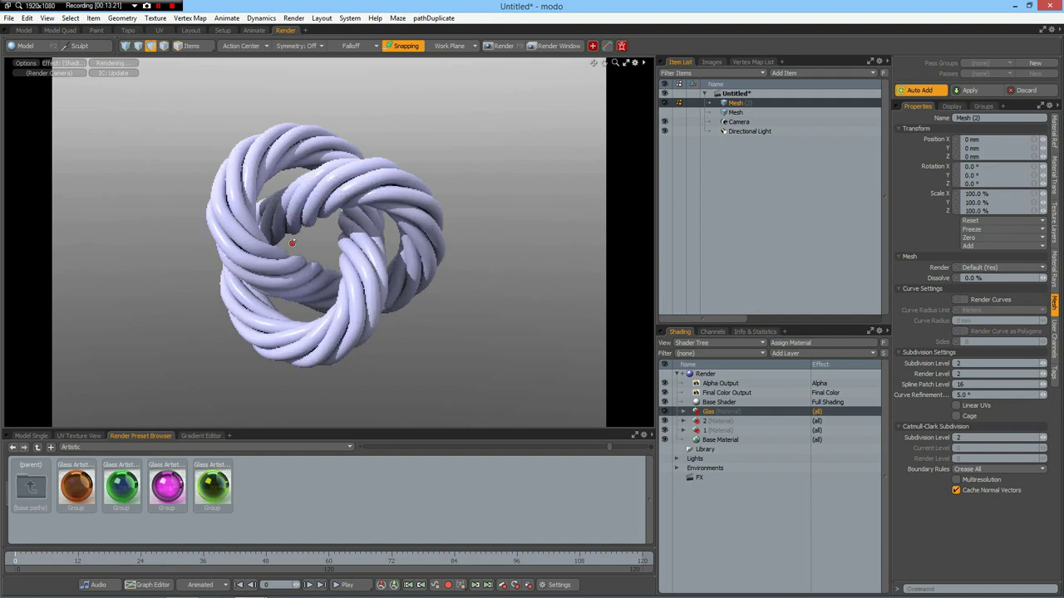
pyautogui.scroll(5, 314, 280)
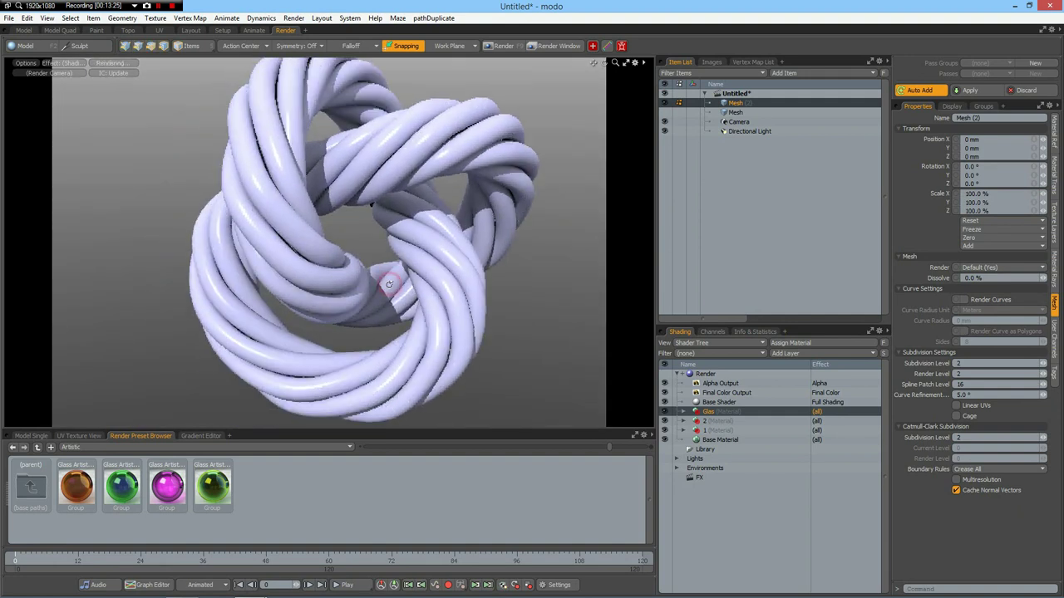
pyautogui.click(190, 31)
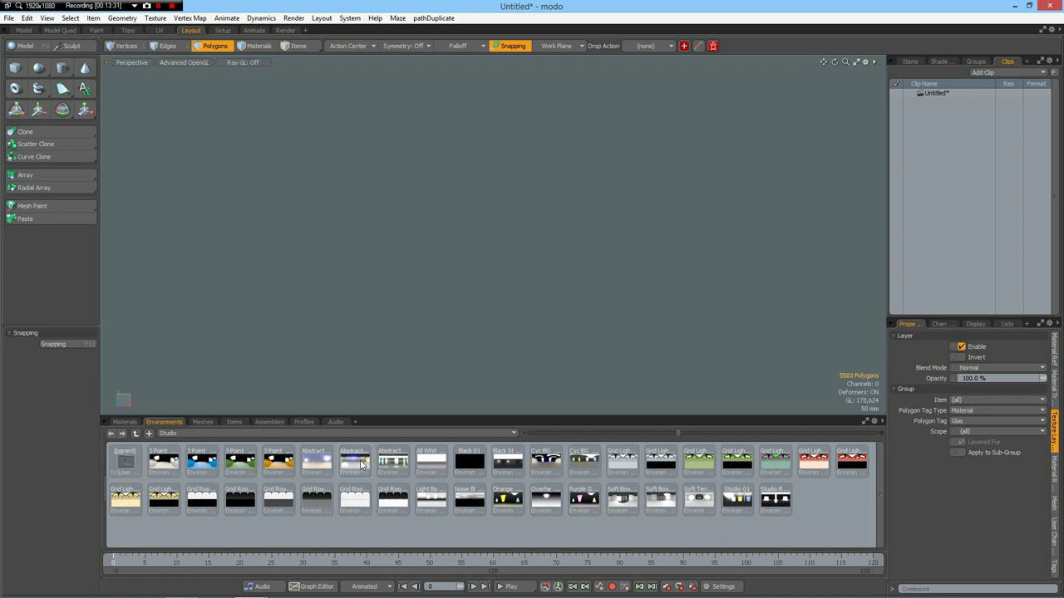
# Apply an Abstract studio environment and the green Glass Artistic preset, then start a final render.
pyautogui.doubleClick(354, 461)
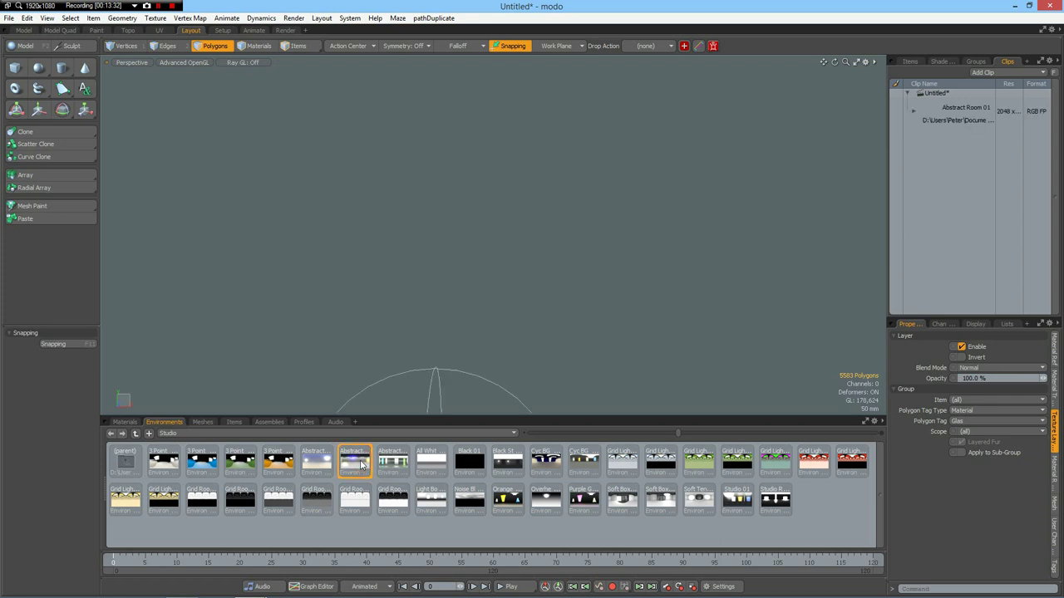
pyautogui.click(287, 31)
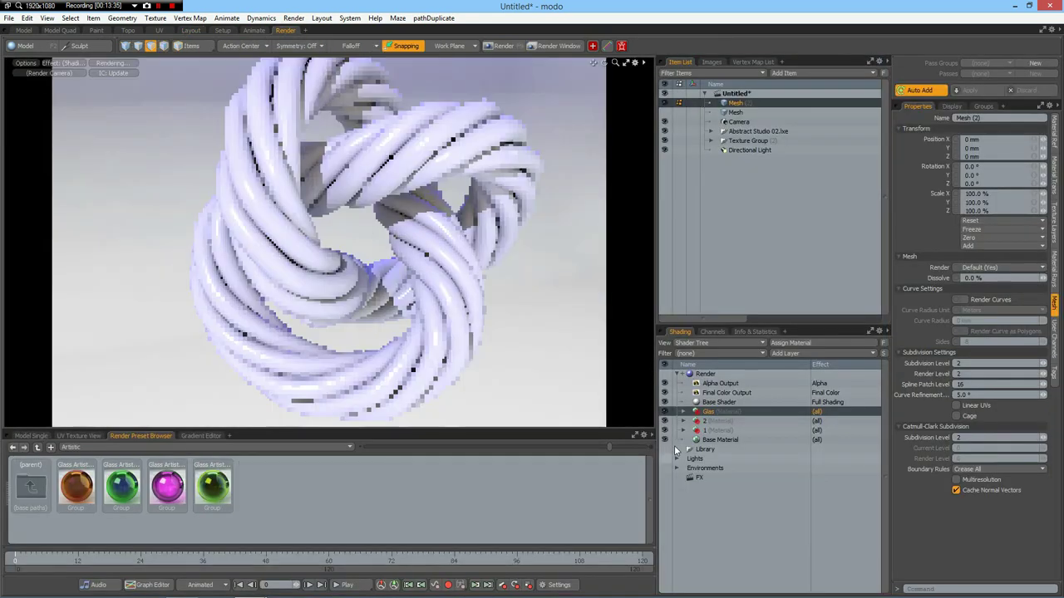
pyautogui.click(213, 485)
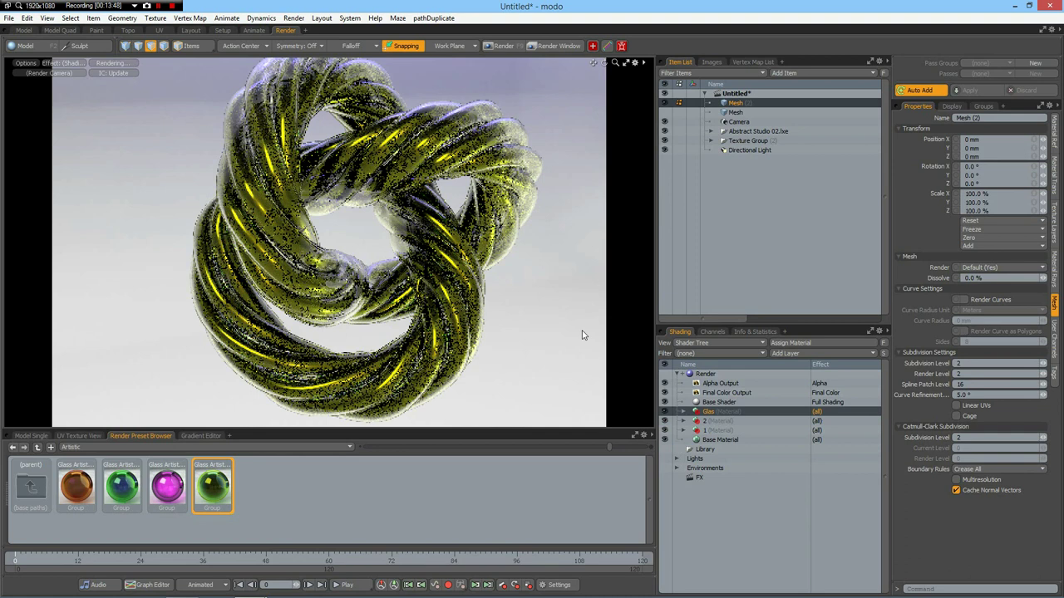
pyautogui.press('F9')
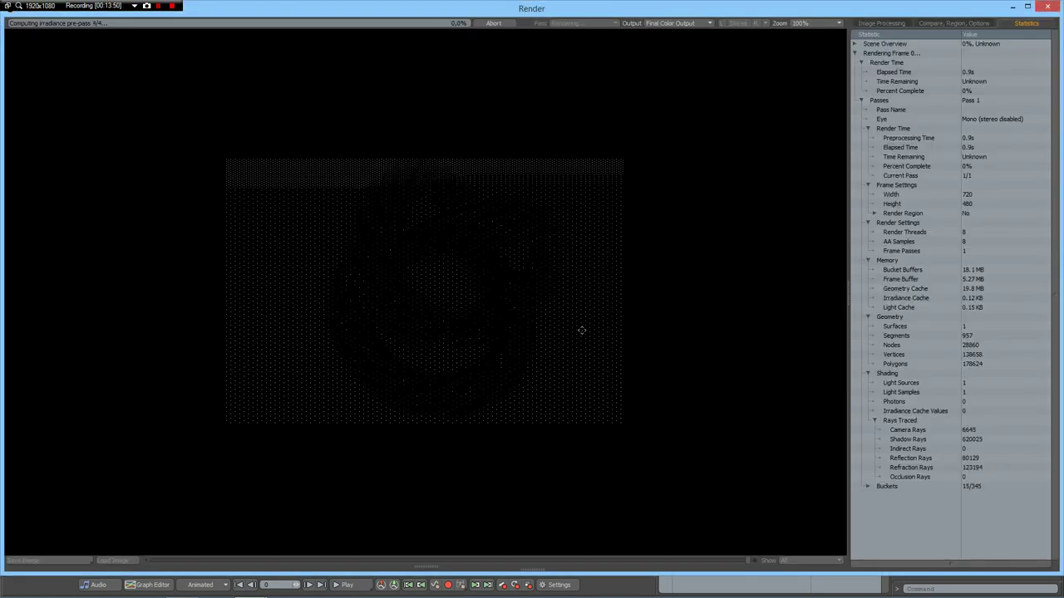
# Set the Render item's frame height to 888 for 1332×888 output and re-render.
pyautogui.press('Escape')
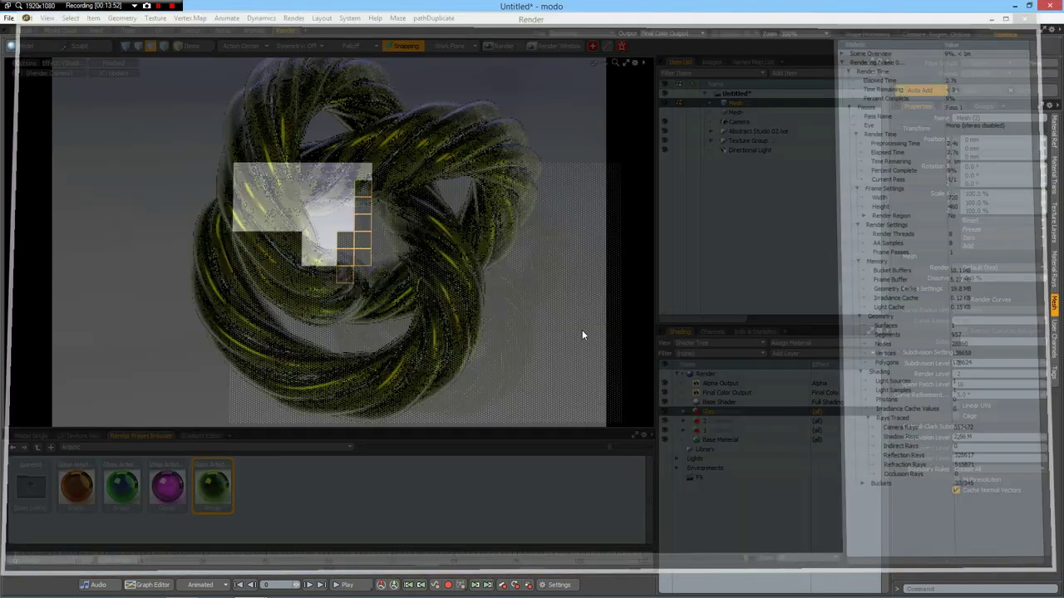
pyautogui.click(705, 375)
pyautogui.click(985, 221)
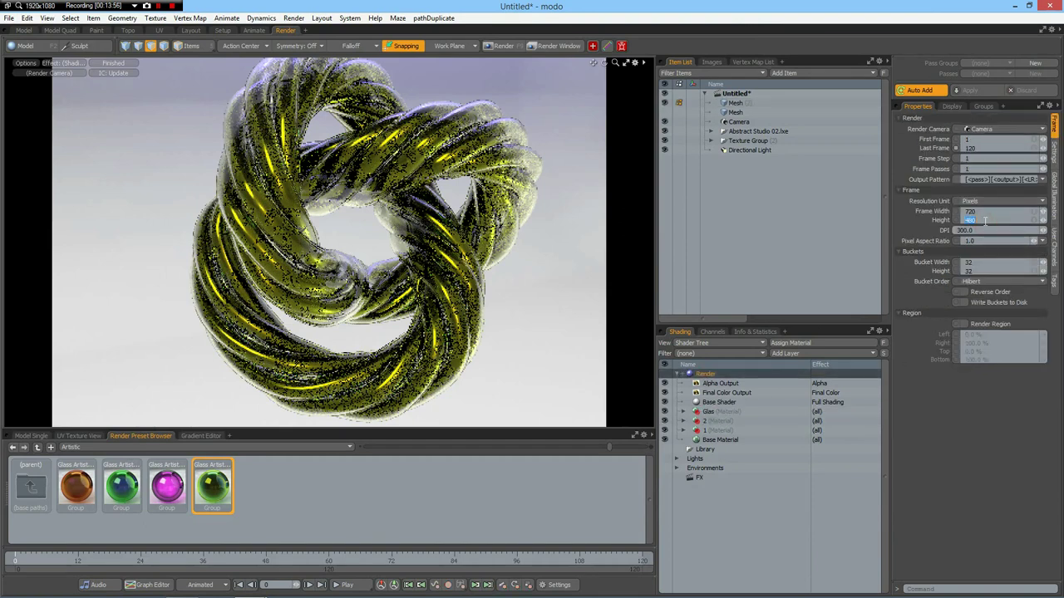
pyautogui.write('888')
pyautogui.press('Return')
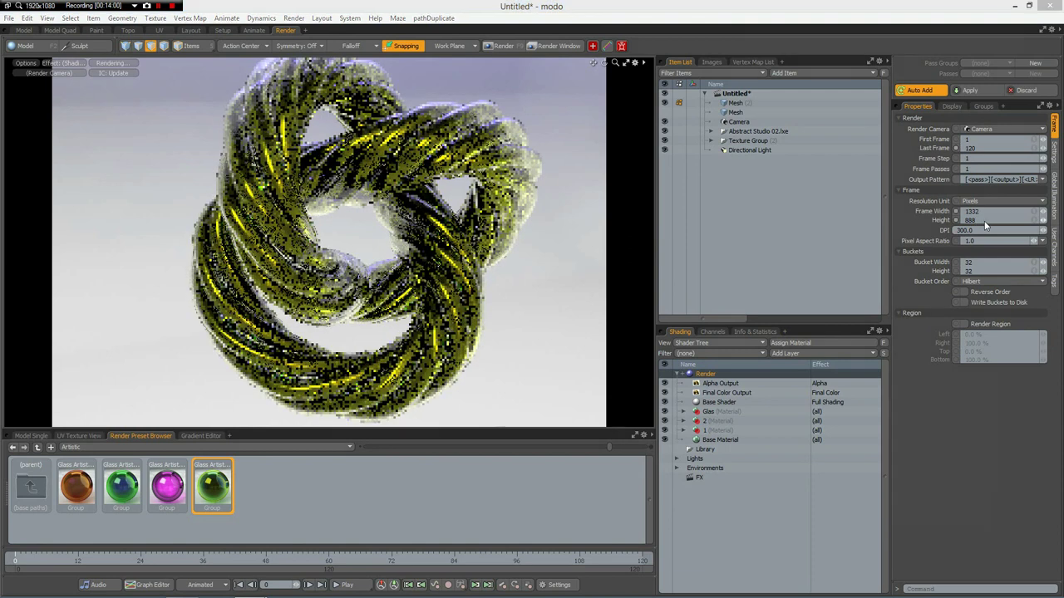
pyautogui.press('F9')
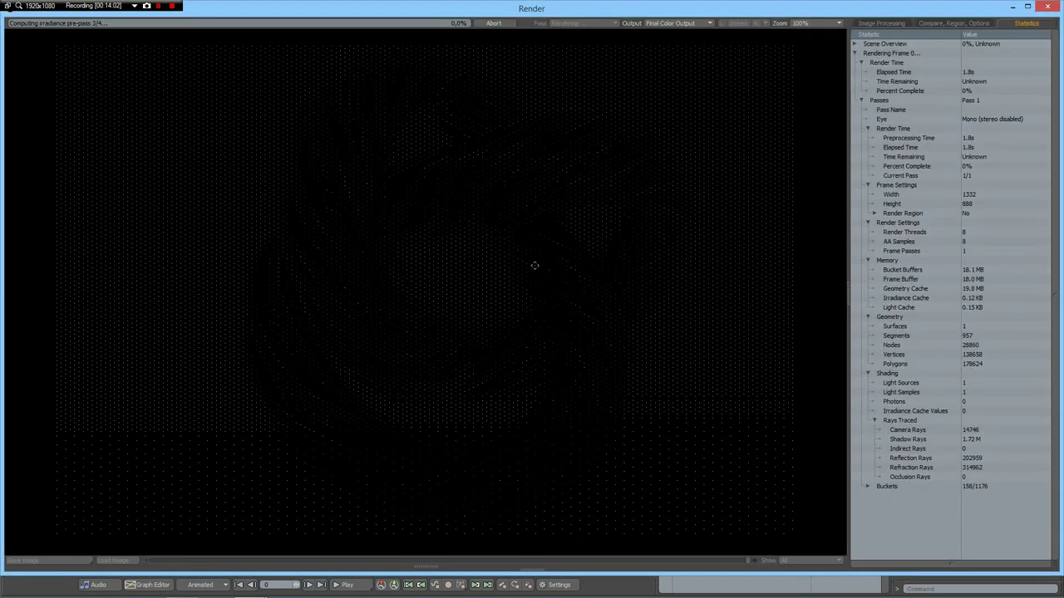